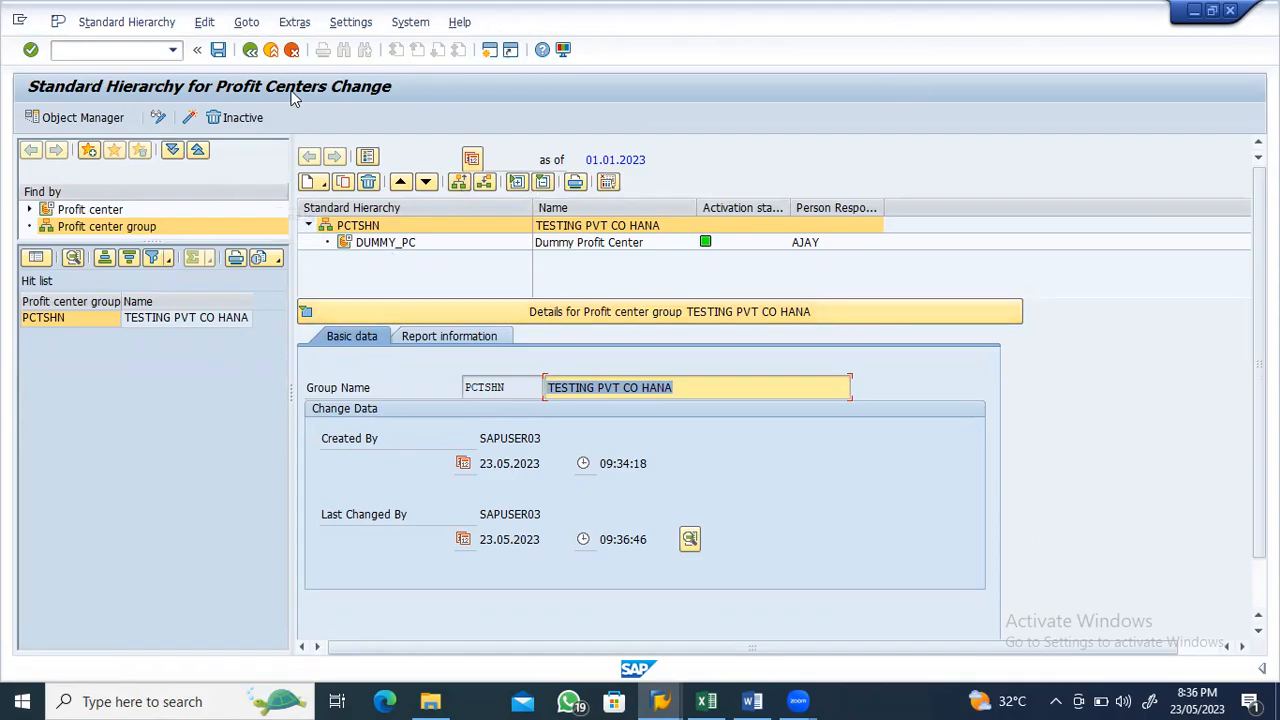
Leave the standard hierarchy and start transaction KE51 for creating an individual profit center
click(251, 52)
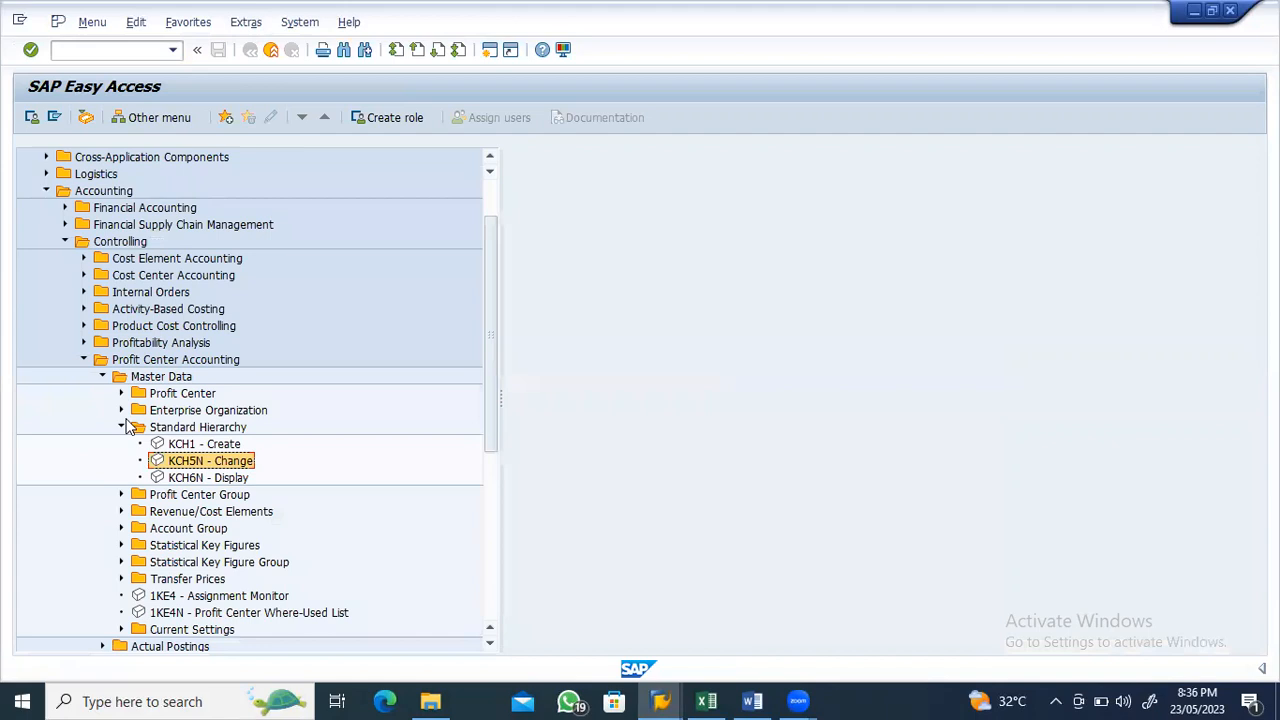
click(121, 428)
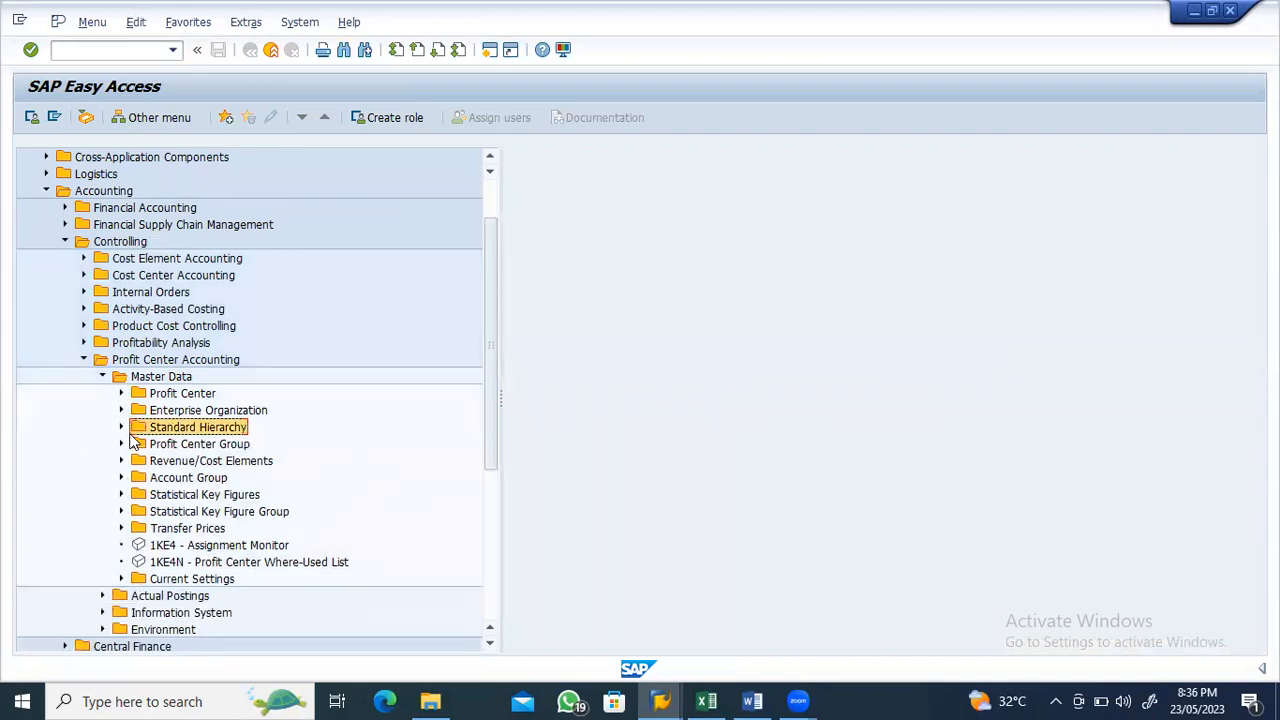
click(121, 394)
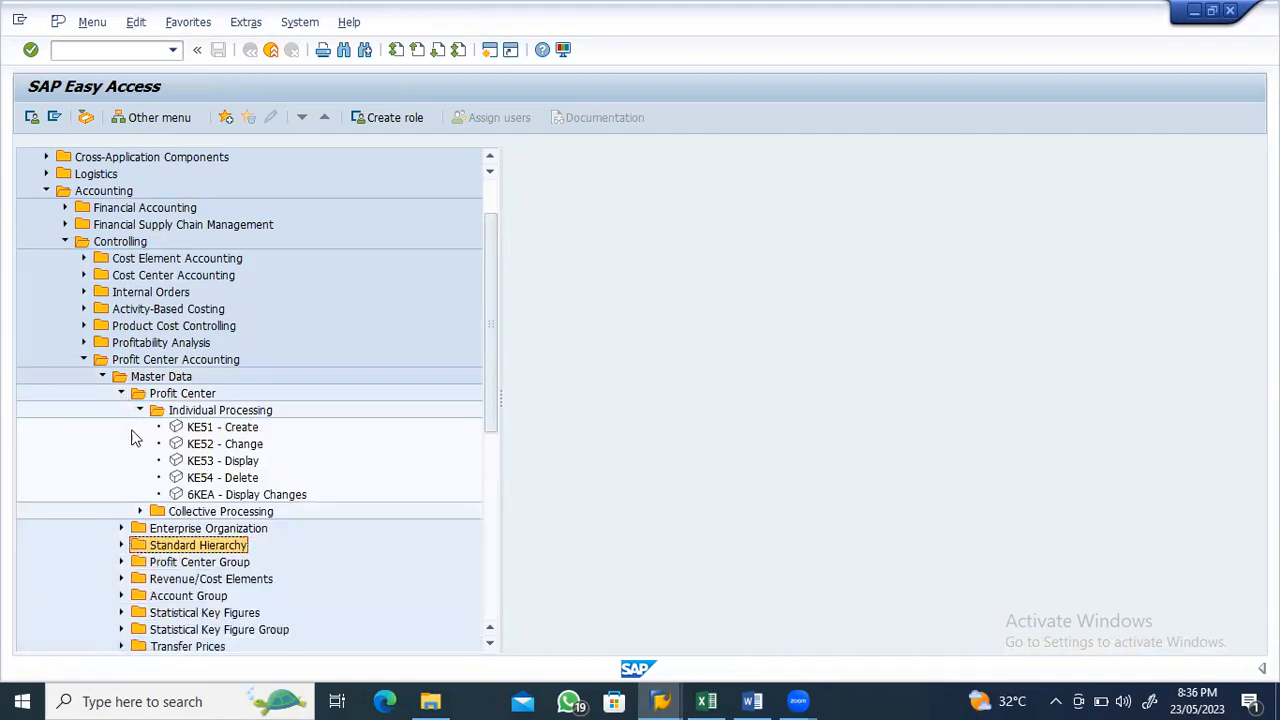
click(208, 430)
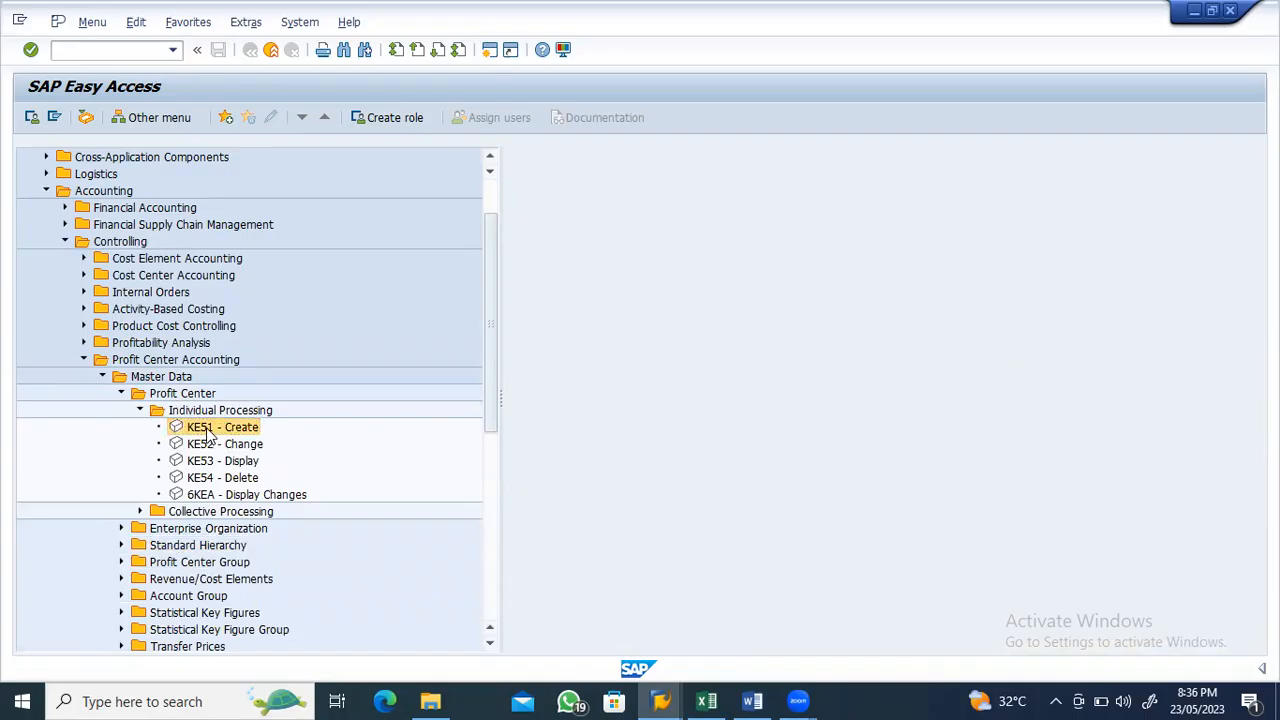
double_click(208, 430)
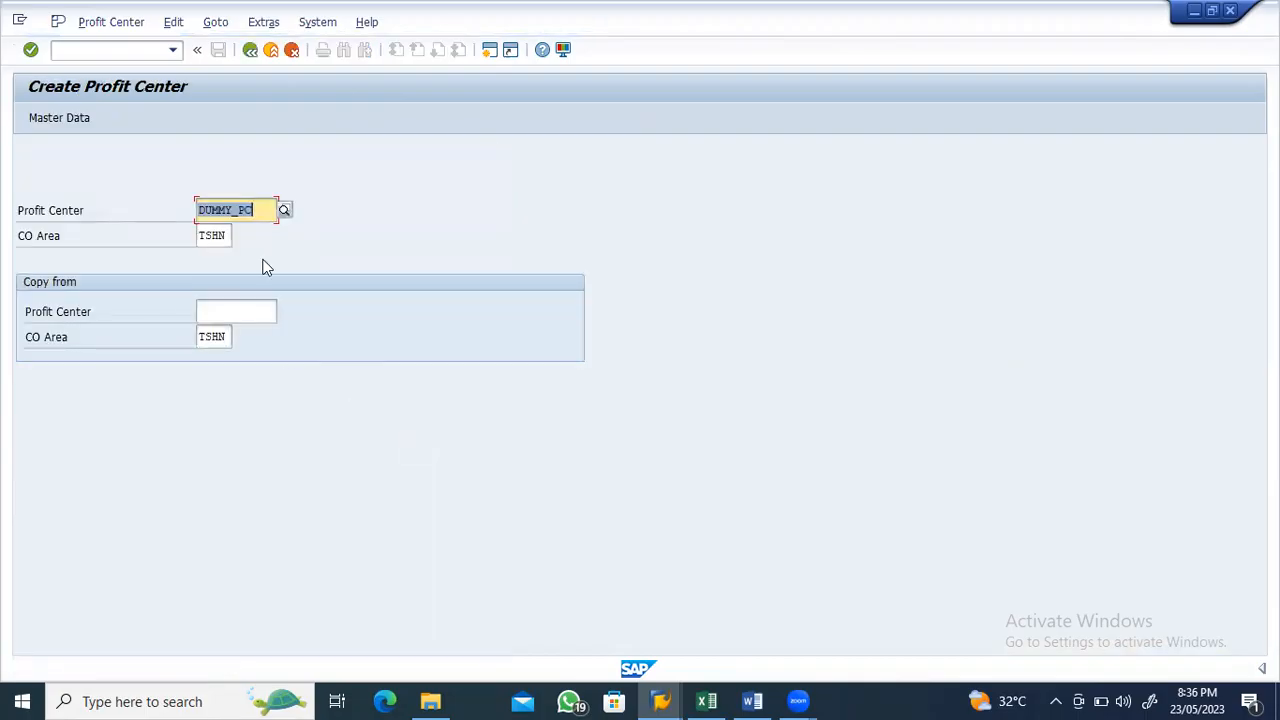
Switch to the Word business scenario document and copy the first profit center's name, Common Div. PC
text(comme)
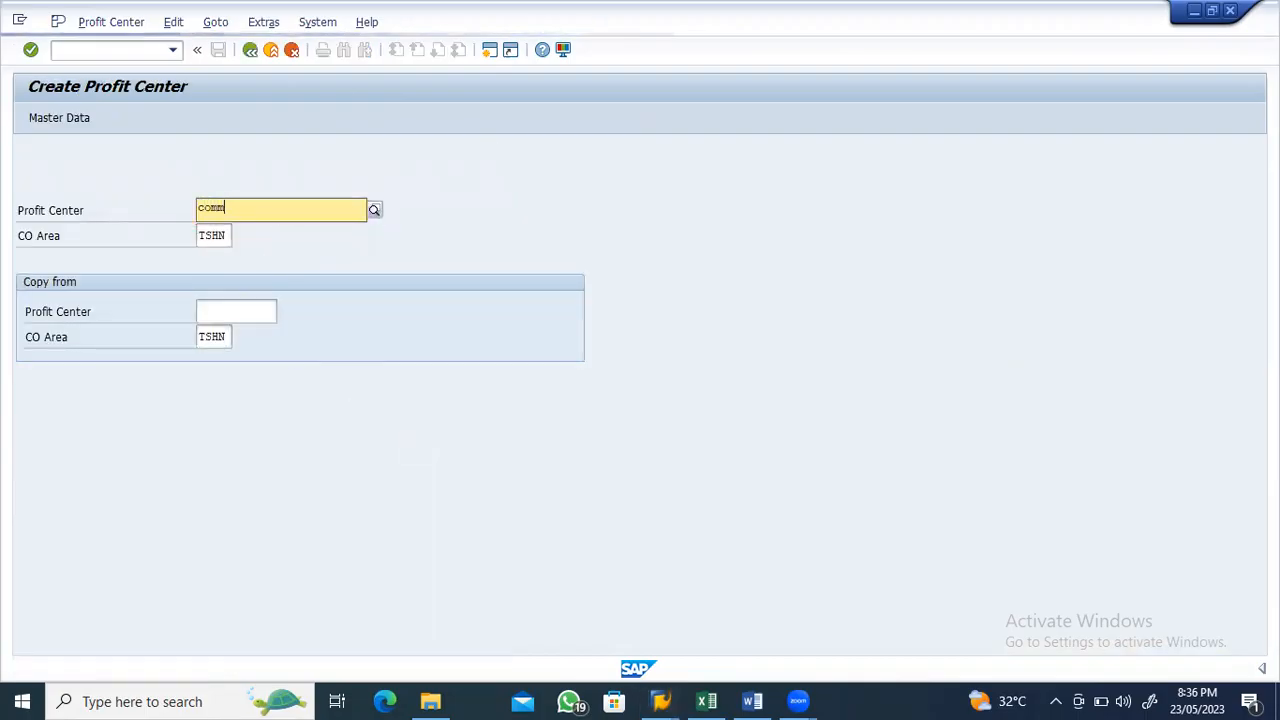
key(BackSpace)
key(BackSpace)
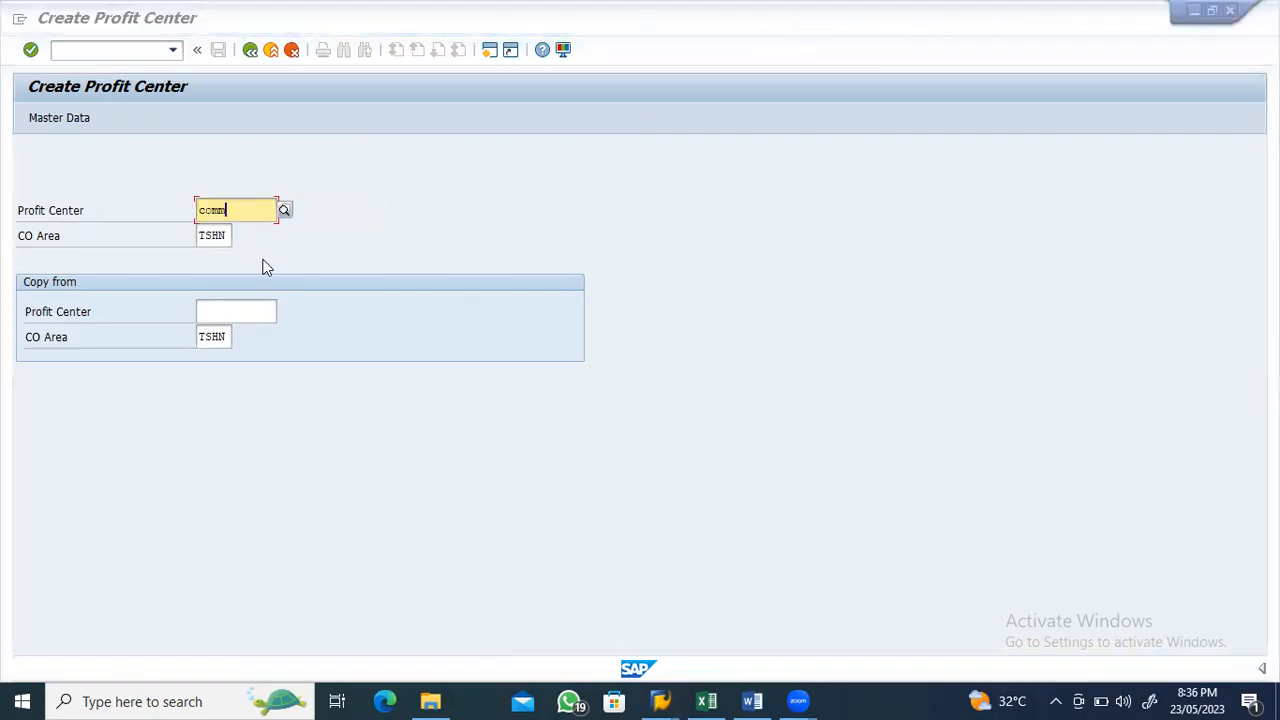
key(alt+Tab)
key(alt+Tab)
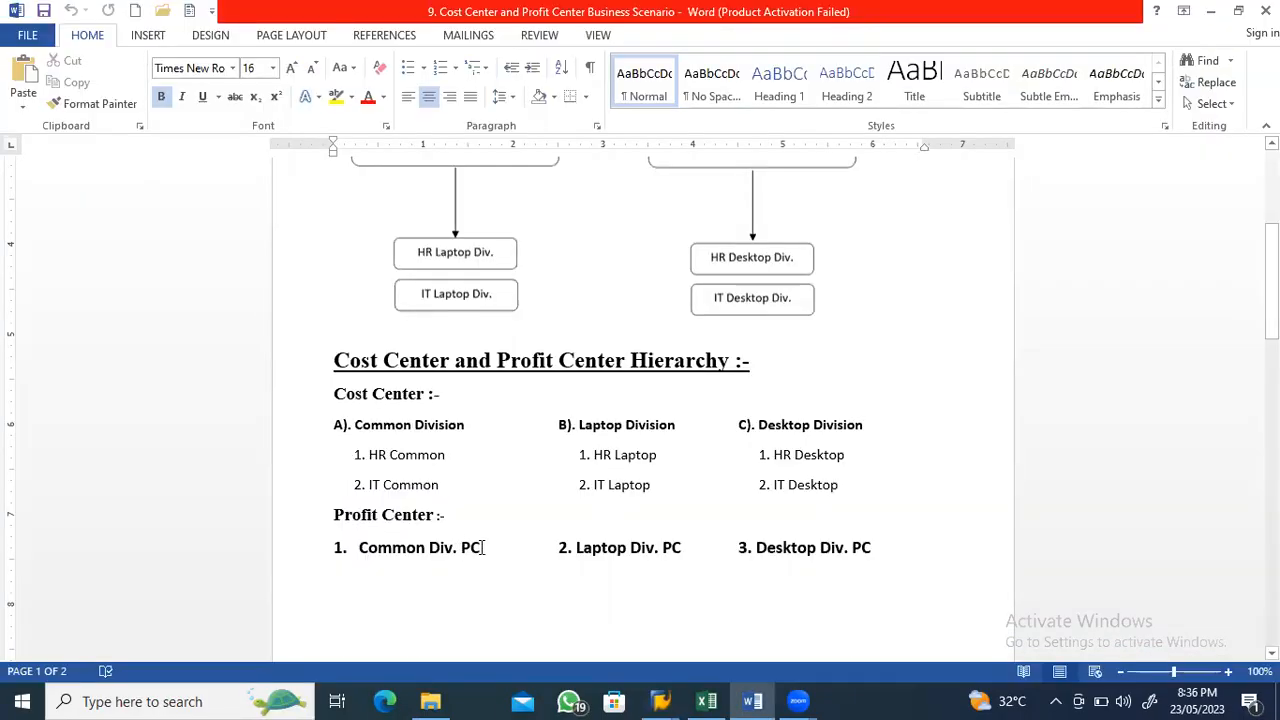
drag(484, 547, 389, 556)
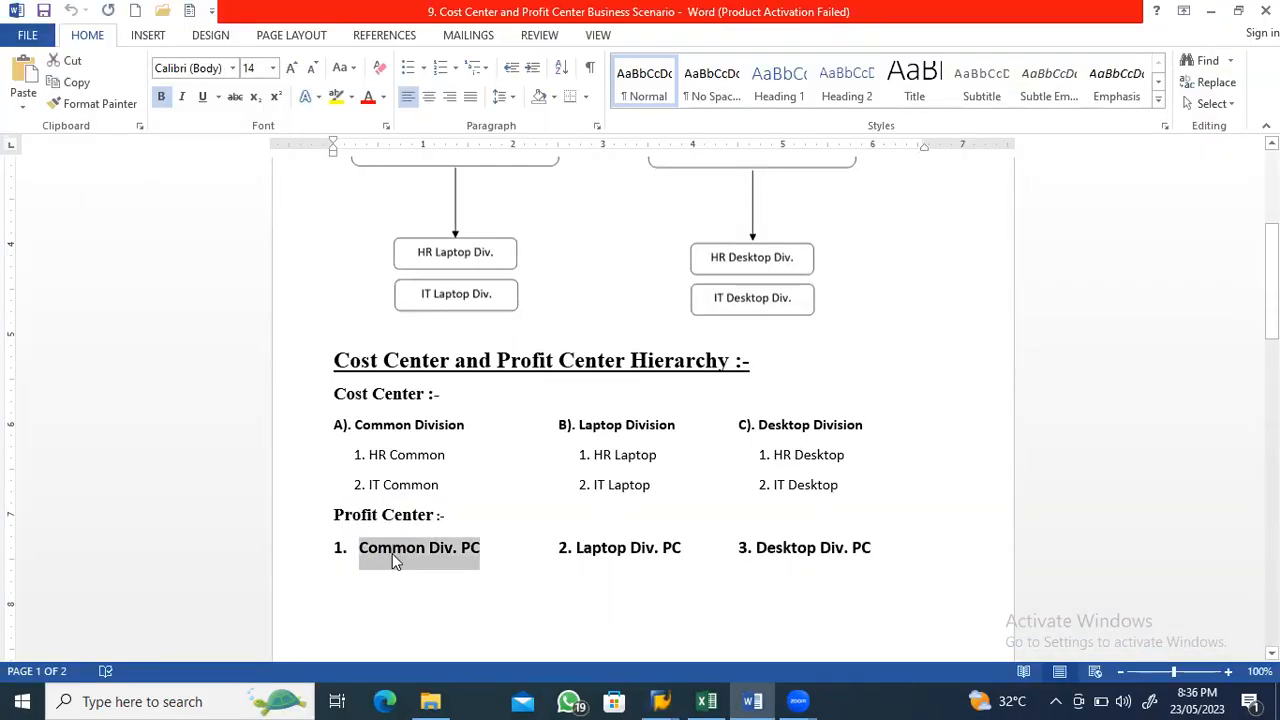
Switch back to SAP, enter Common_PC as the new profit center in CO area TSHN, and proceed to its master data
key(alt+Tab)
drag(237, 208, 168, 208)
text(Common Div)
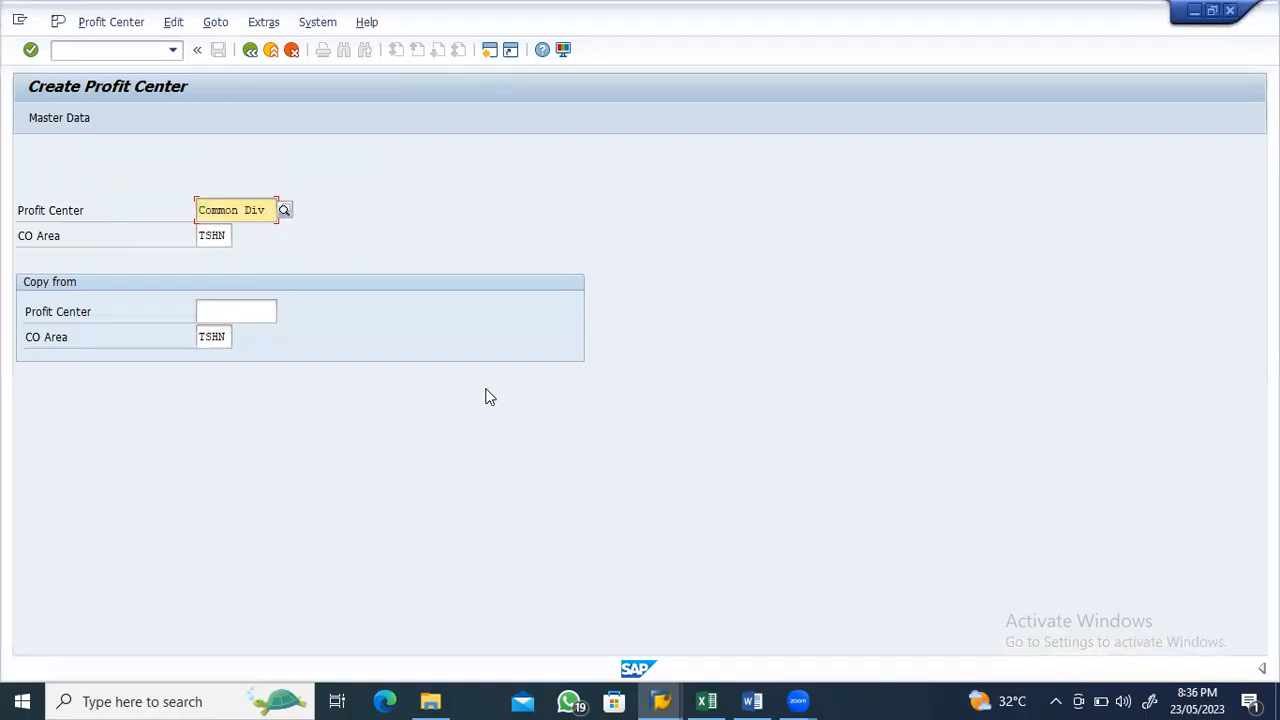
key(BackSpace)
key(BackSpace)
key(BackSpace)
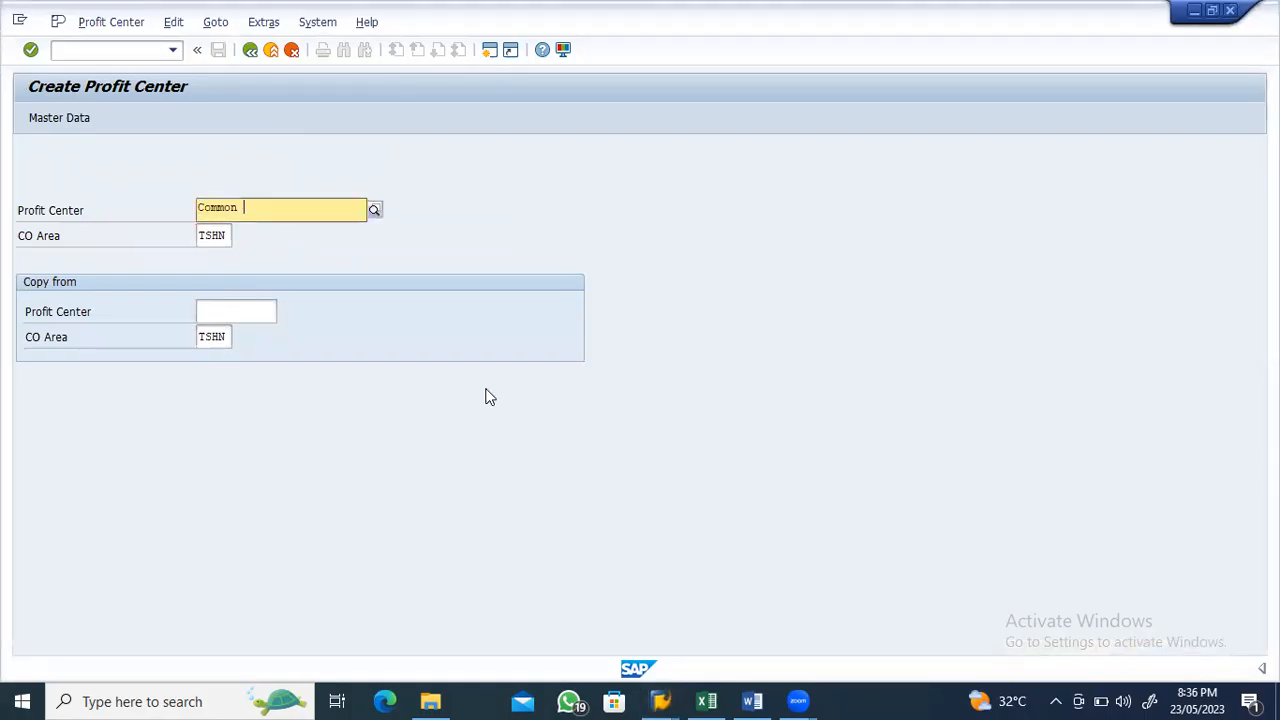
text(_)
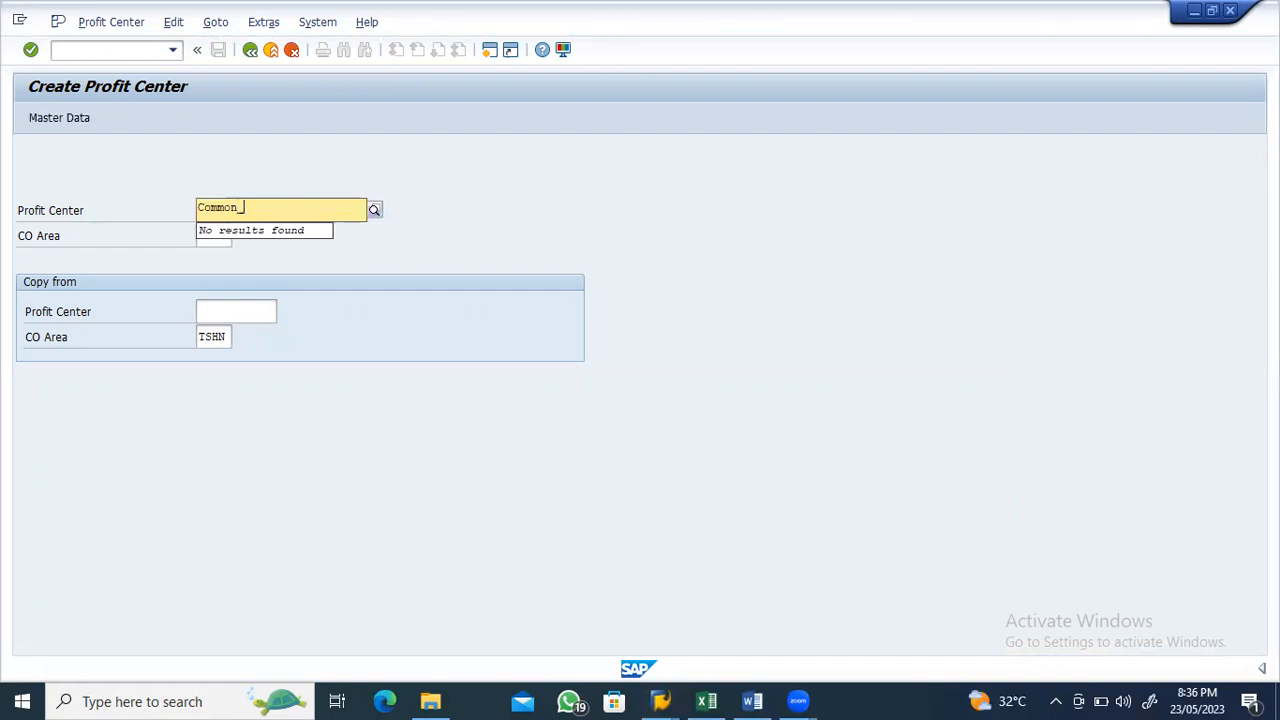
text(PC)
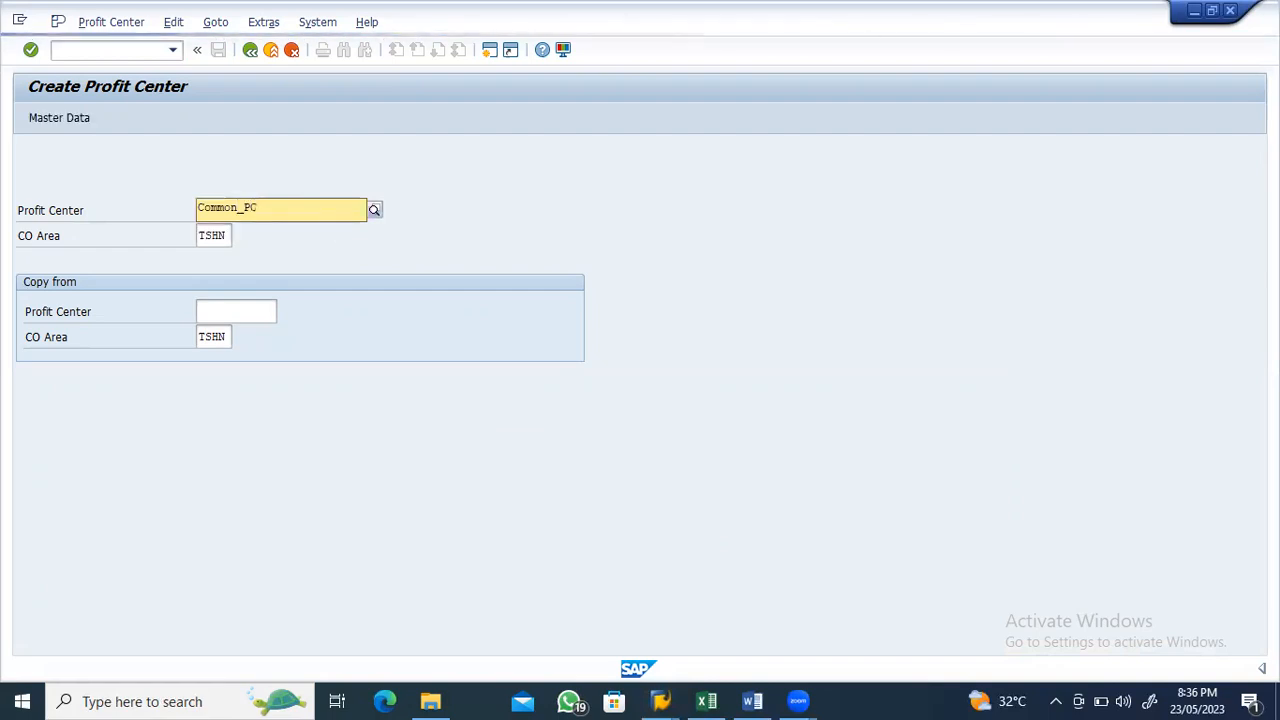
key(Return)
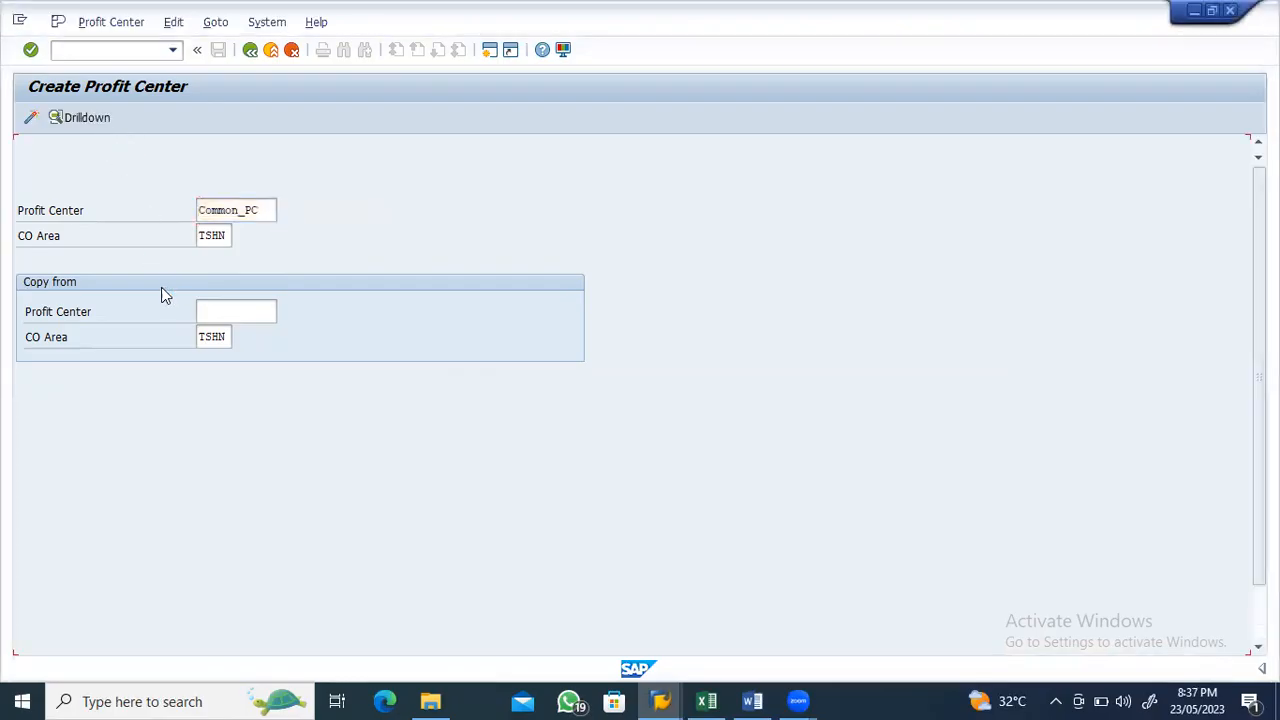
Enter Common Div. PC as both the name and the long text of the profit center
click(264, 361)
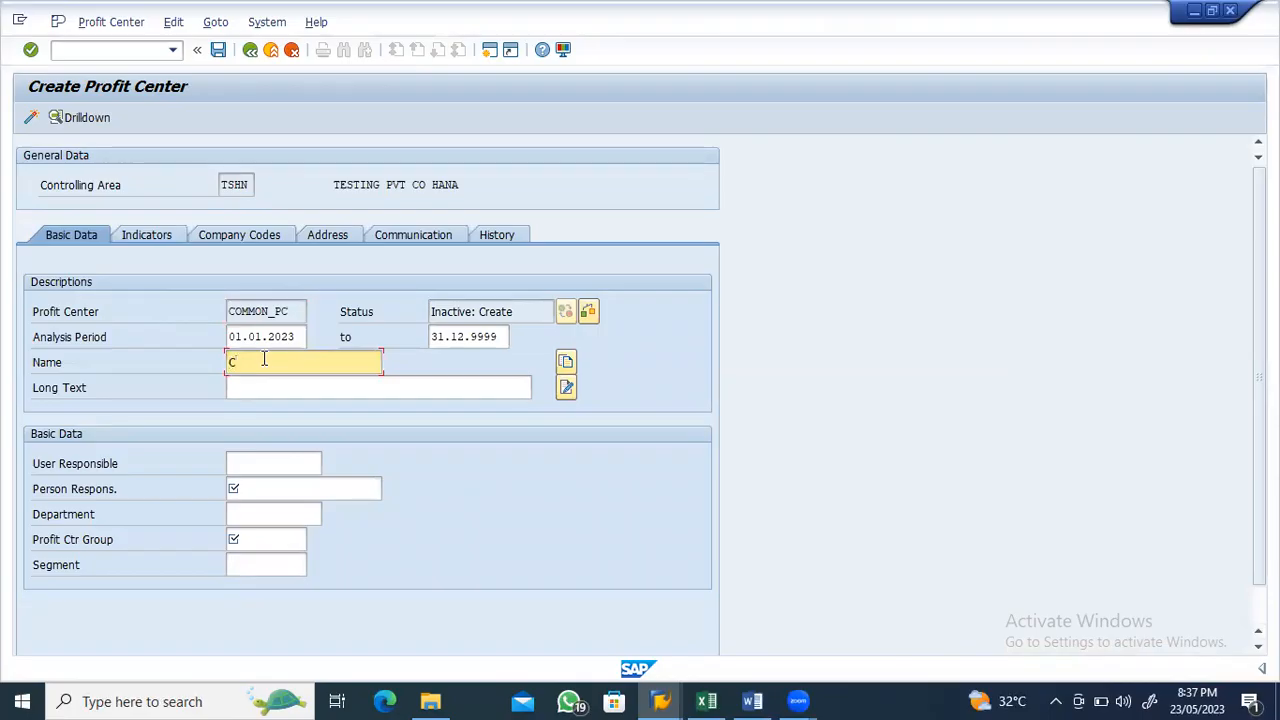
key(BackSpace)
text(Common Div. PC)
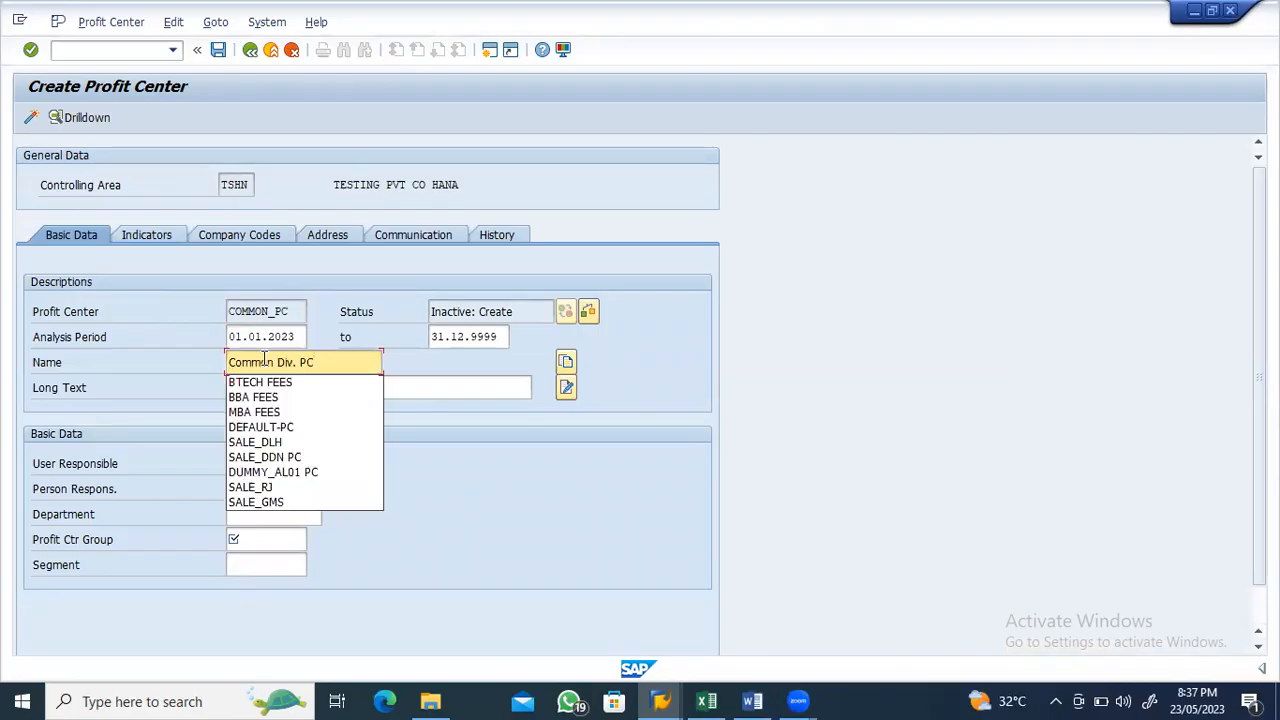
drag(333, 364, 178, 365)
key(ctrl+c)
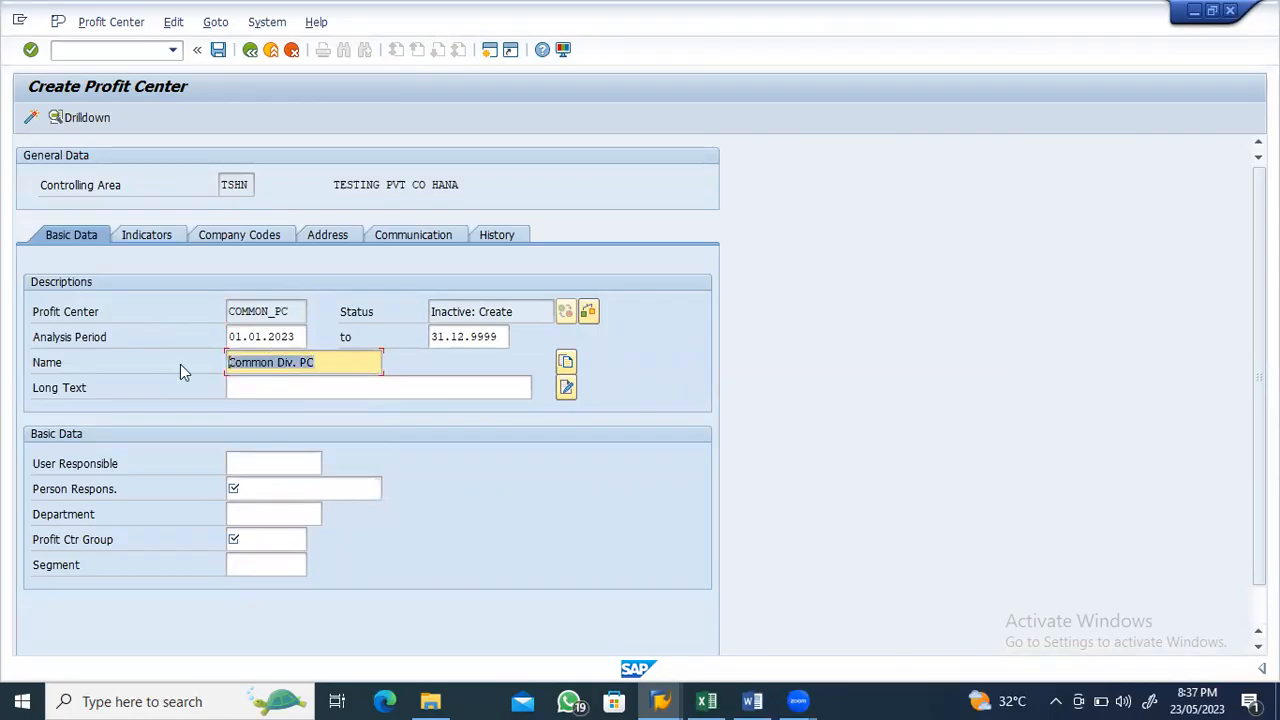
click(257, 391)
key(ctrl+v)
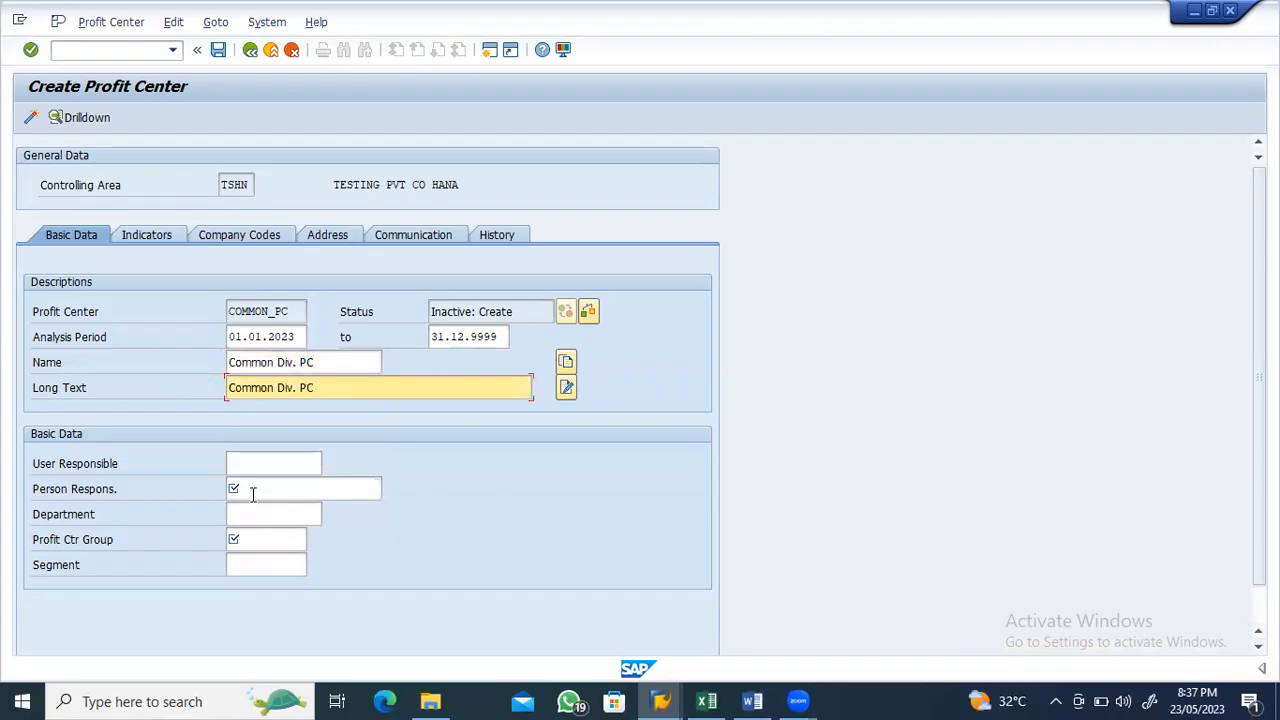
Fill in the responsible person's name and assign the COMMON_PC profit center to group PCTSHN
click(253, 490)
click(255, 492)
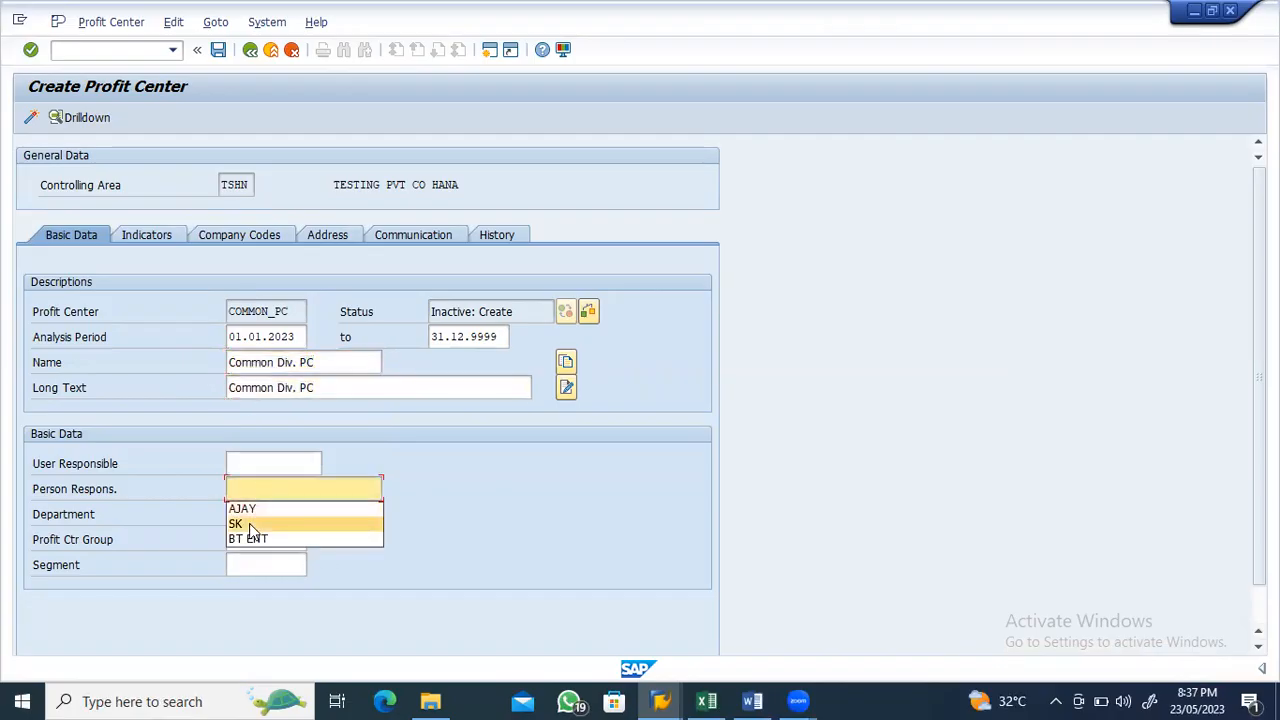
click(243, 509)
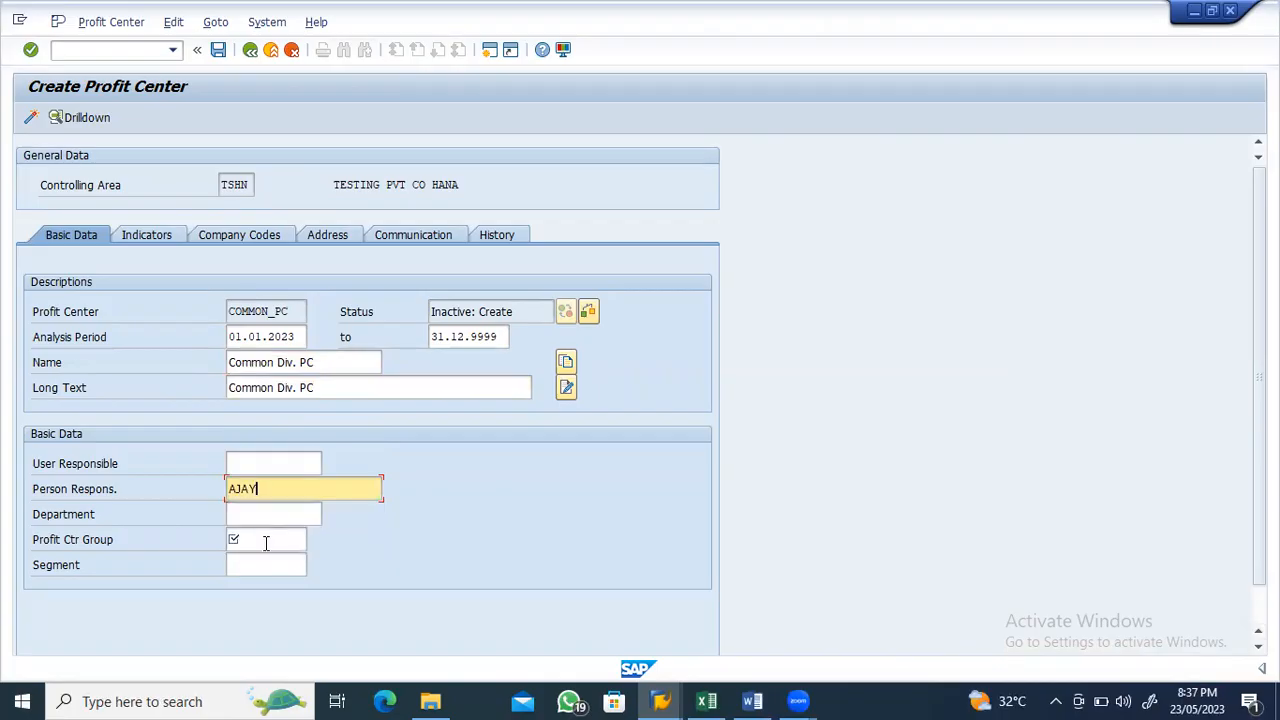
click(266, 541)
click(259, 554)
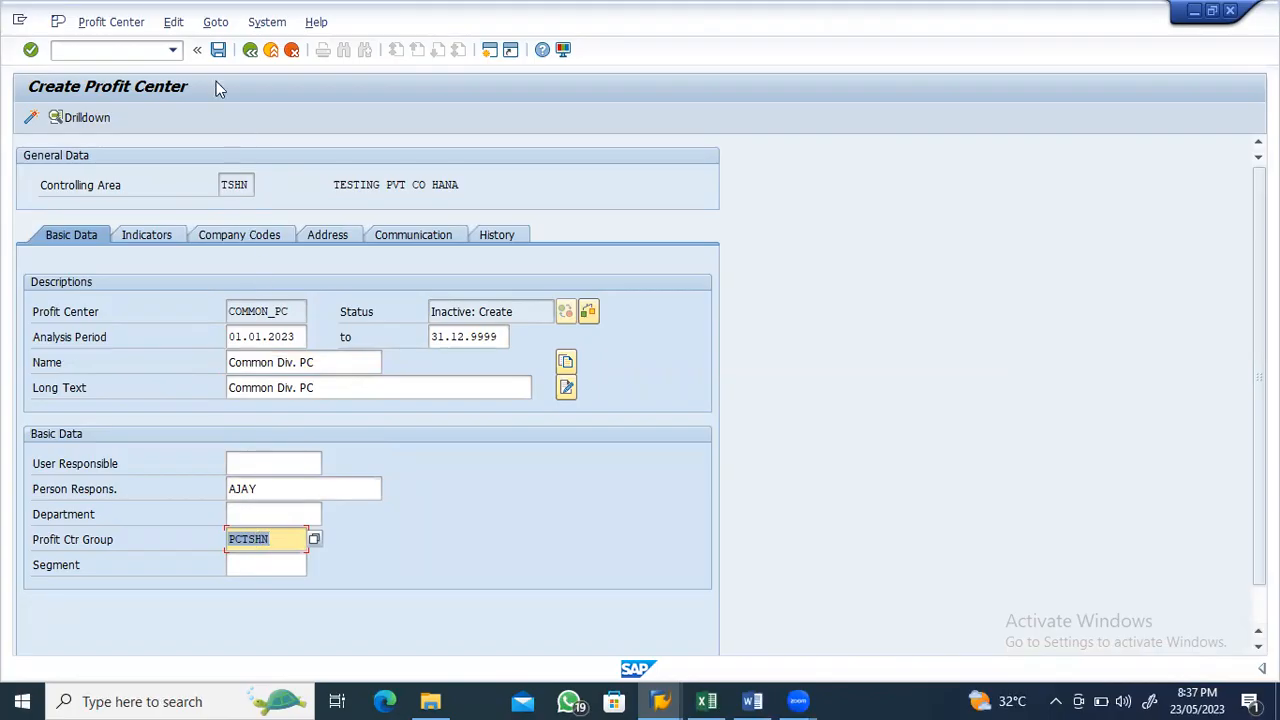
Save the COMMON_PC profit center, acknowledge the information dialog, and activate it
click(218, 50)
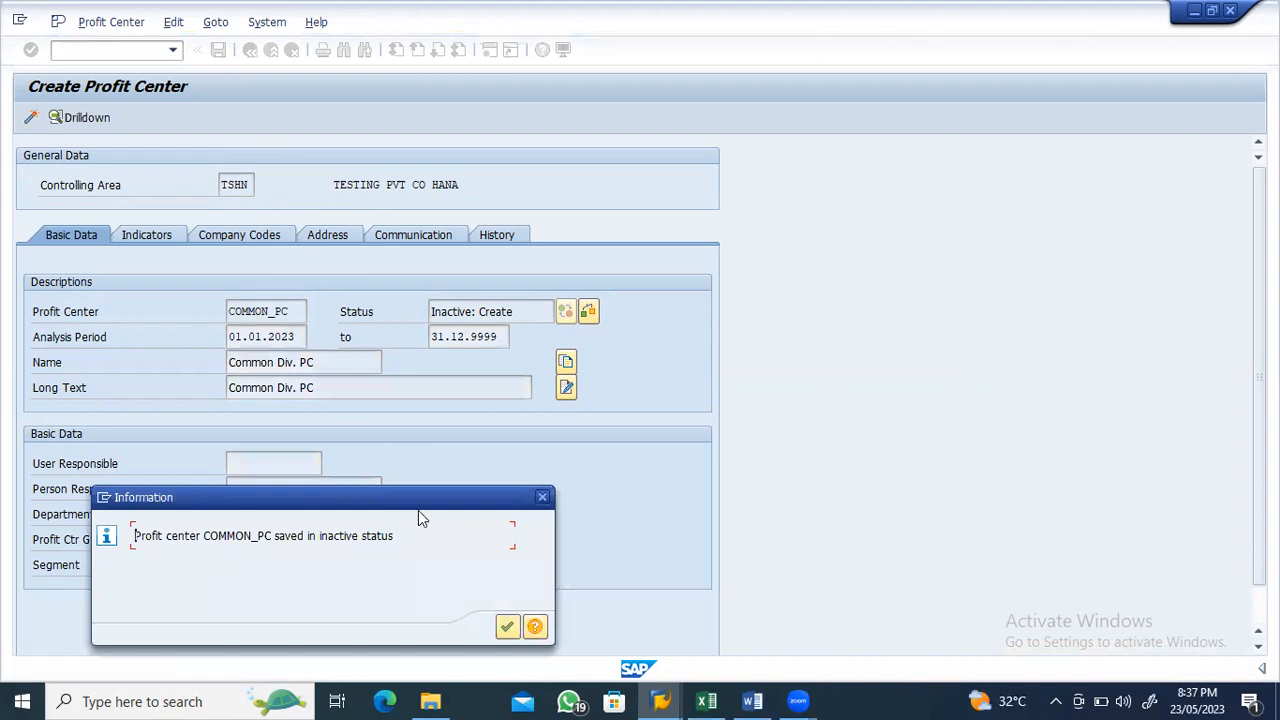
click(645, 468)
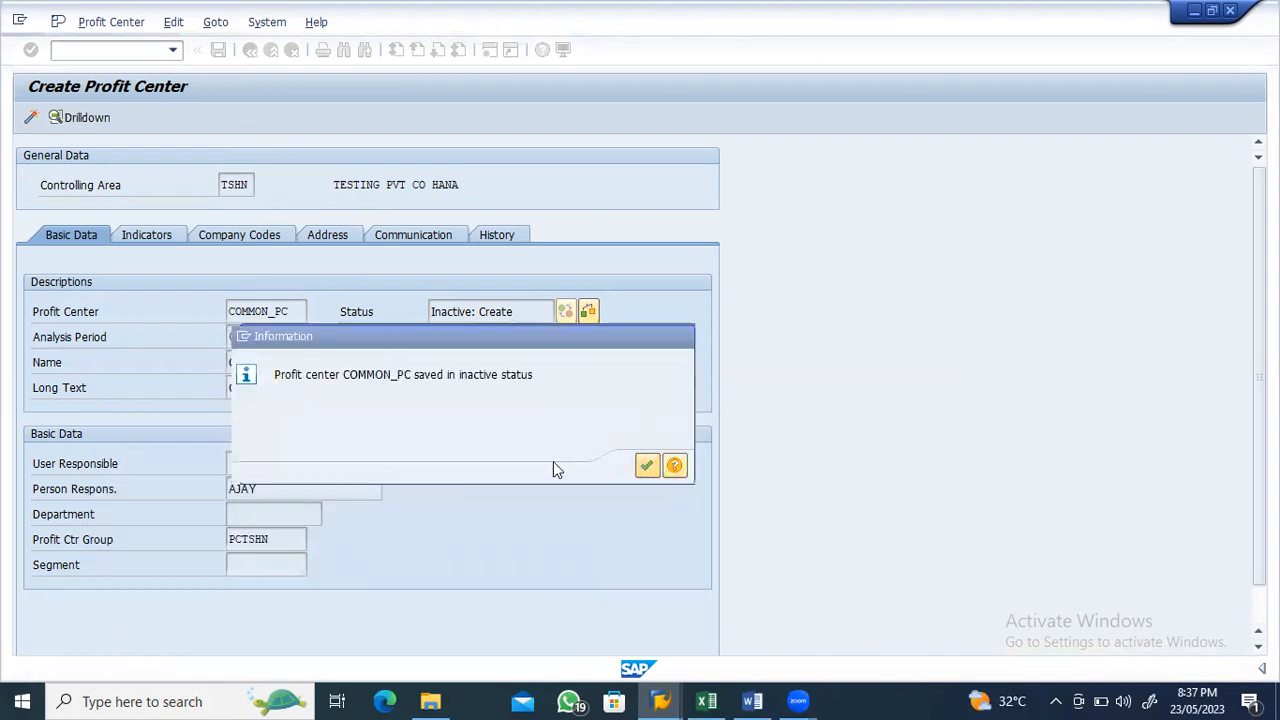
click(31, 118)
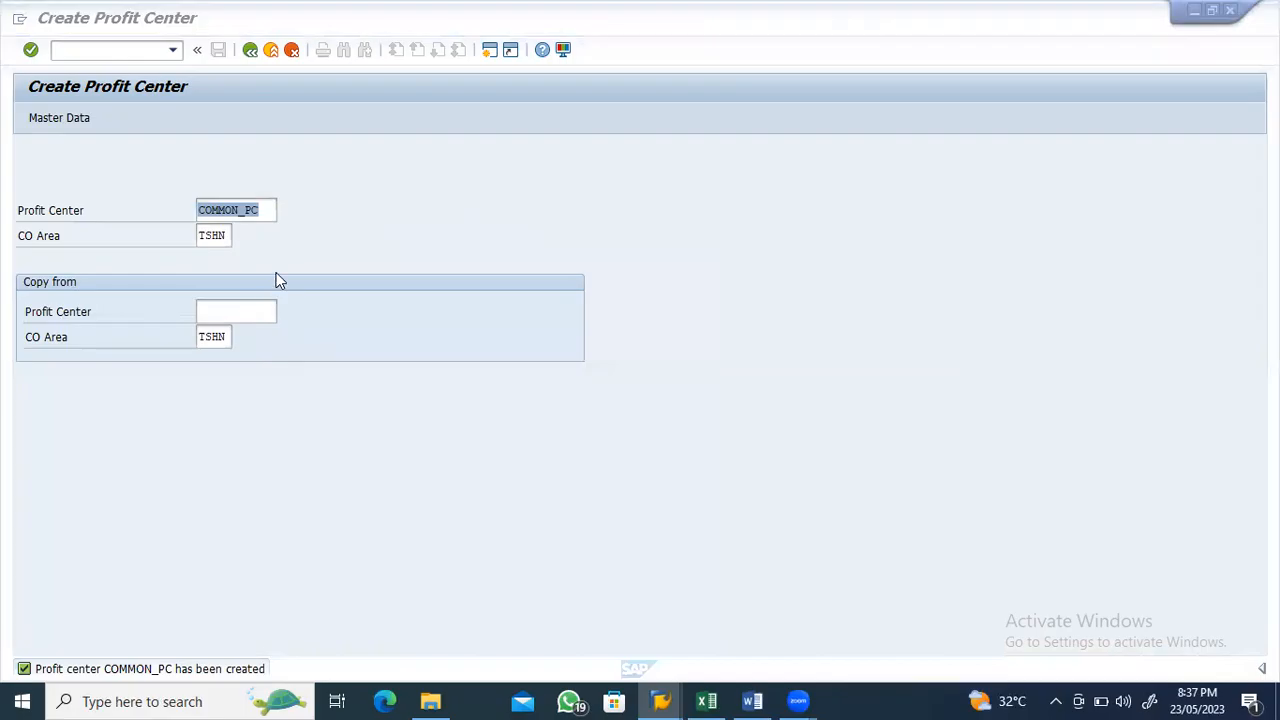
Check the second profit center in the Word document, then enter Laptop_PC as a new profit center in SAP and proceed to its master data
key(alt+Tab)
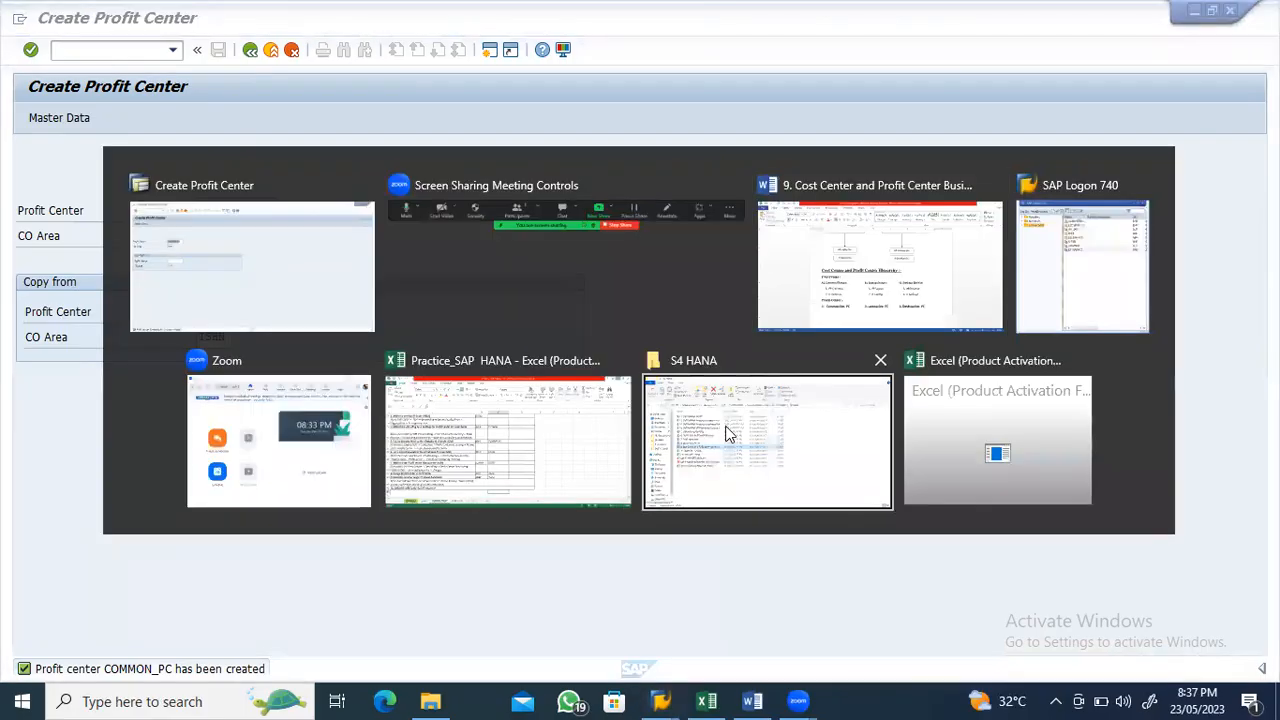
click(850, 280)
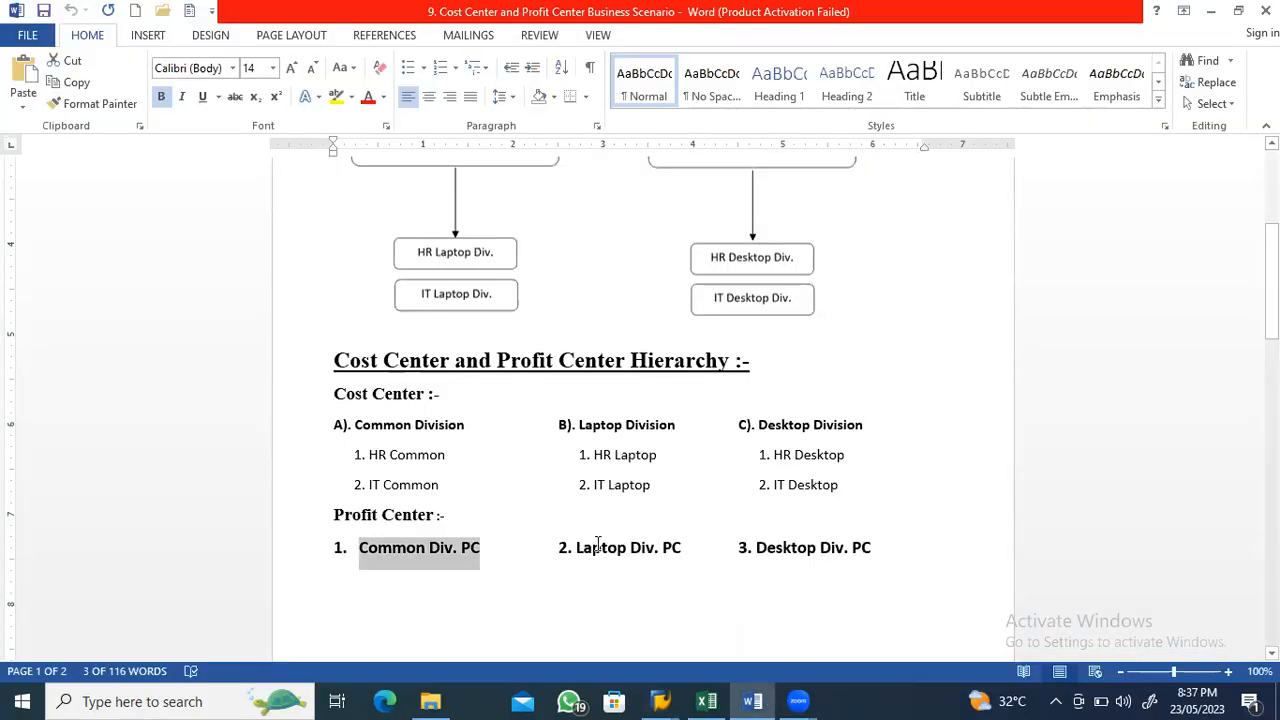
key(alt+Tab)
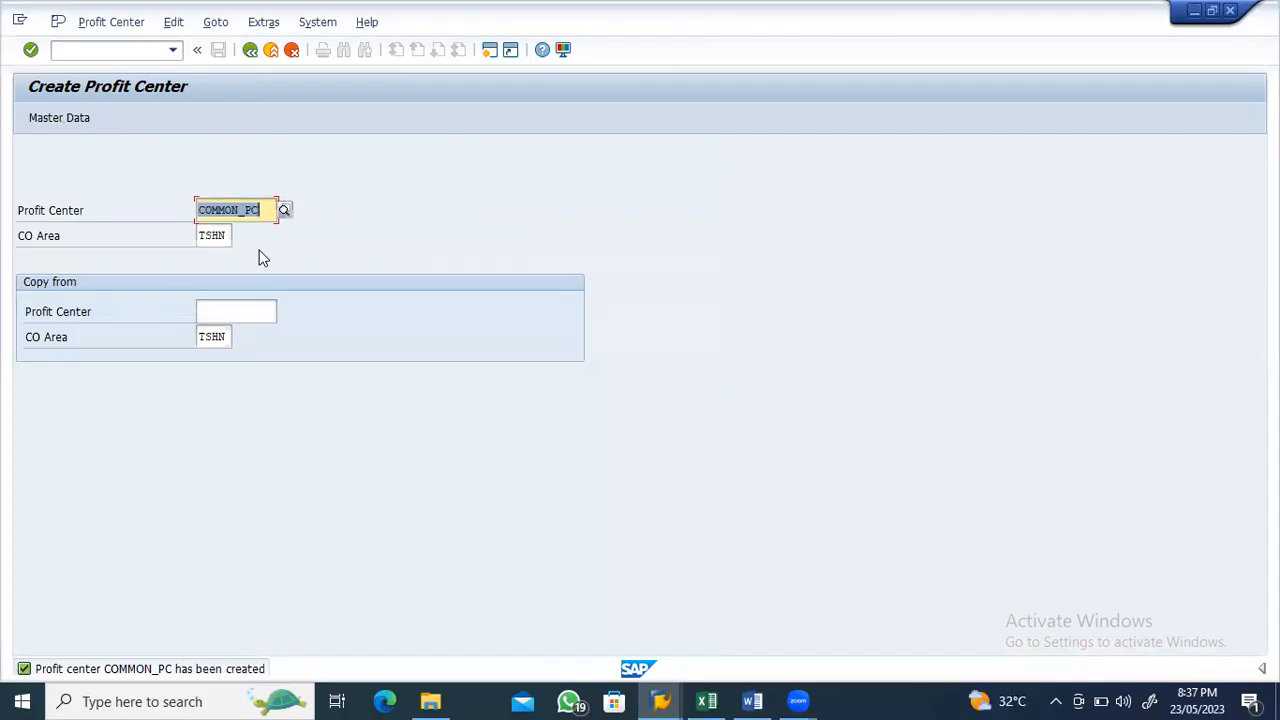
text(Laptop)
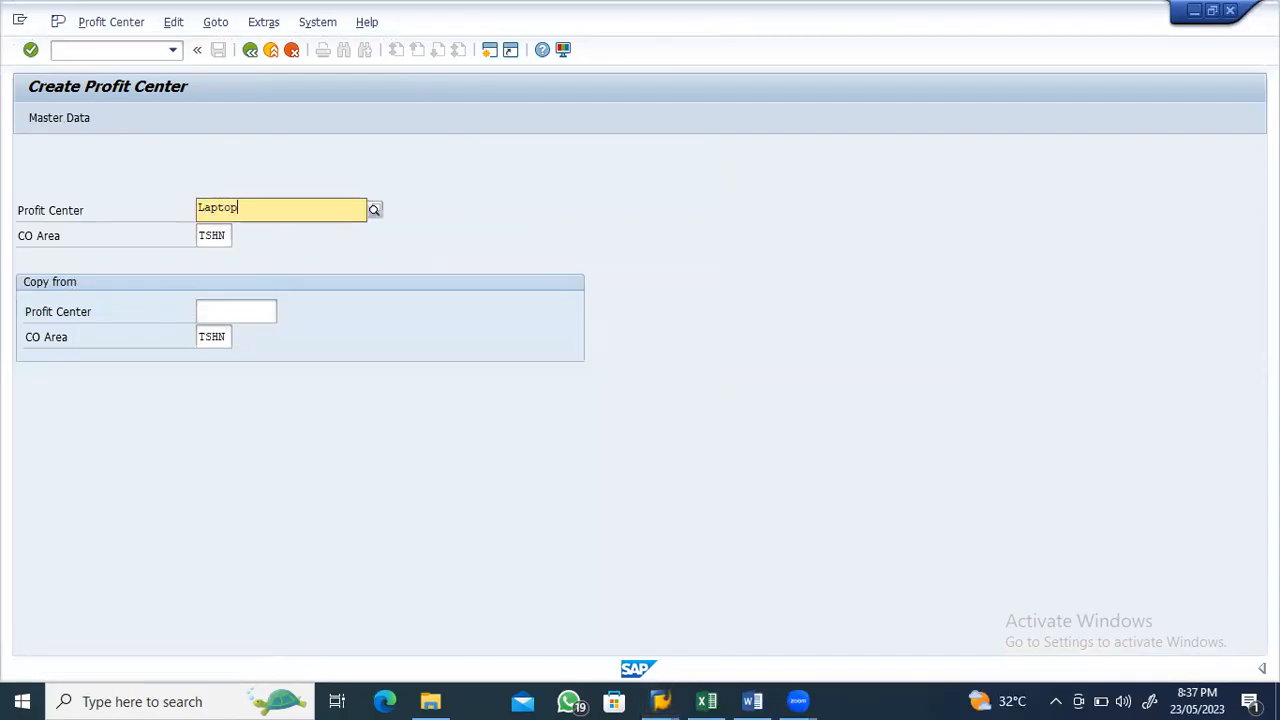
text(_)
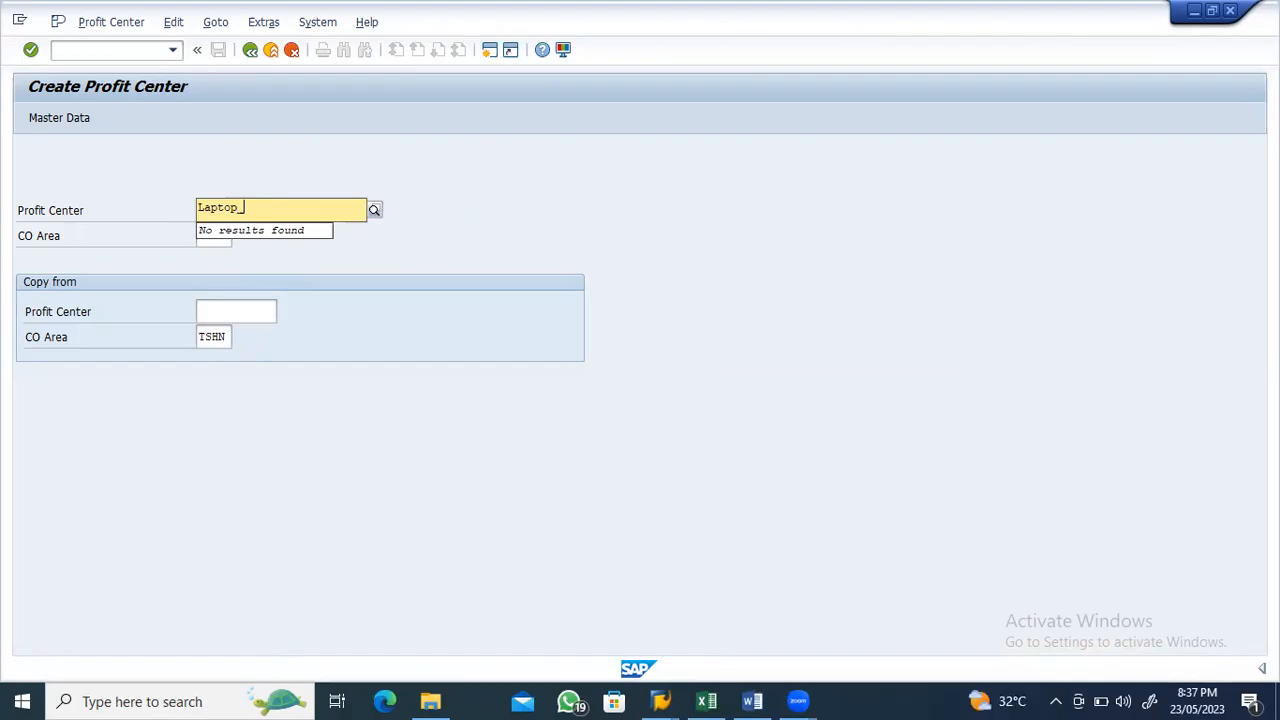
text(PC)
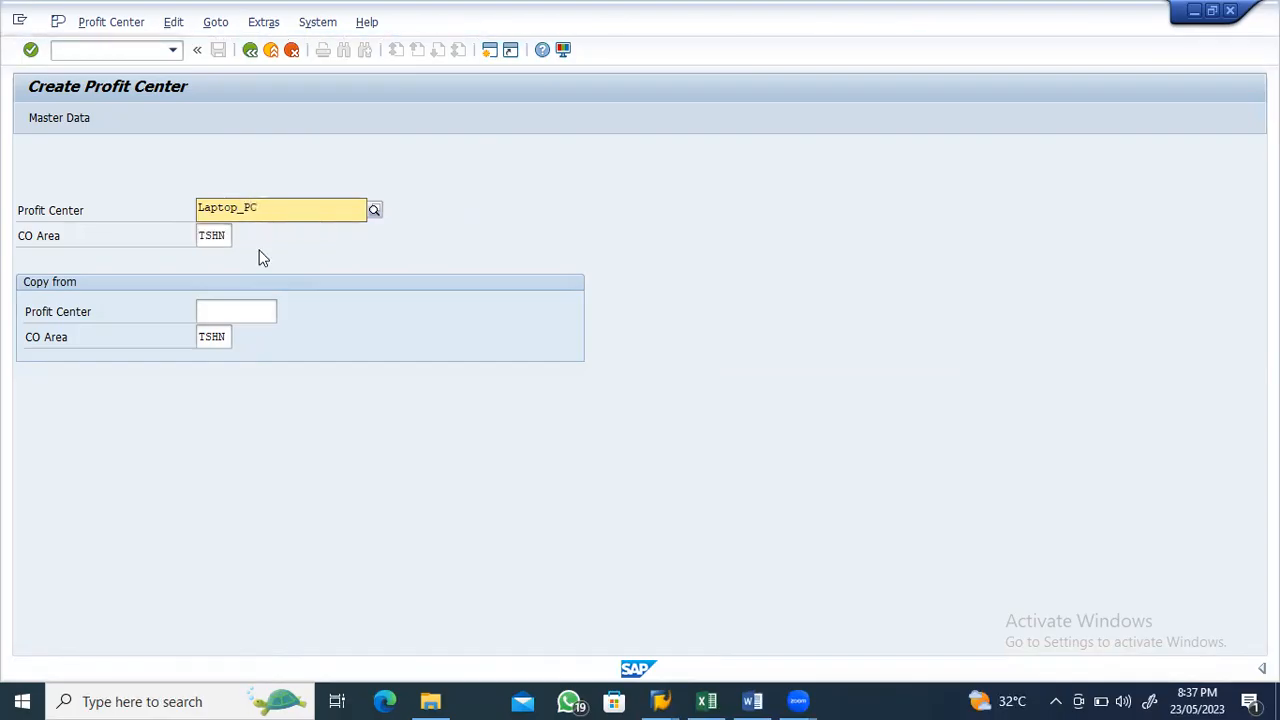
key(Return)
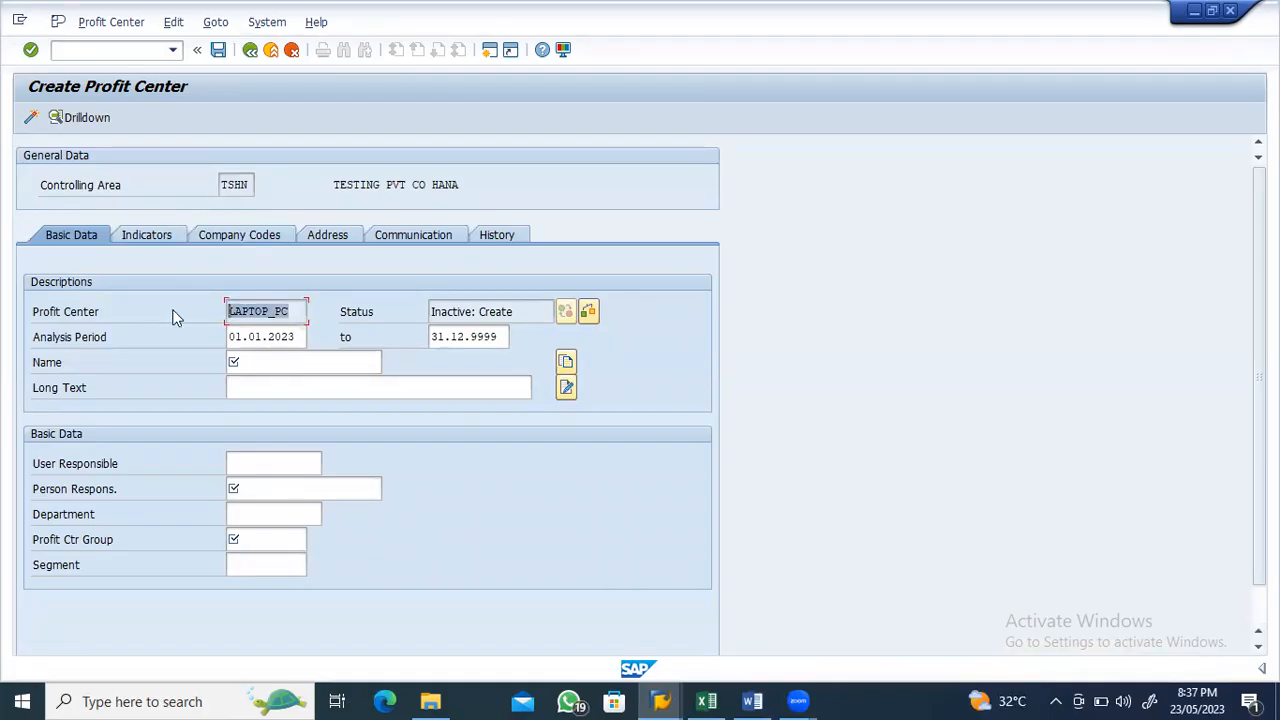
Enter LAPTOP_PC as both the name and the long text of the profit center
click(239, 364)
text(LAPTOP_PC)
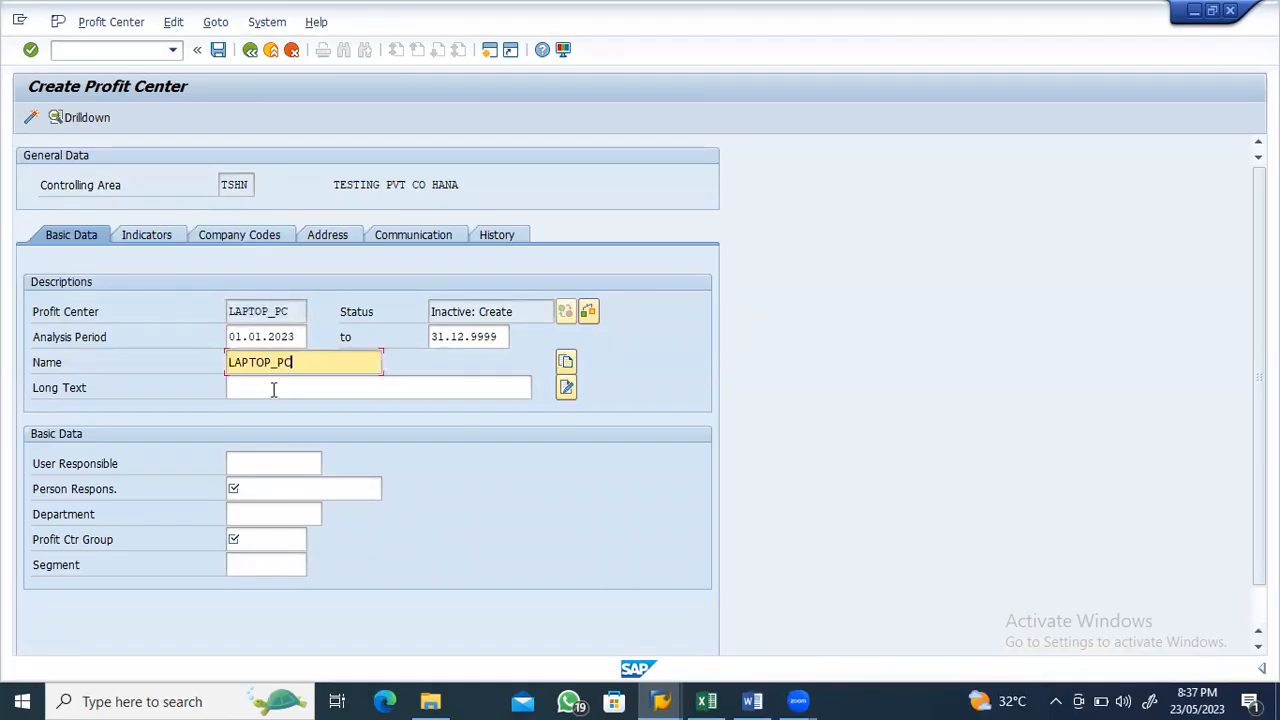
click(273, 389)
text(LAPTOP_PC)
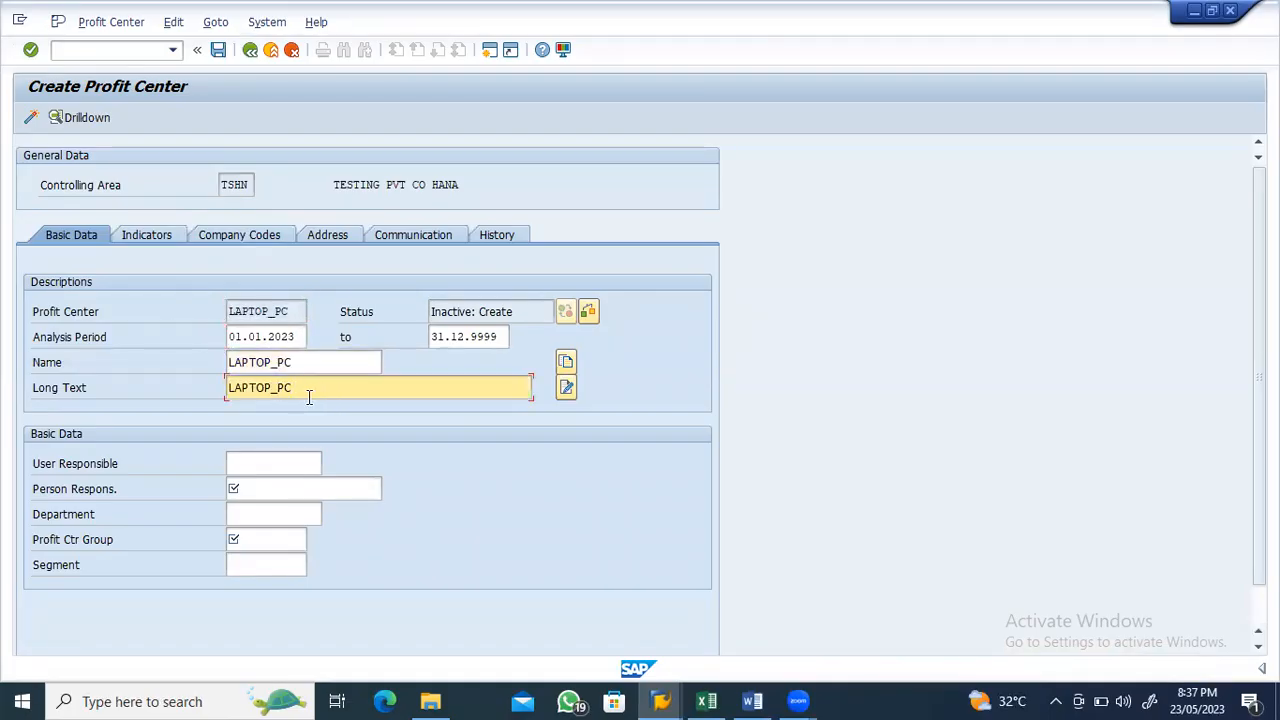
Fill in the responsible person's name and assign the LAPTOP_PC profit center to group PCTSHN
click(266, 491)
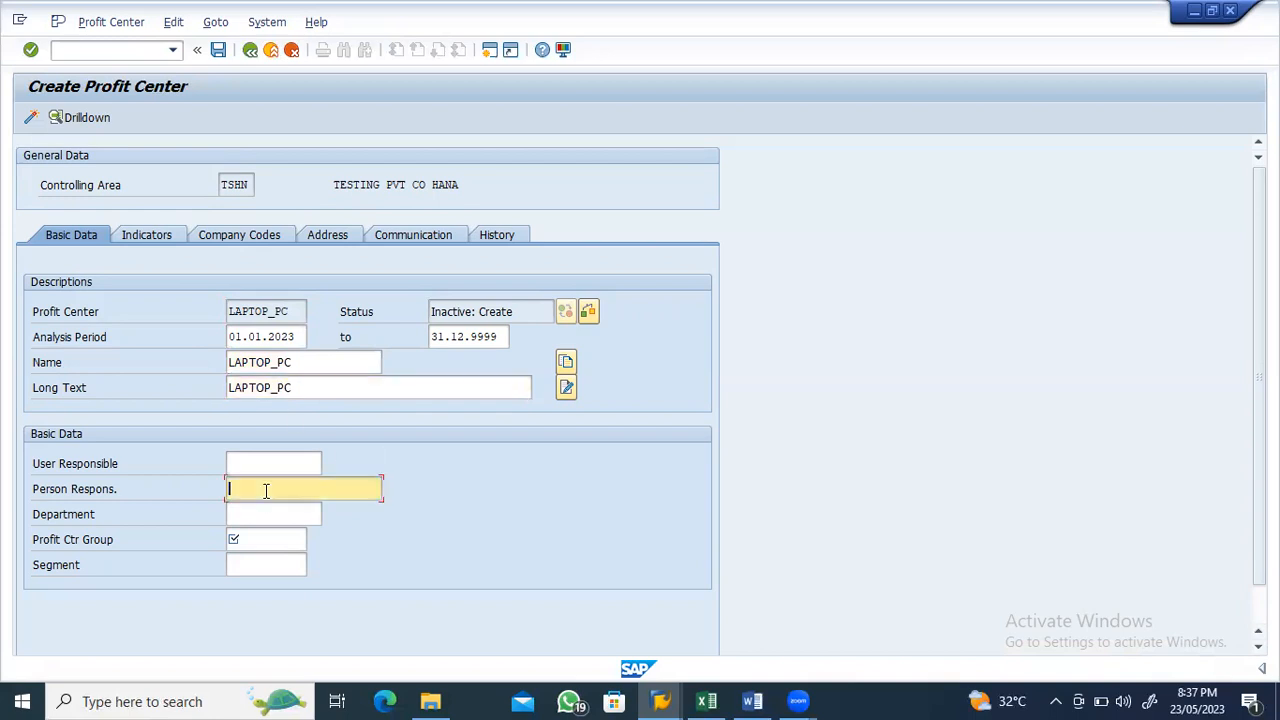
text(AJAY)
click(255, 539)
key(Down)
key(Return)
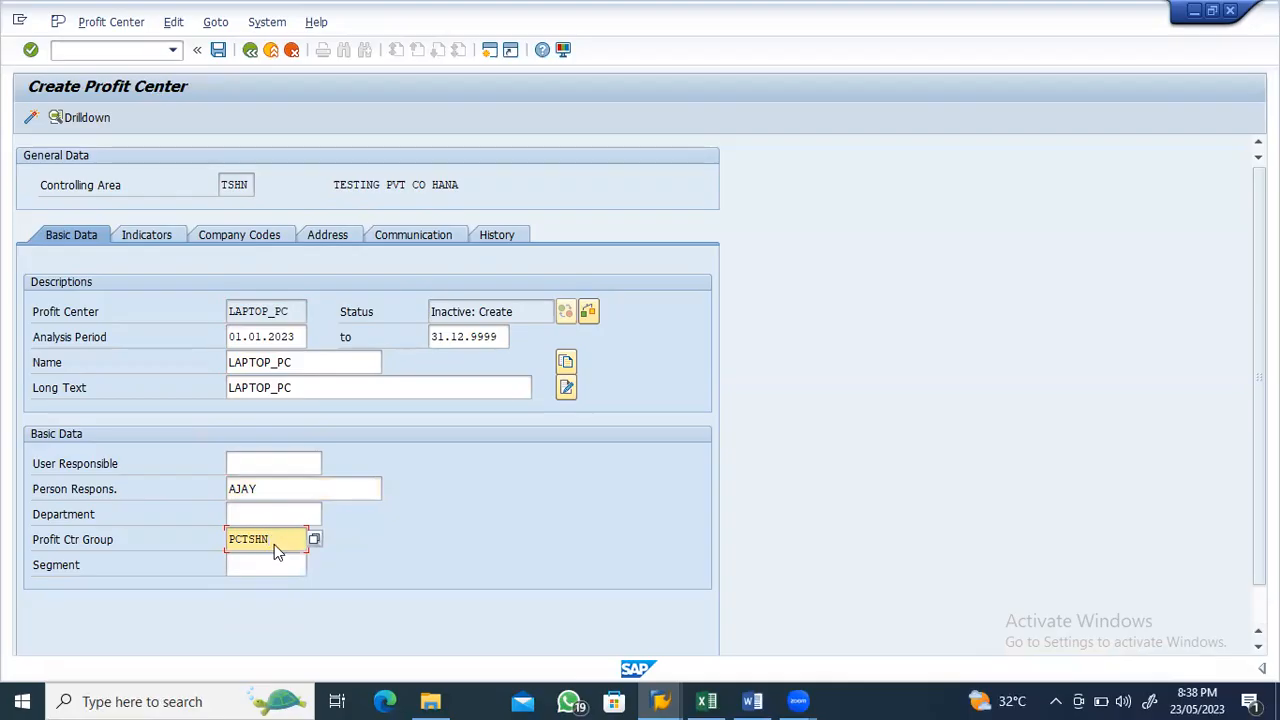
Save the LAPTOP_PC profit center, acknowledge the information dialog, and activate it
key(Return)
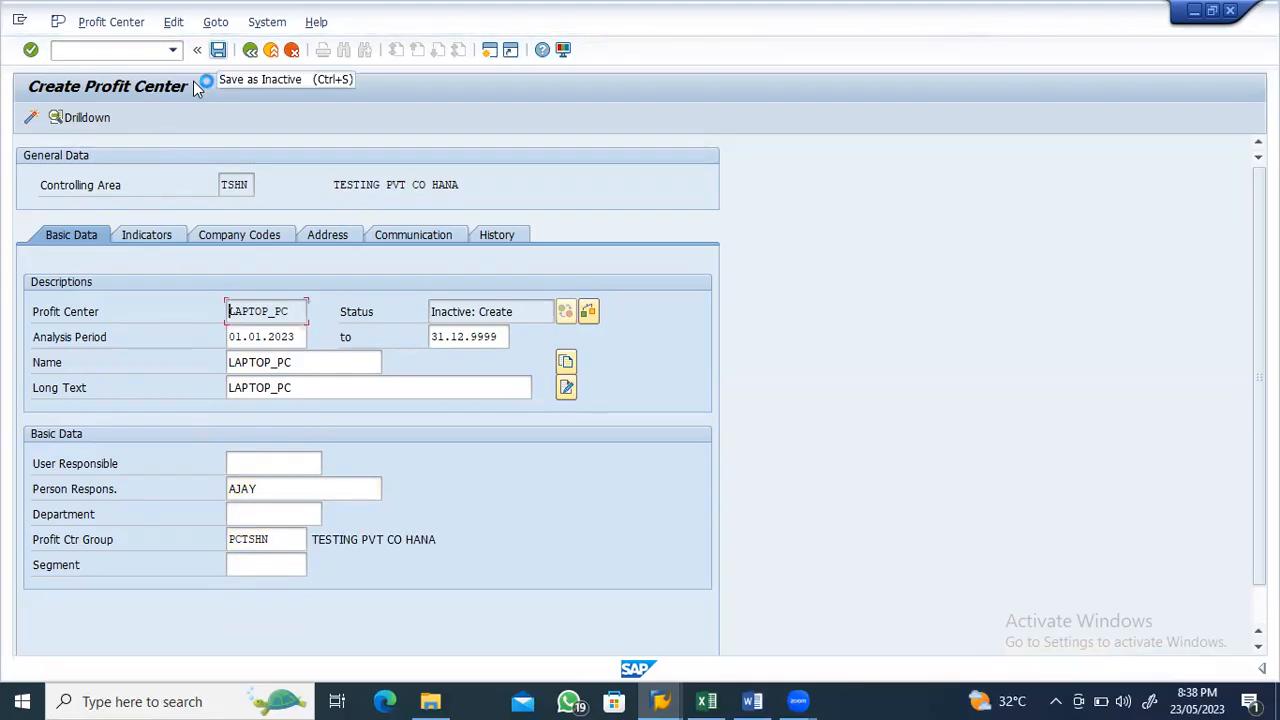
key(ctrl+s)
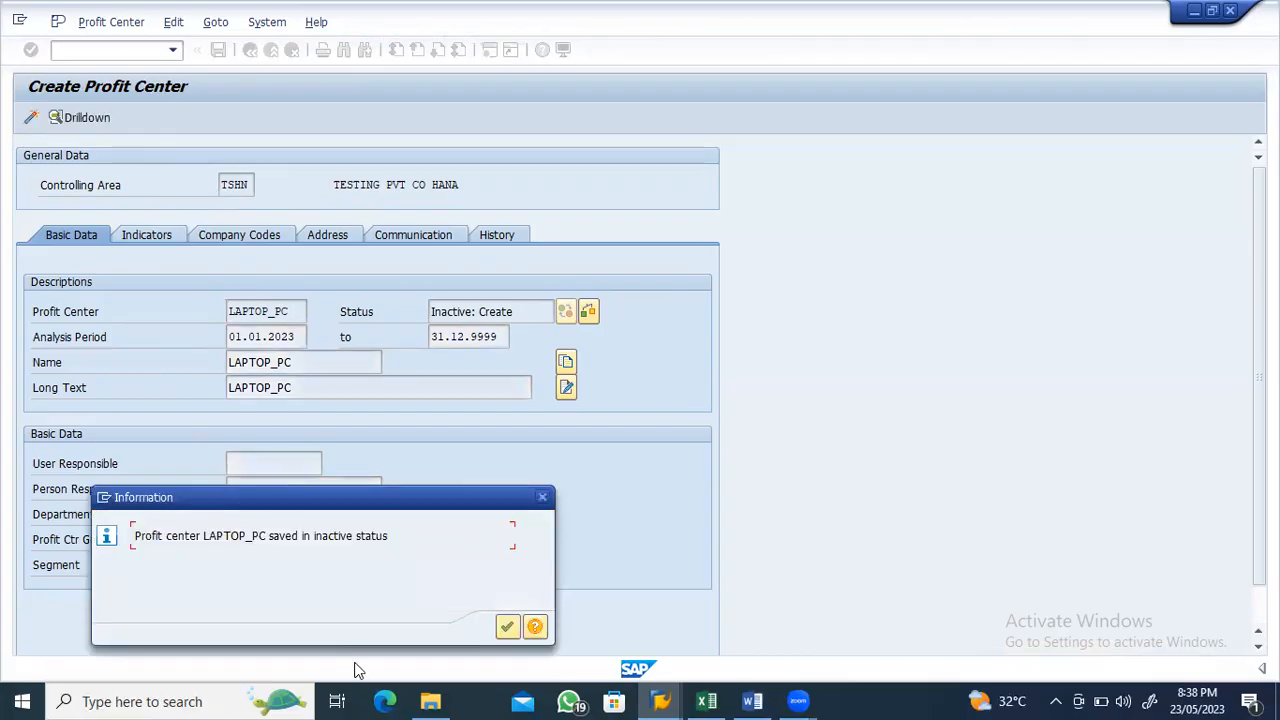
click(505, 630)
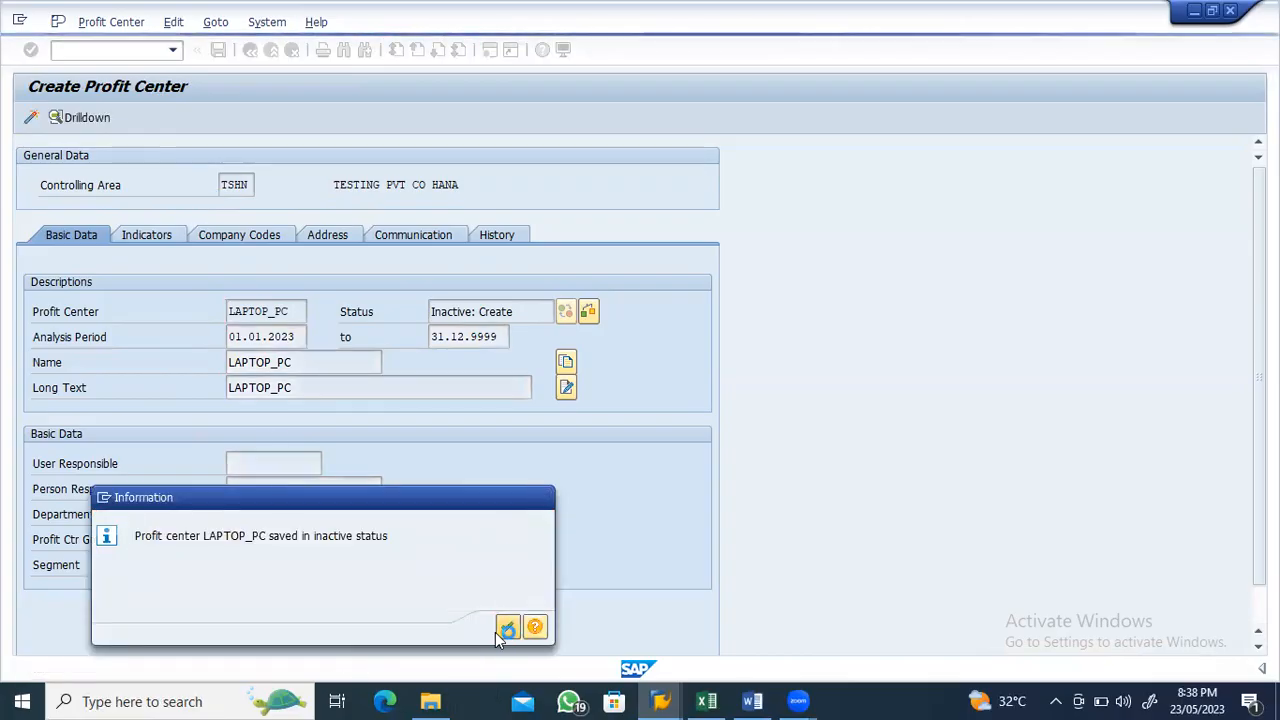
click(31, 122)
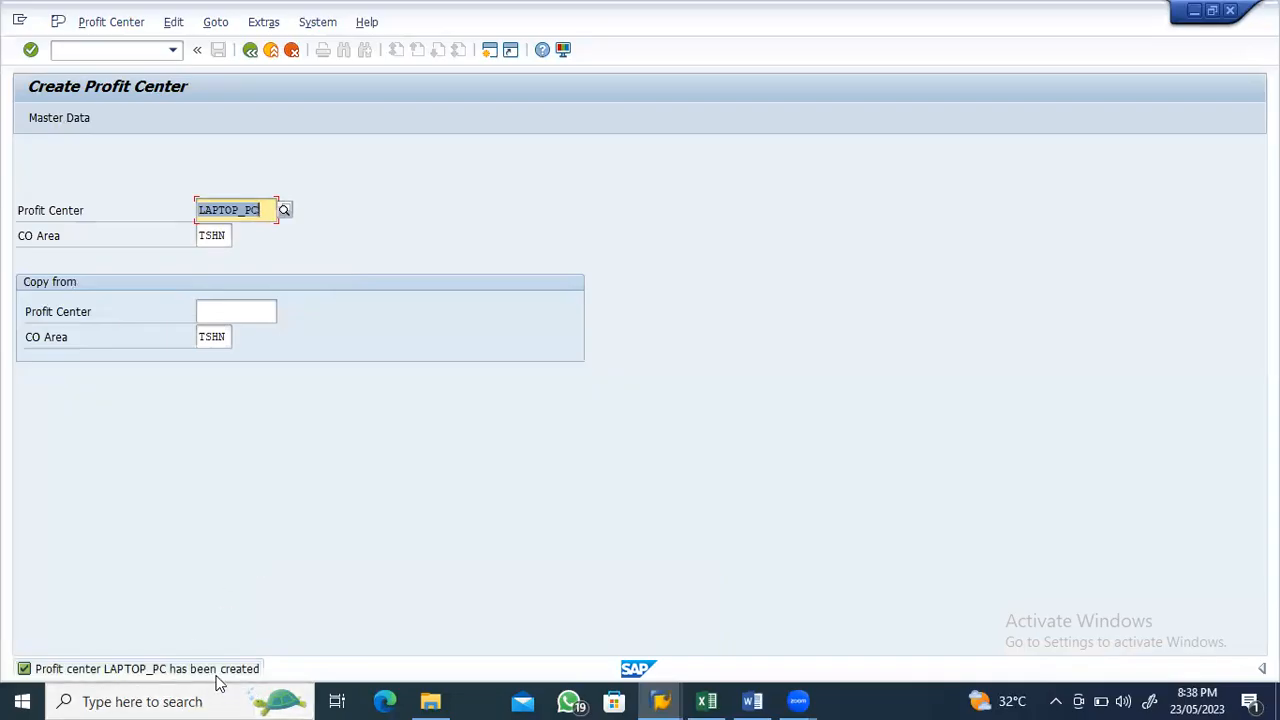
Check the third profit center in the Word document, then enter Desktop_PC as a new profit center in SAP and proceed to its master data
key(alt+Tab)
drag(760, 549, 873, 541)
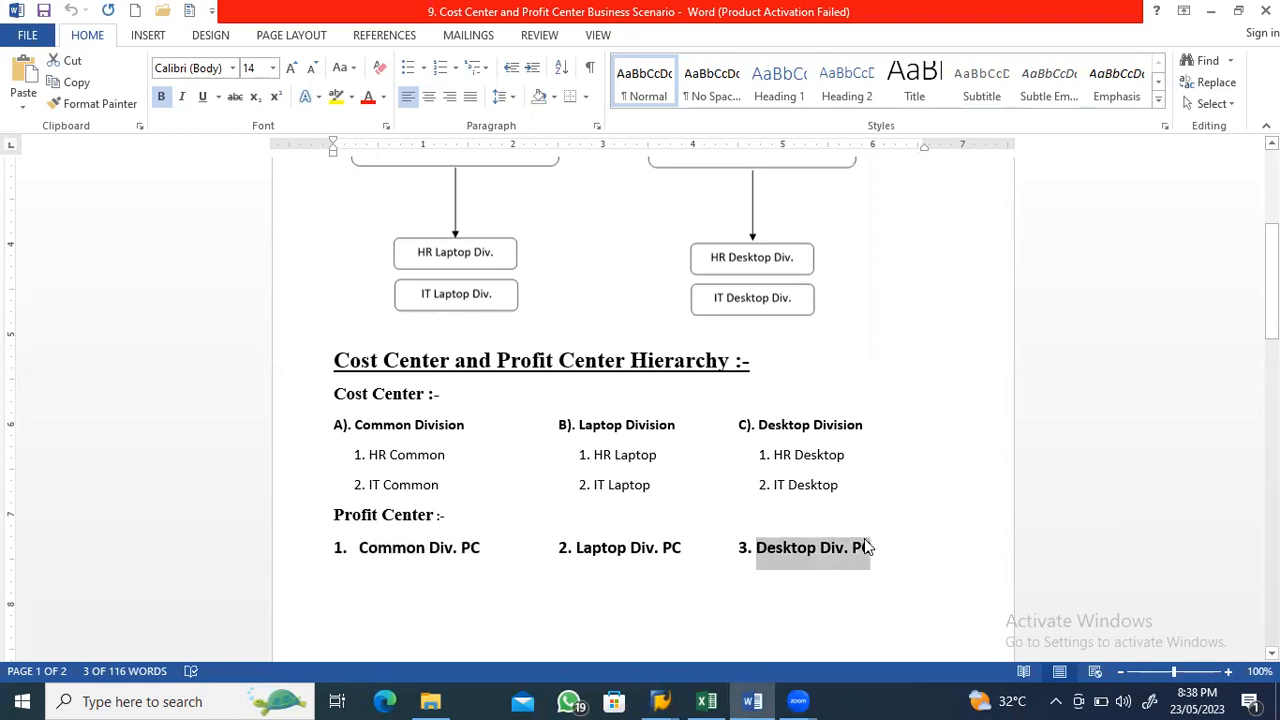
key(alt+Tab)
key(Delete)
text(Desktop Di)
key(BackSpace)
key(BackSpace)
key(BackSpace)
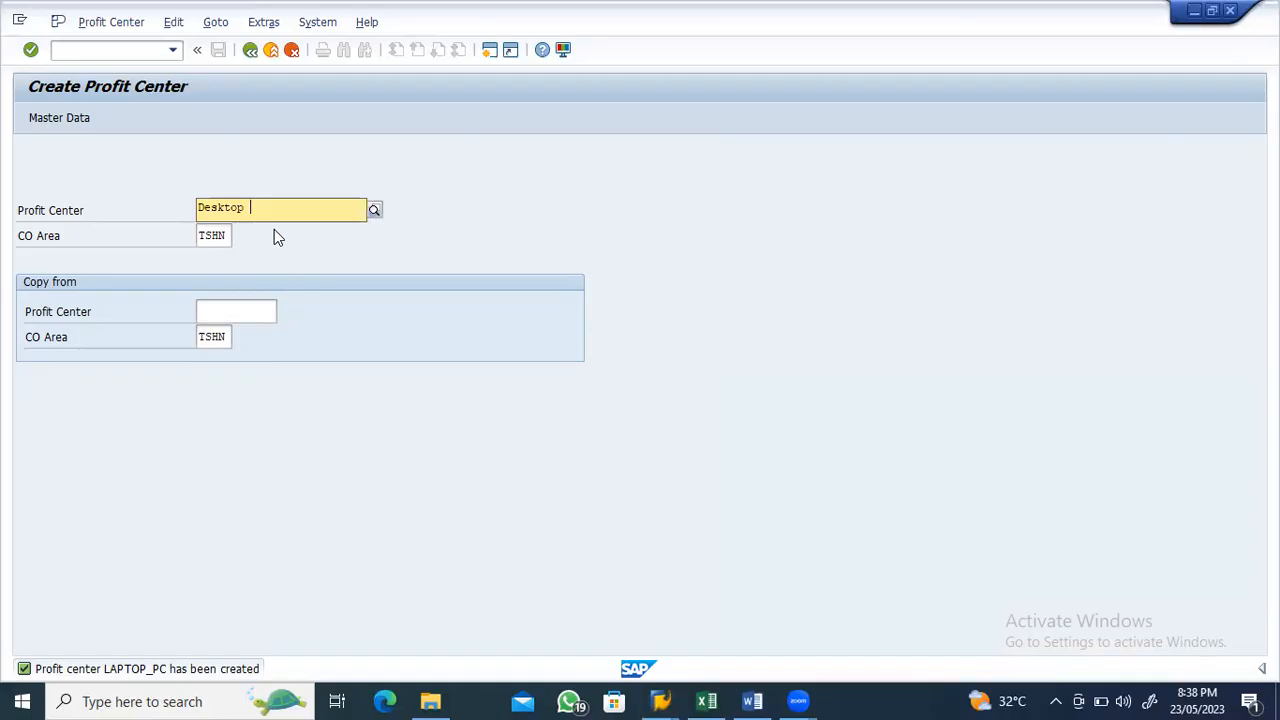
text(_pc)
key(Escape)
key(Return)
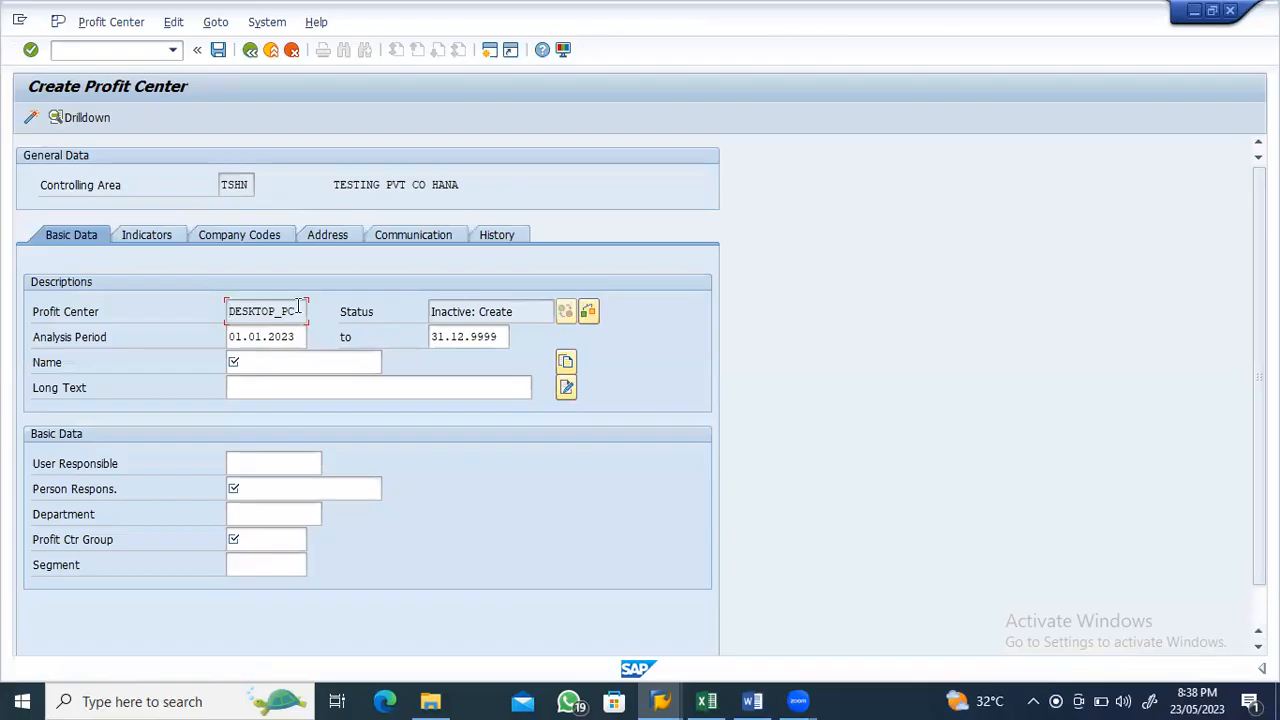
Enter DESKTOP_PC as the name of the profit center
drag(299, 308, 184, 306)
key(ctrl+c)
click(281, 364)
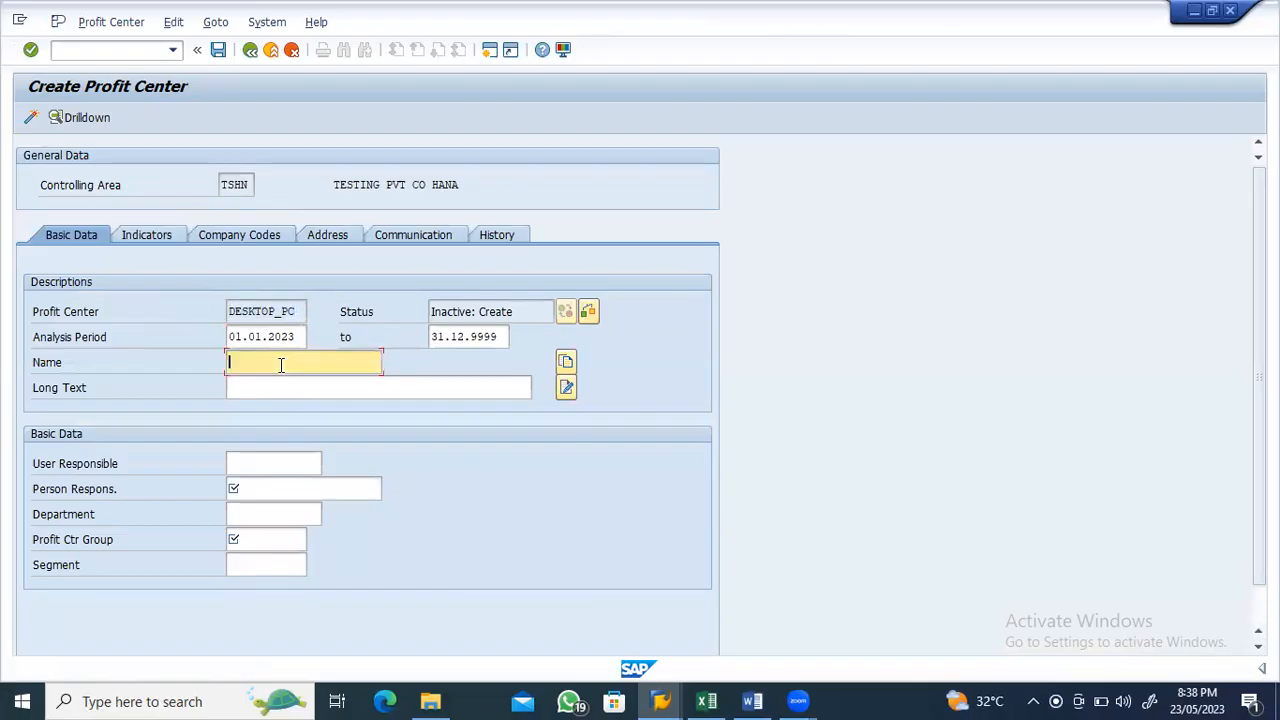
Fill in the responsible person's name and assign the DESKTOP_PC profit center to group PCTSHN
click(271, 487)
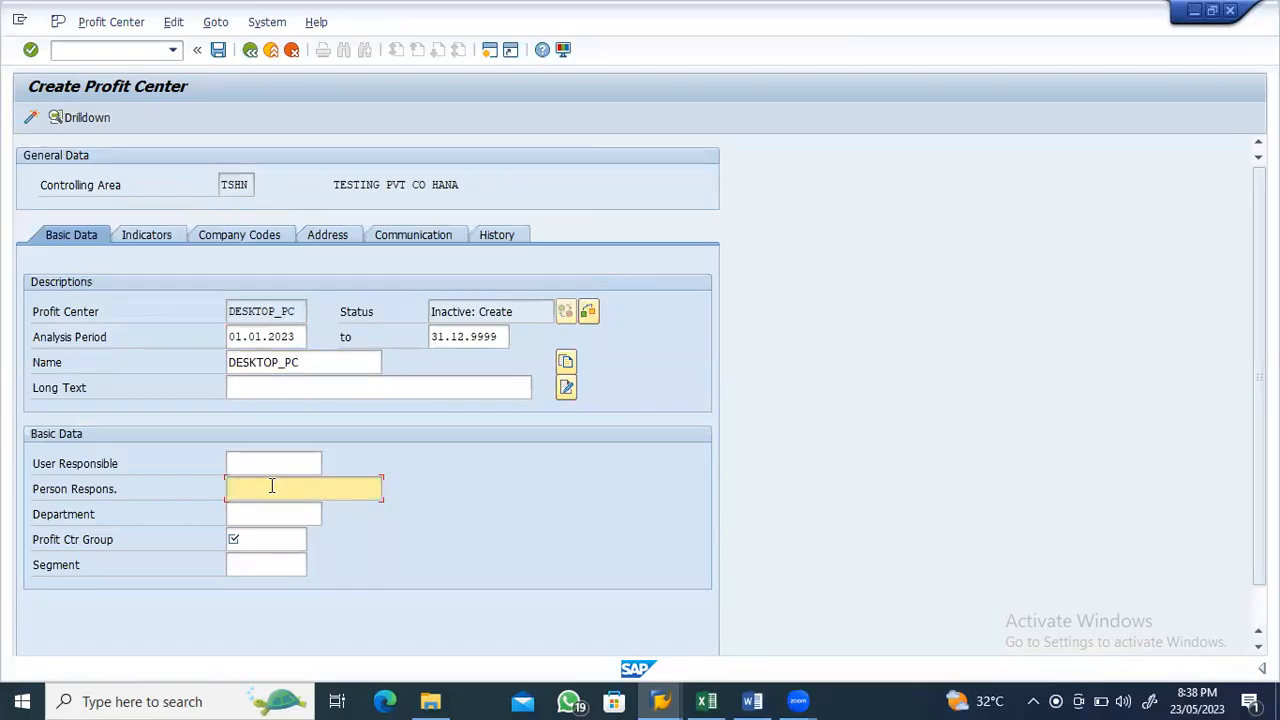
click(266, 506)
click(266, 540)
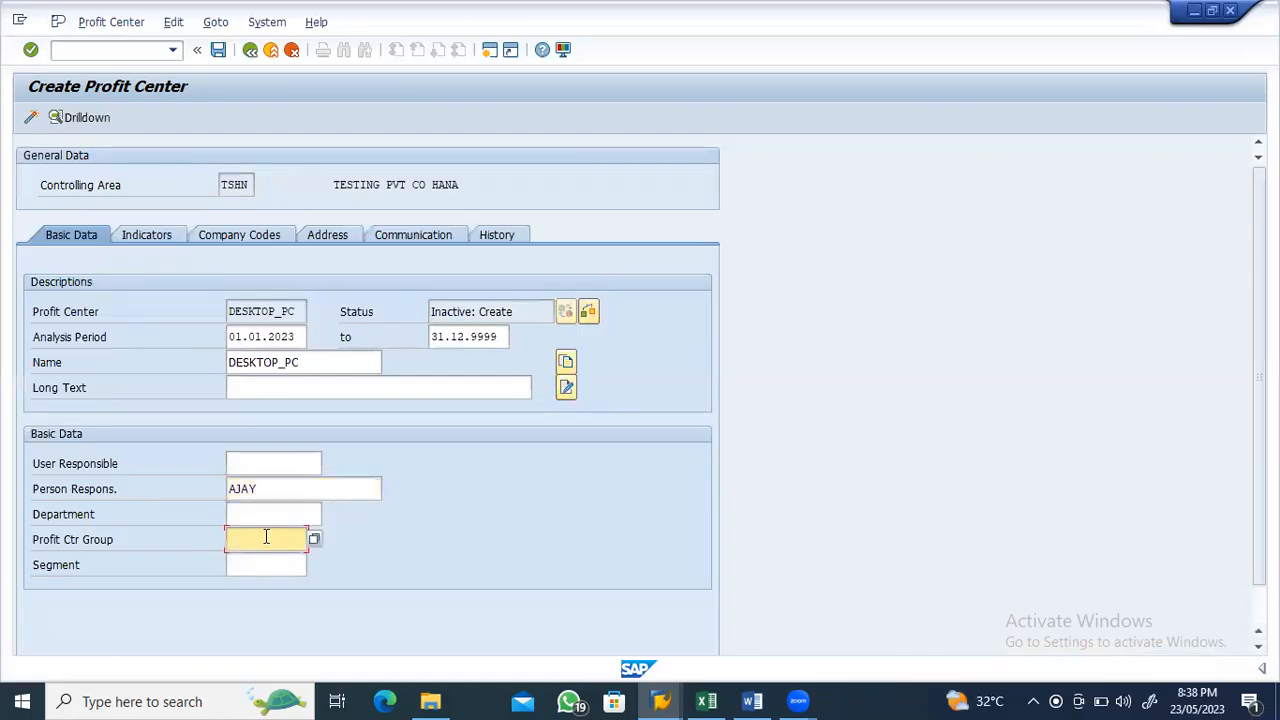
click(289, 559)
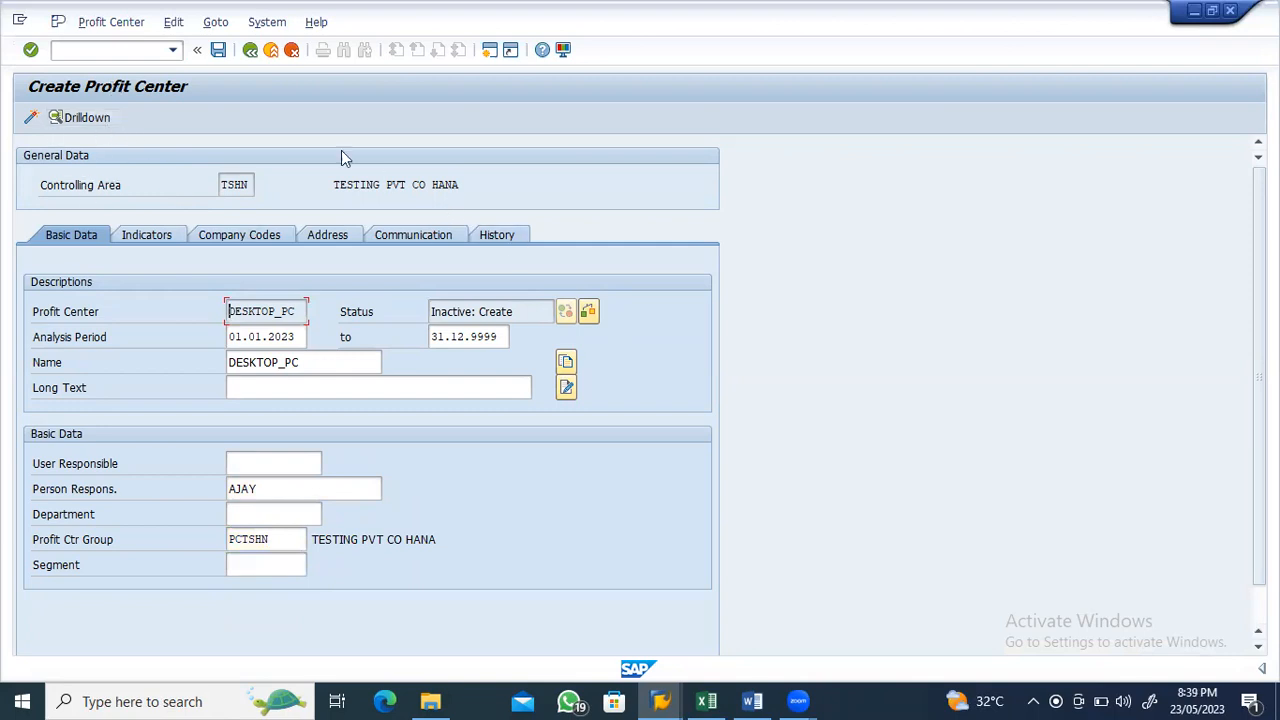
Save the DESKTOP_PC profit center, acknowledge the information dialog, and activate it
key(ctrl+s)
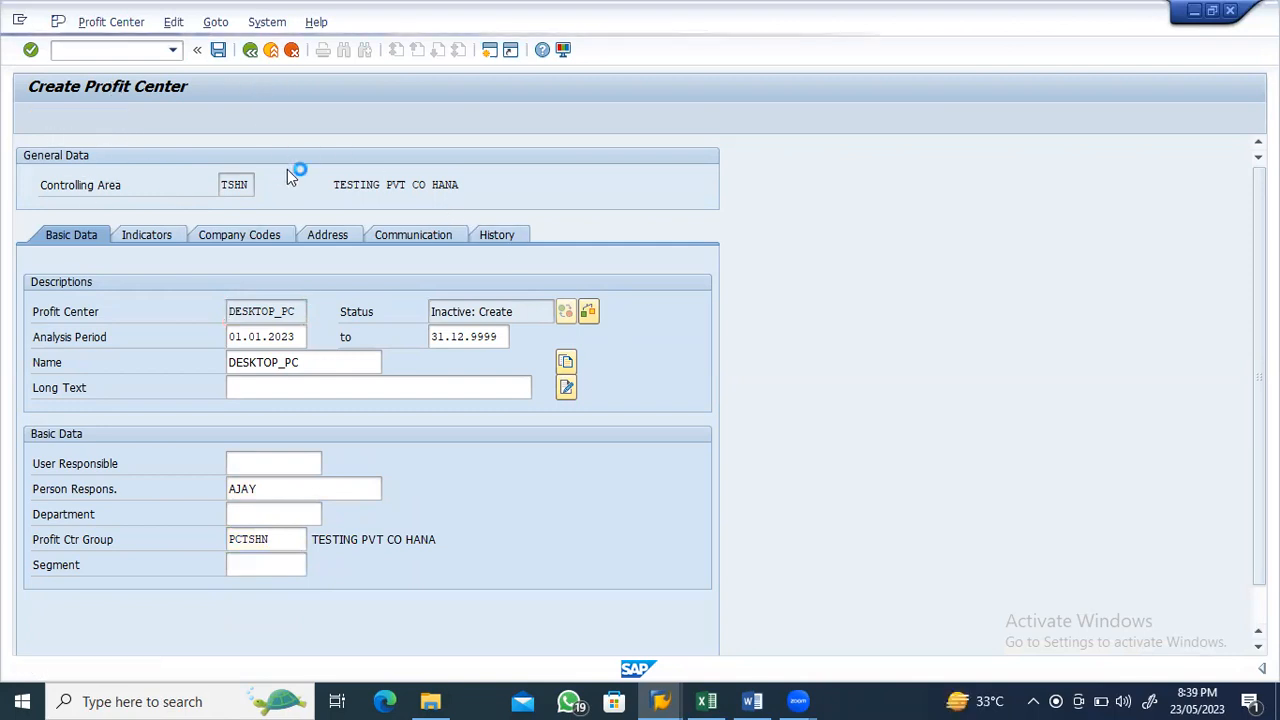
click(507, 627)
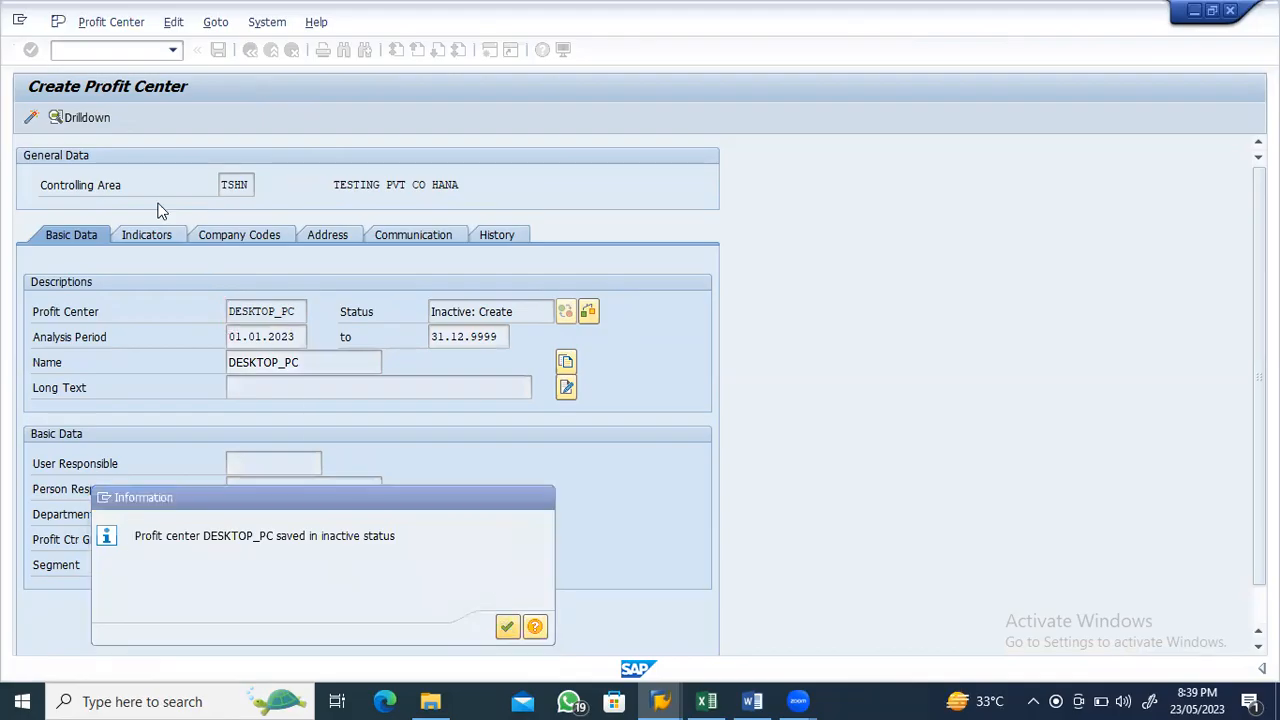
click(31, 119)
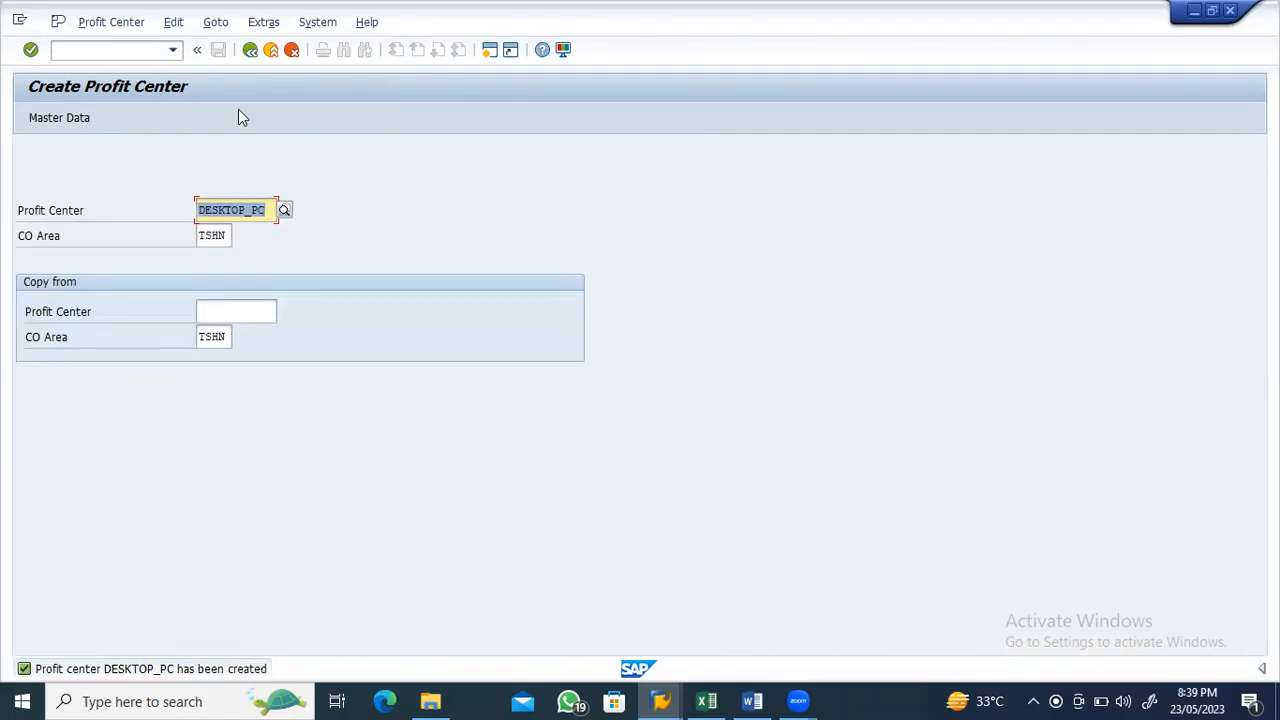
Review the created profit centers in the profit center search help and in the profit center standard hierarchy KCH5N
click(285, 210)
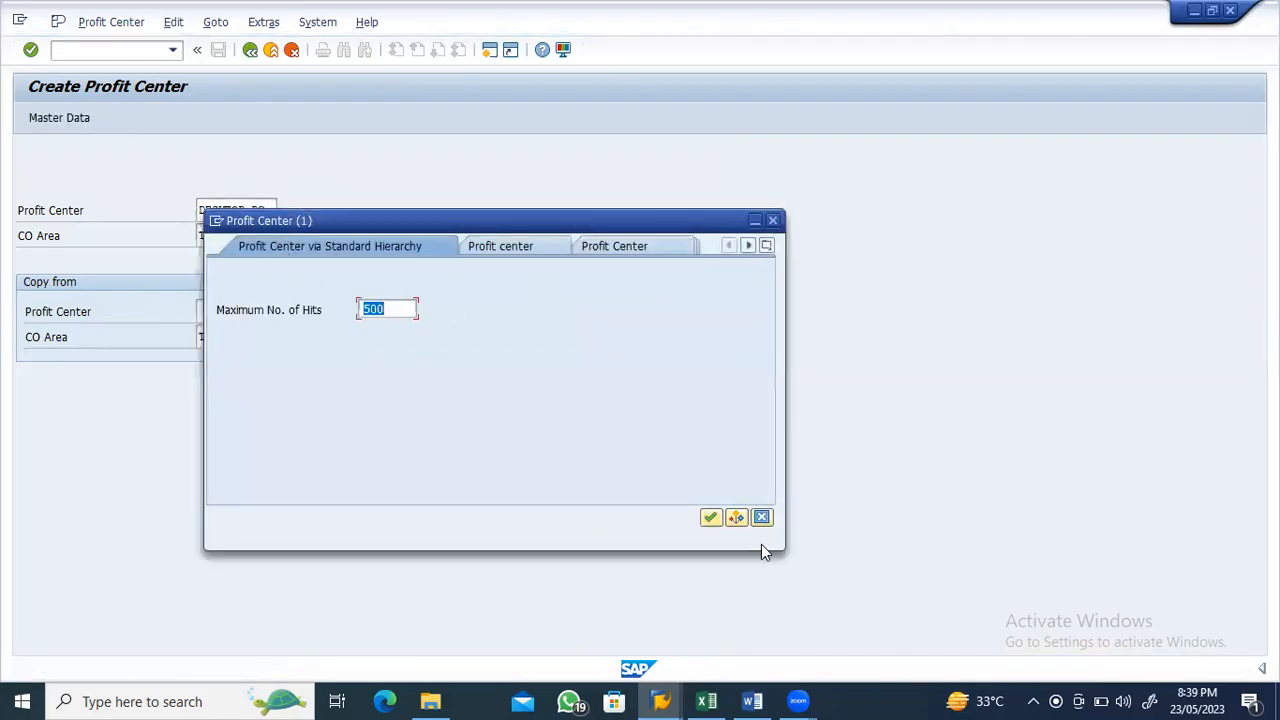
click(710, 518)
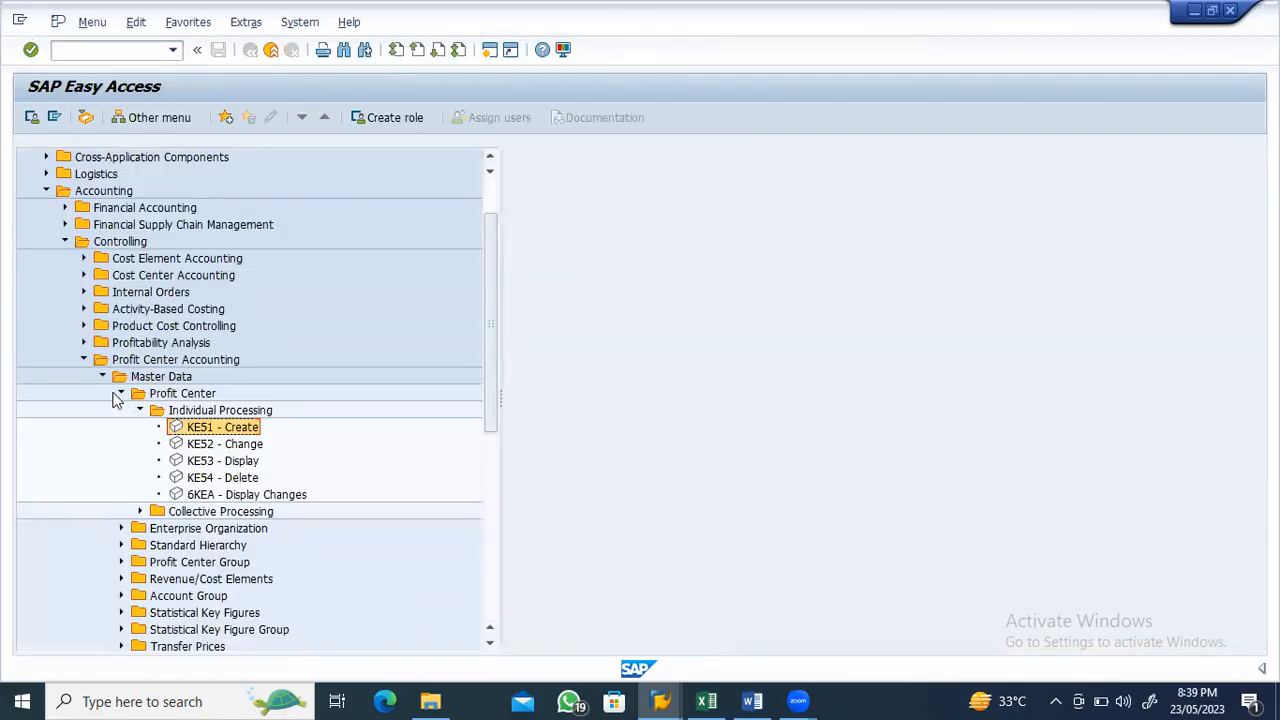
click(119, 394)
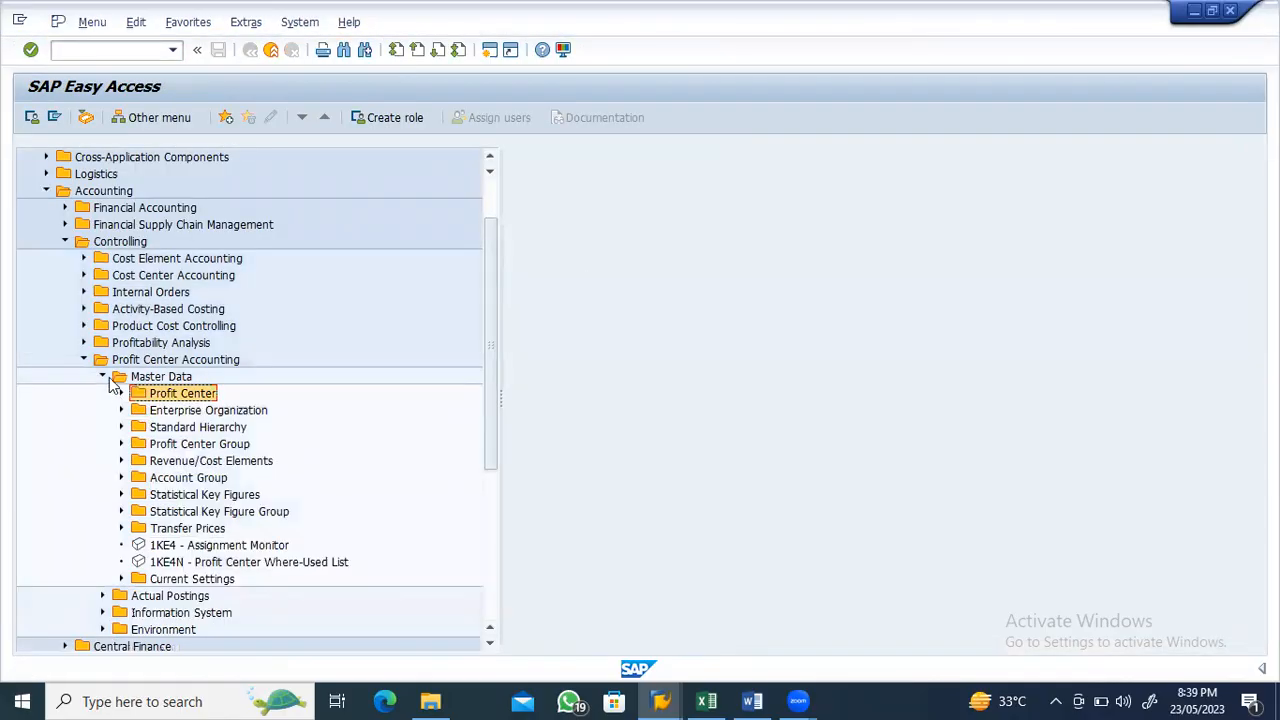
click(121, 427)
double_click(183, 462)
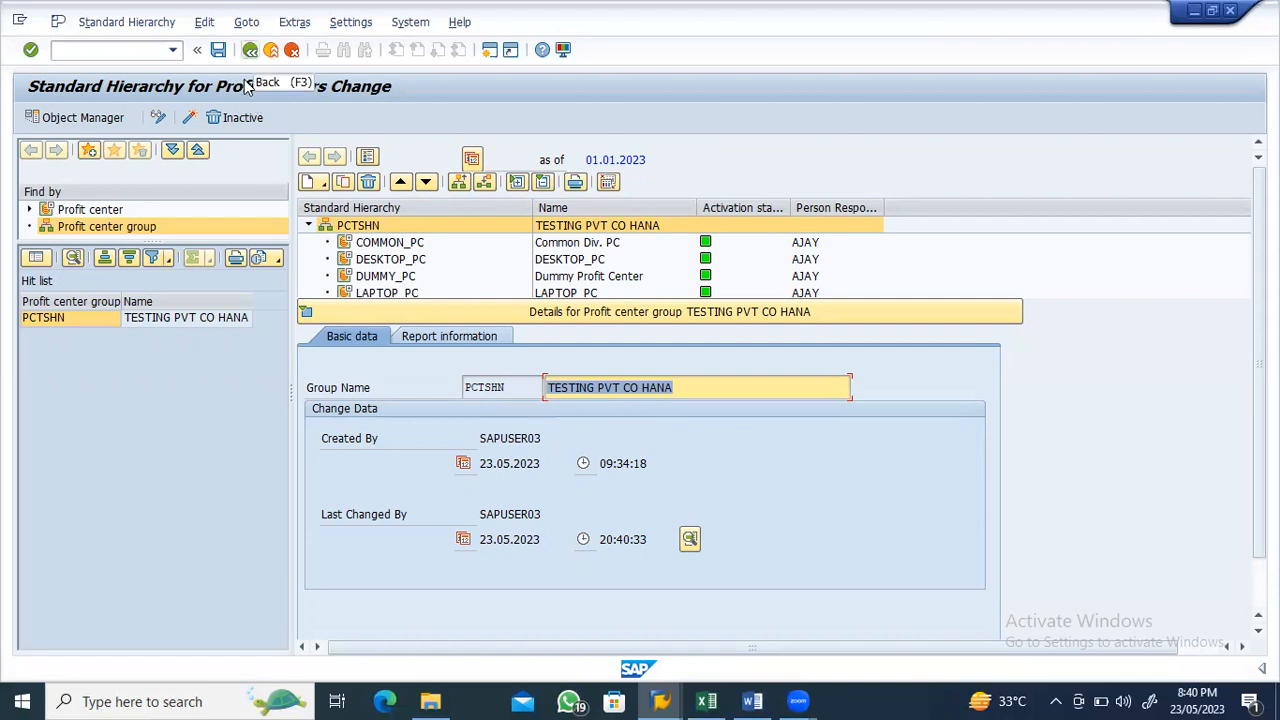
key(F3)
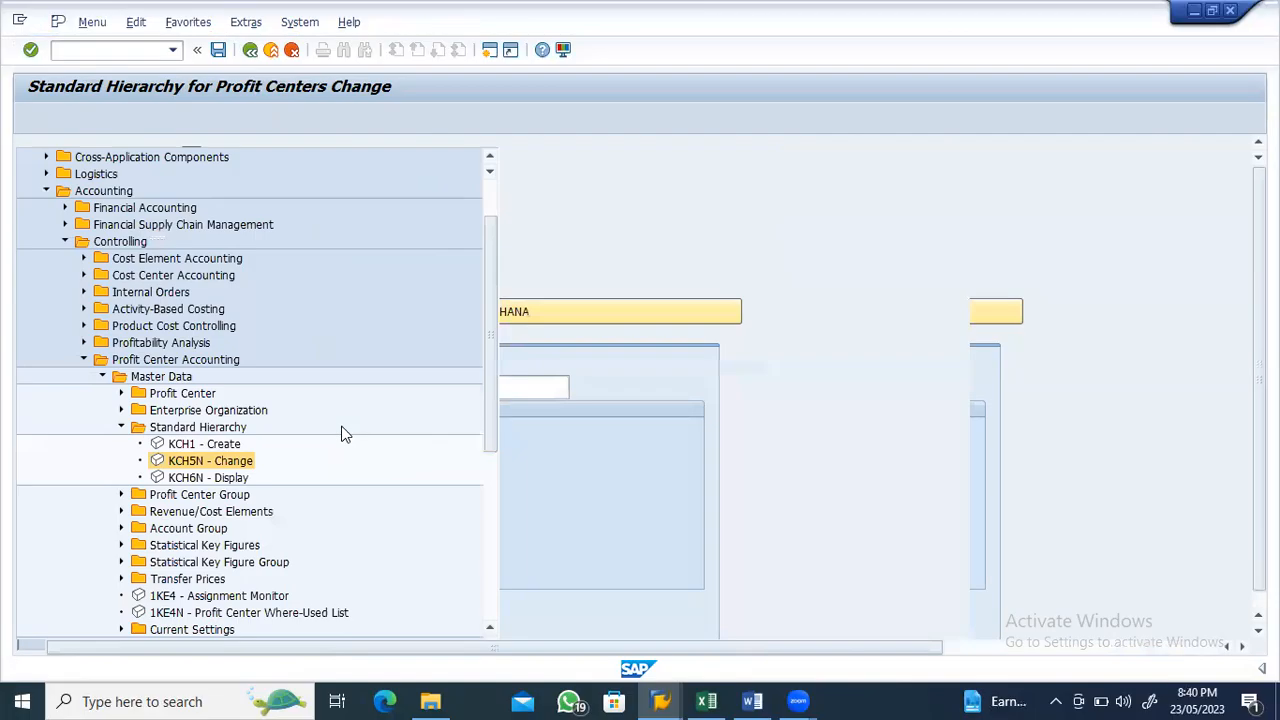
Leave the Profit Center Accounting branch and open the cost center standard hierarchy for changes with OKEON
click(121, 427)
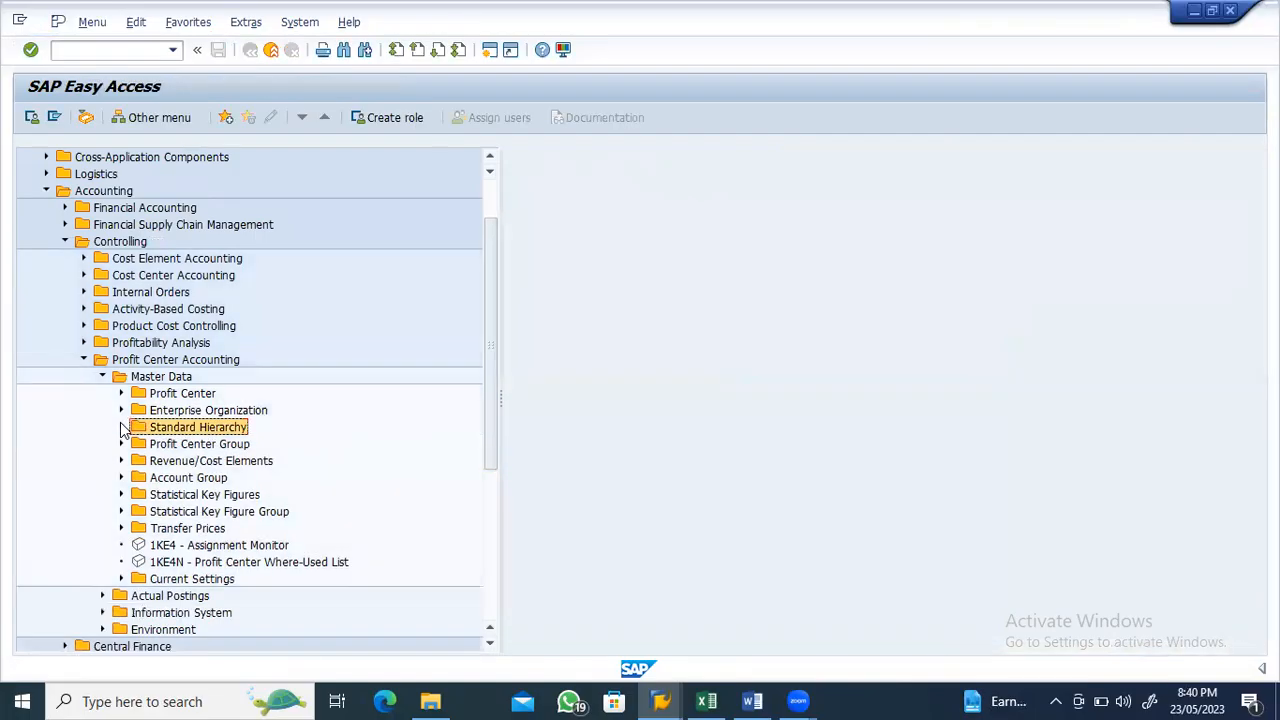
click(102, 376)
click(84, 359)
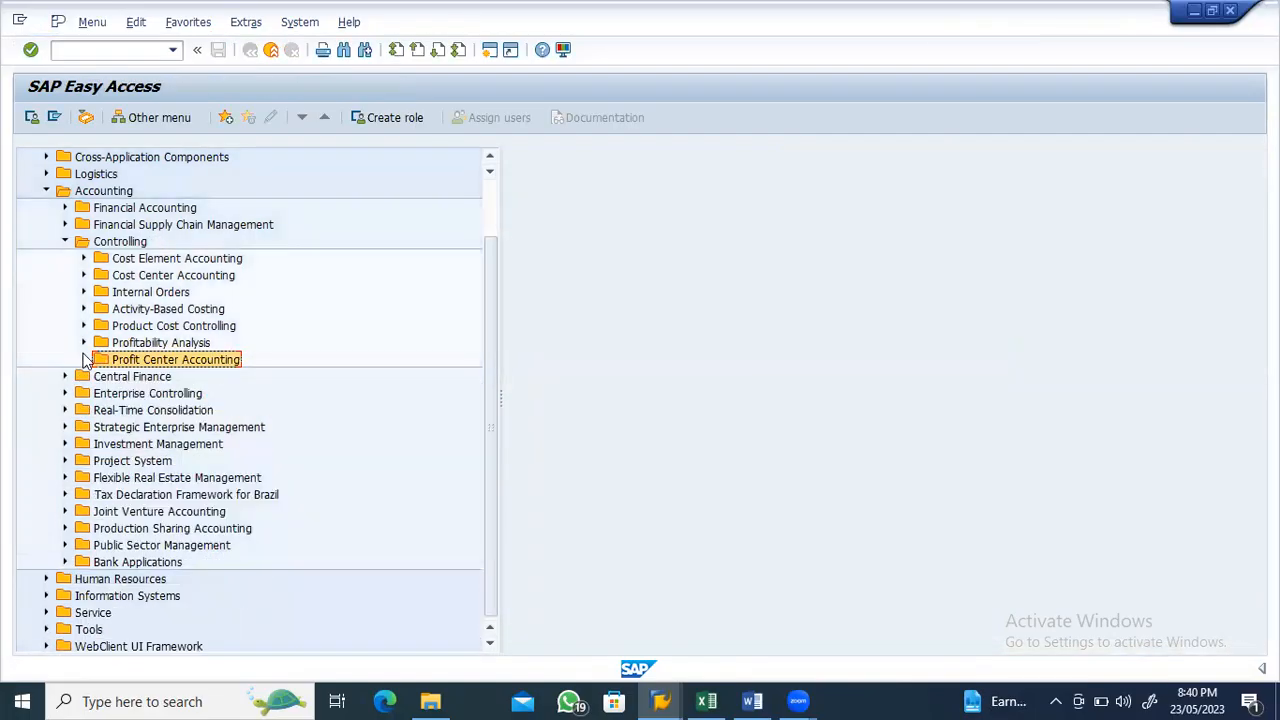
click(84, 276)
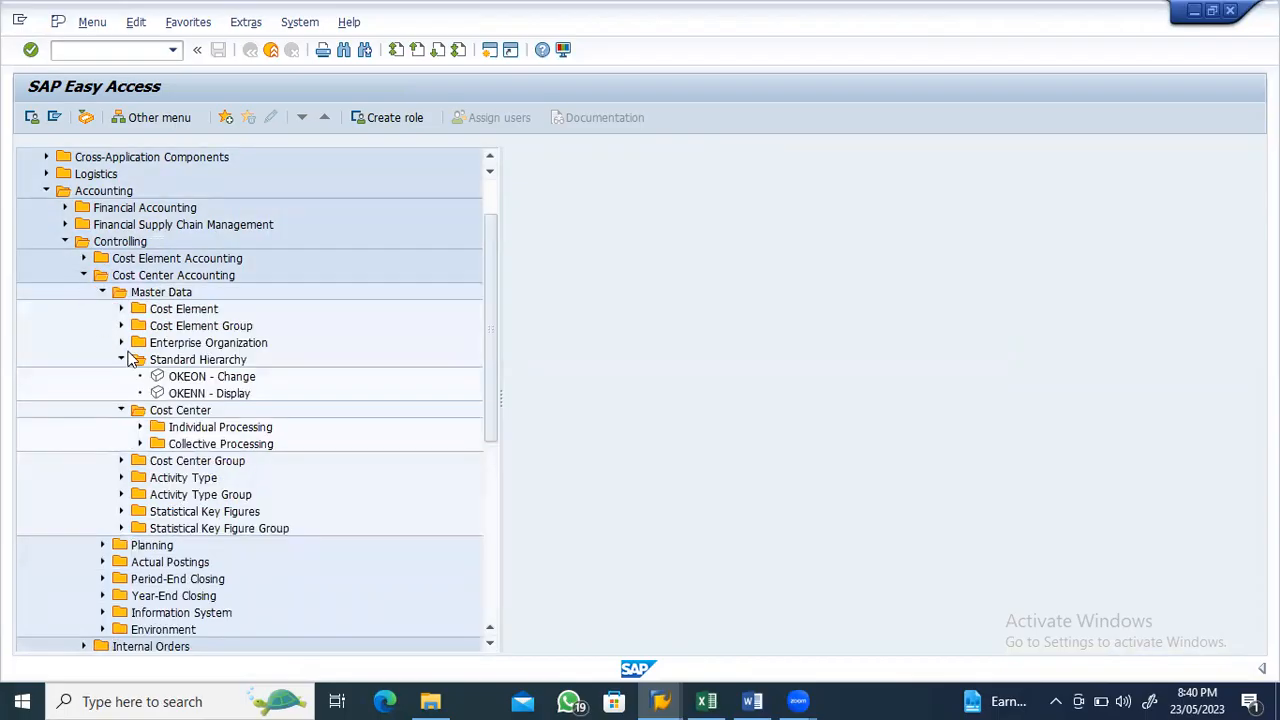
double_click(196, 378)
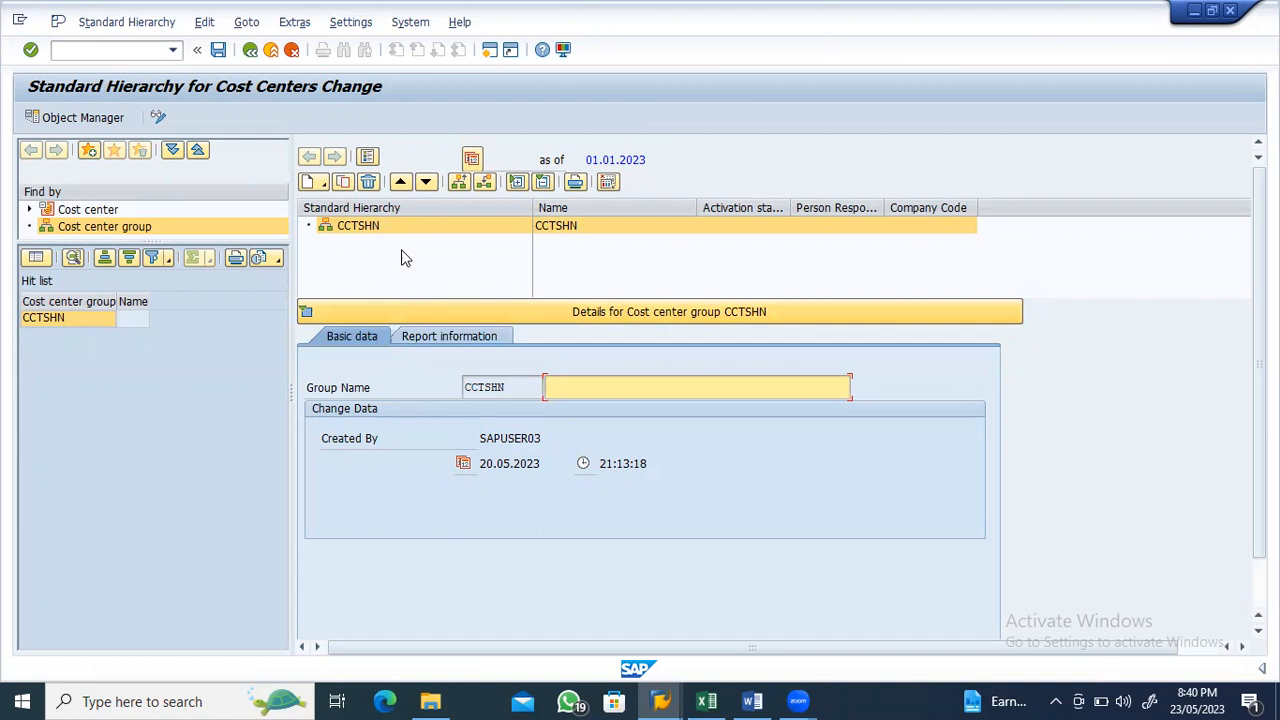
Create a lower-level group under cost center group CCTSHN with the description Common Division, copied from the Word document
right_click(343, 231)
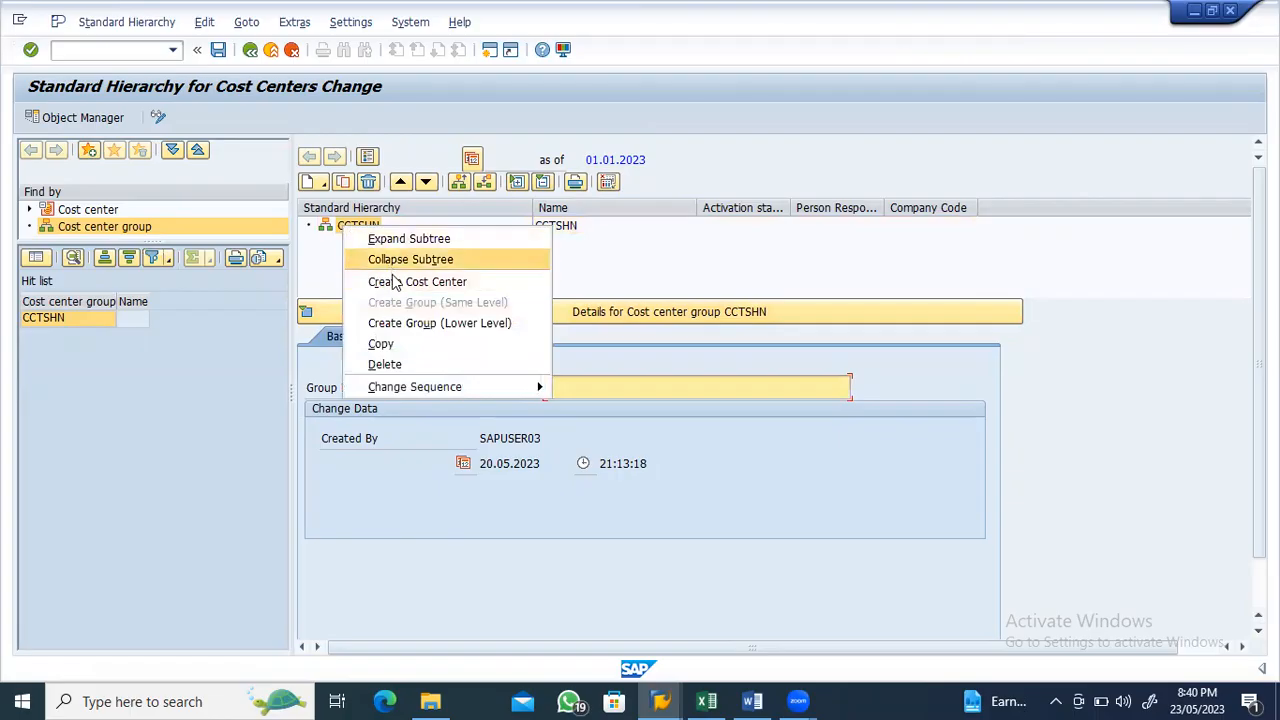
click(398, 324)
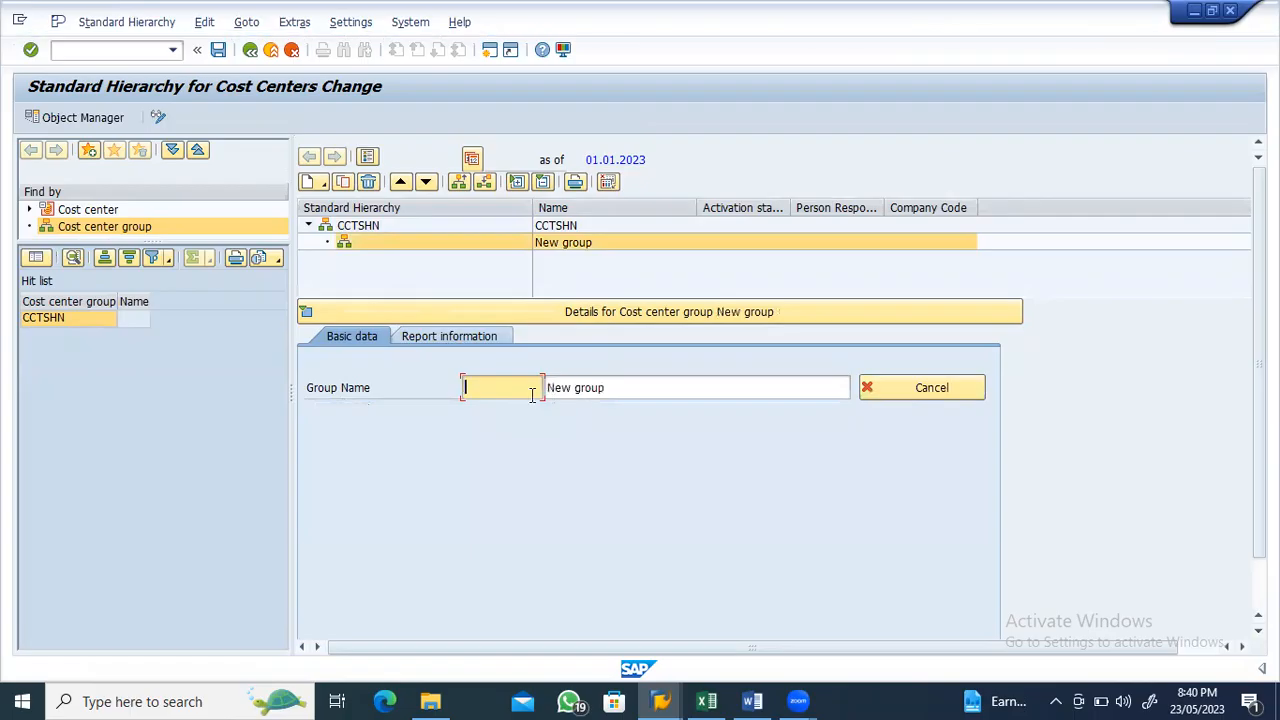
key(alt+Tab)
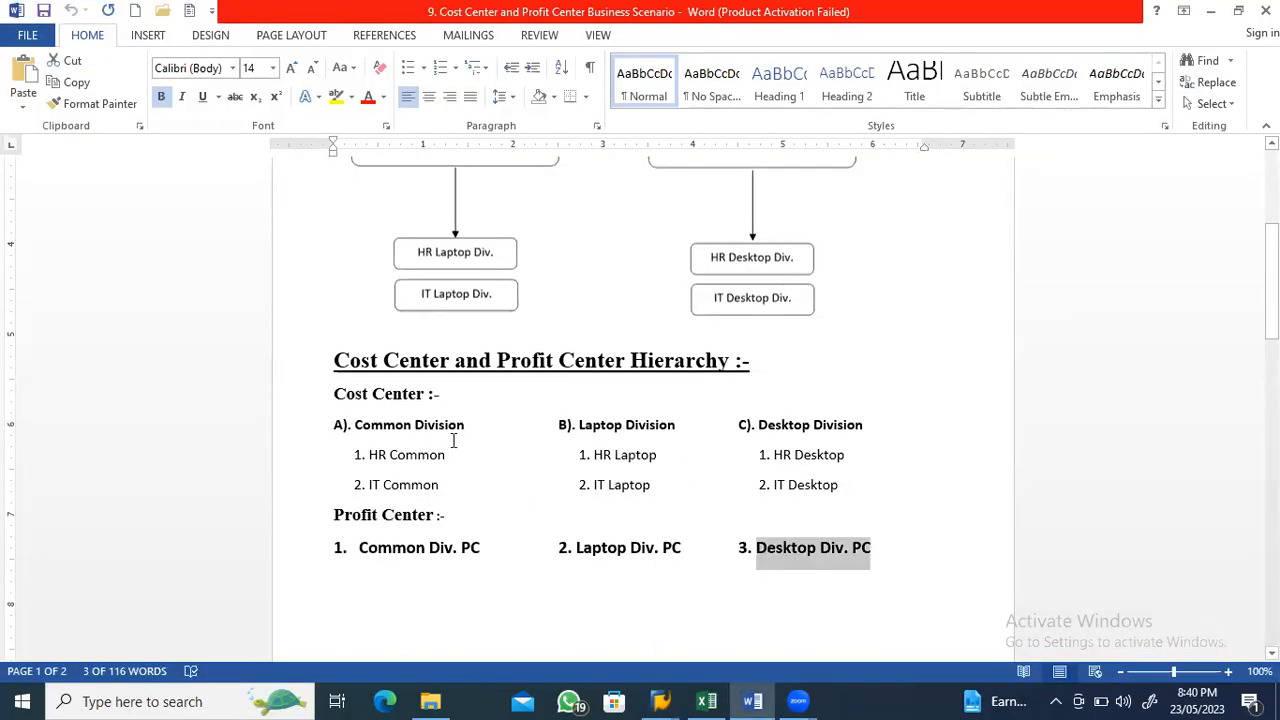
drag(468, 425, 376, 424)
key(ctrl+c)
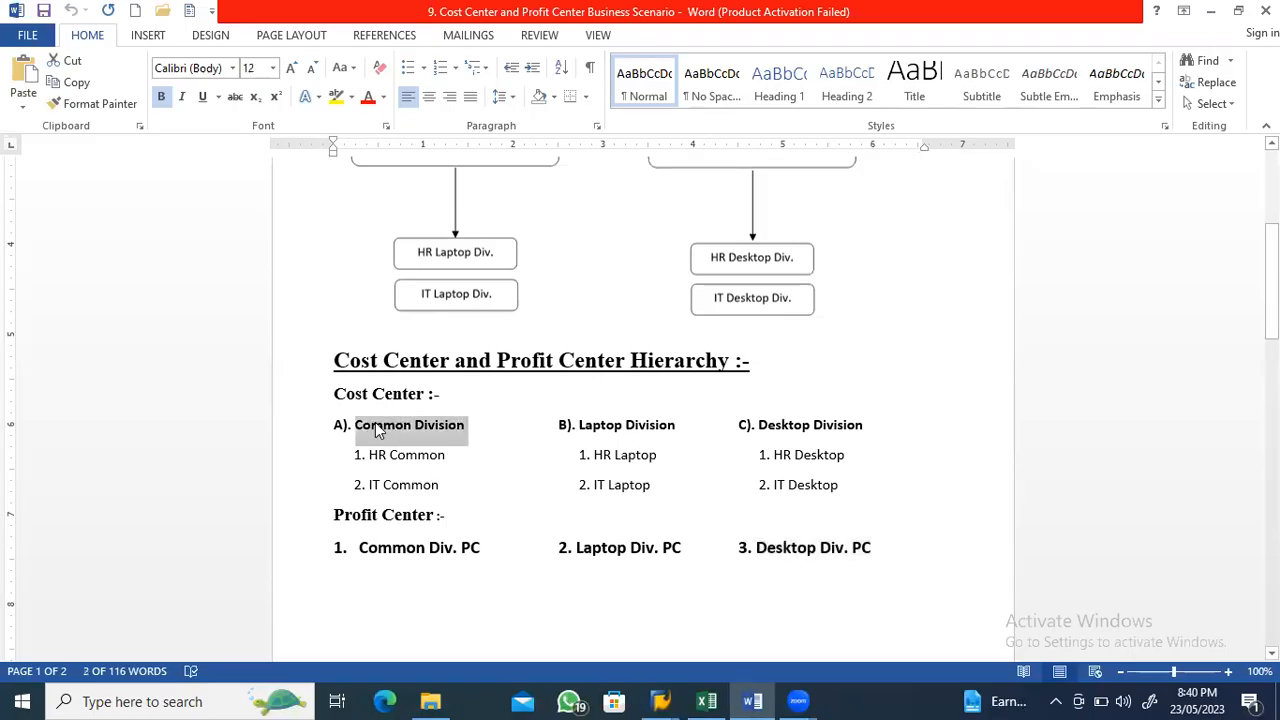
key(alt+Tab)
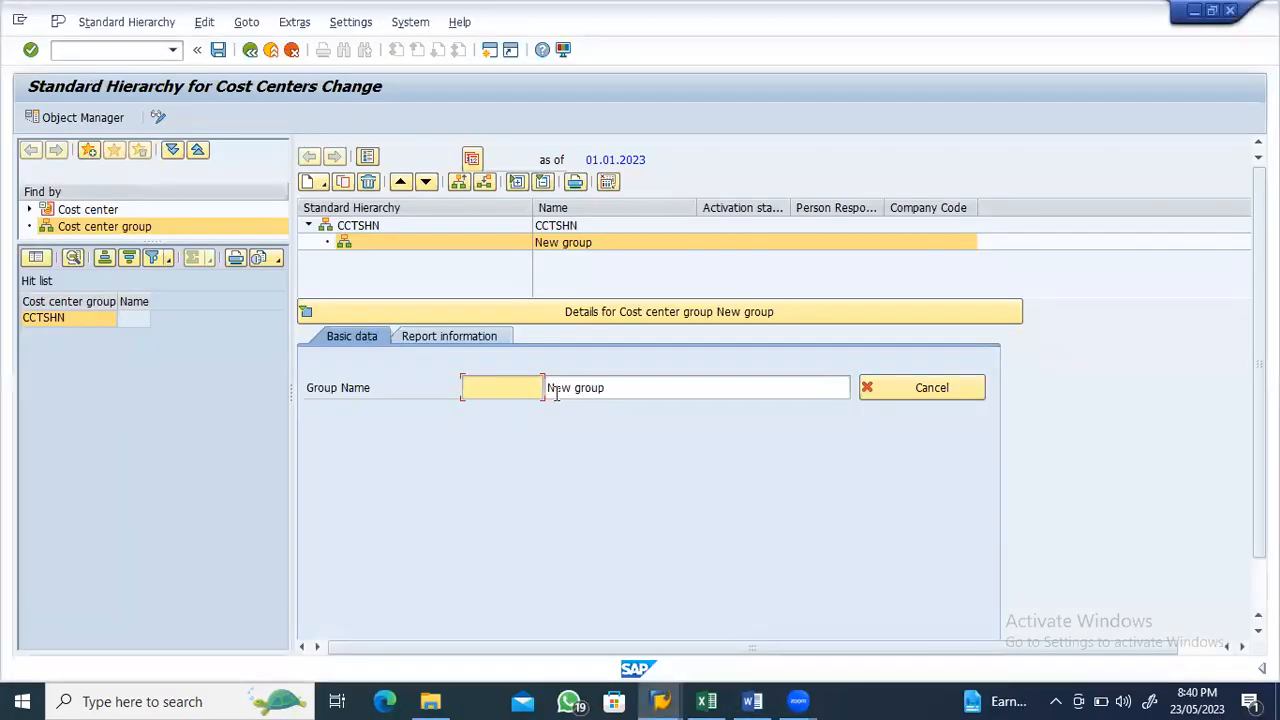
key(ctrl+v)
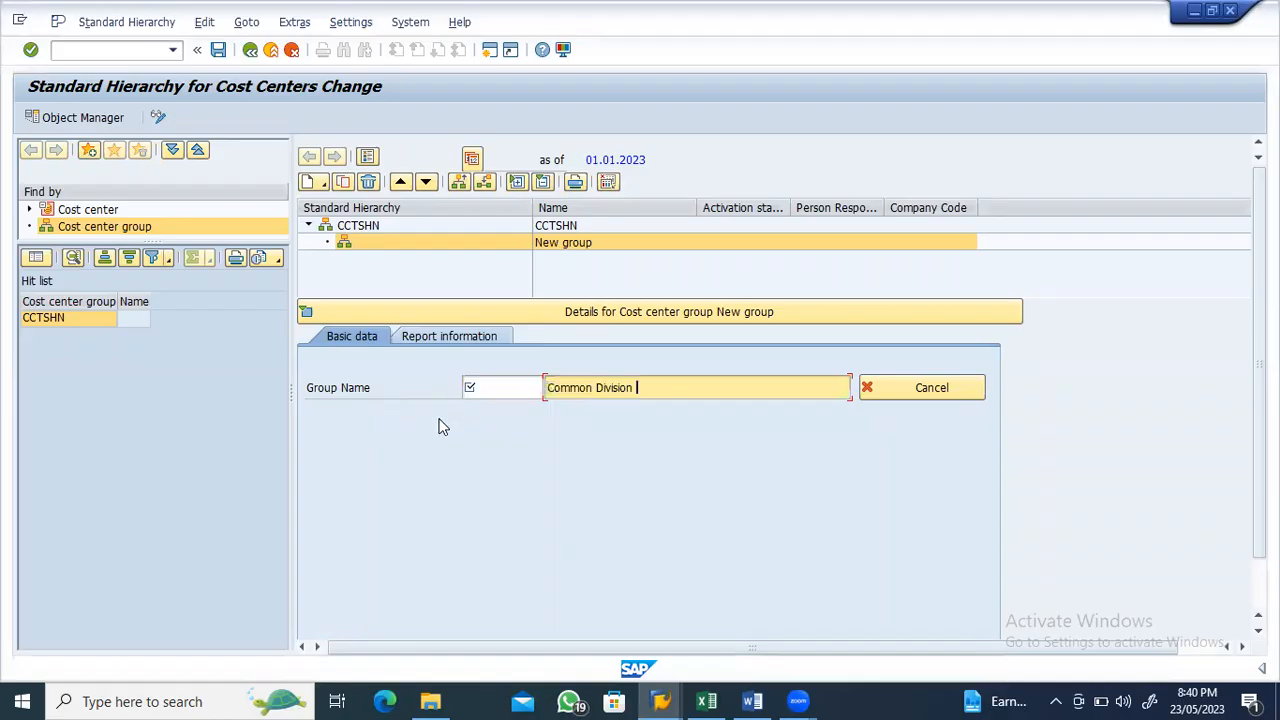
Try to give the new cost center group the name Common Div and acknowledge the information dialog
click(470, 392)
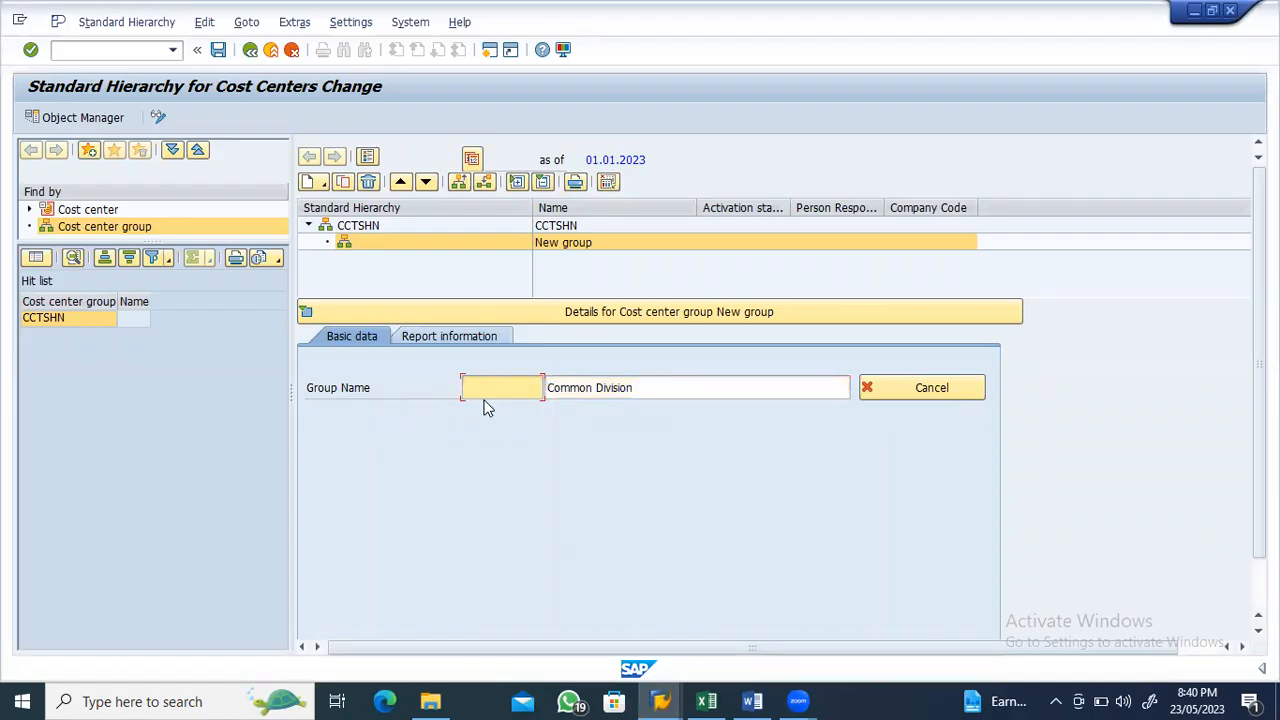
text(Common Div)
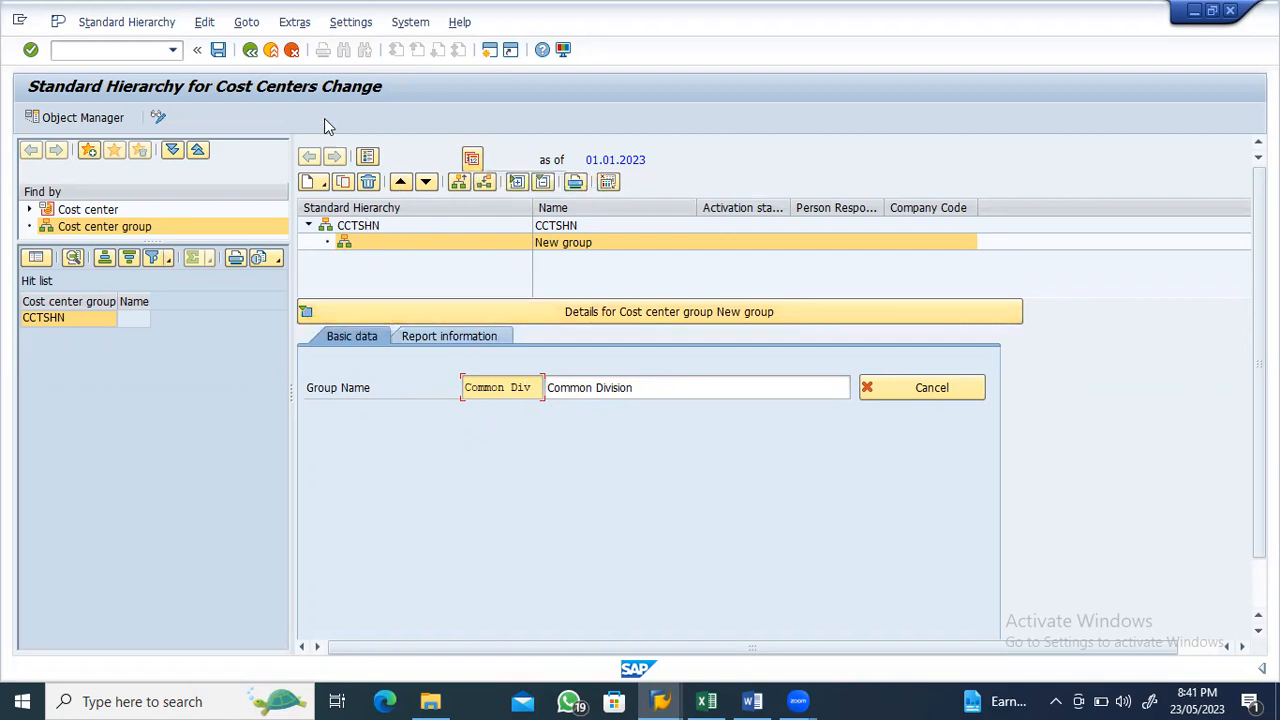
key(Return)
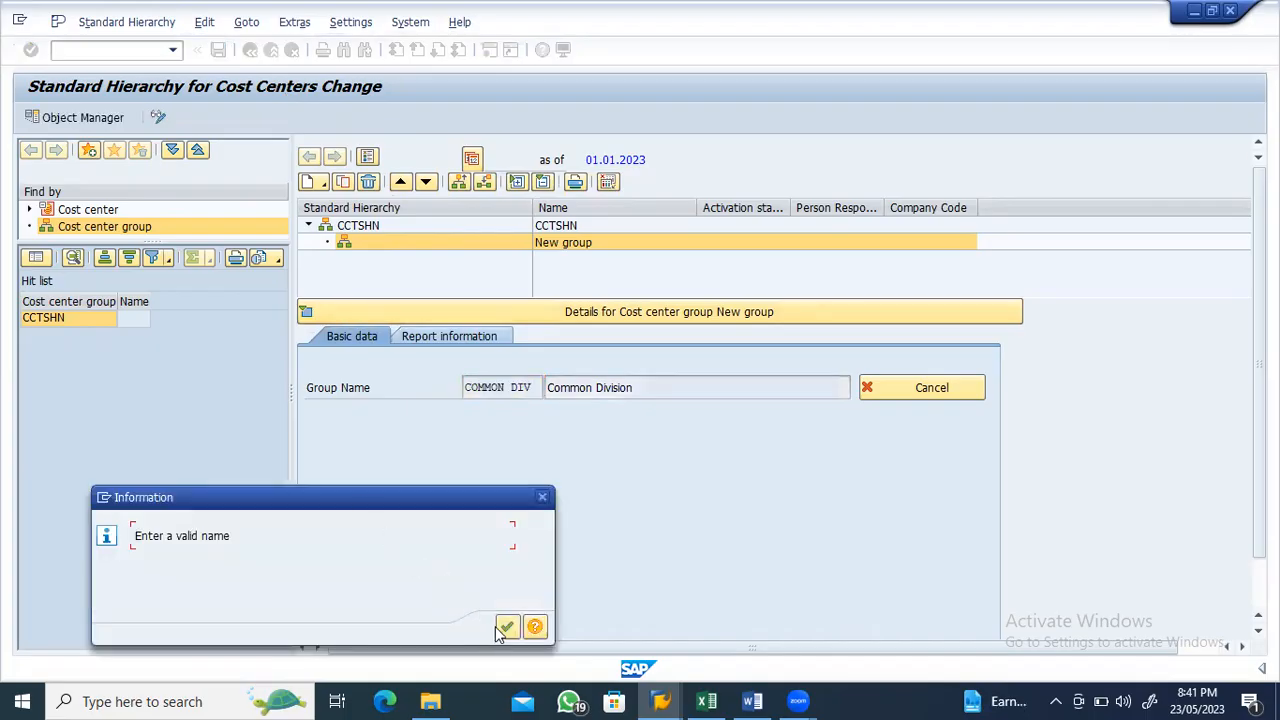
click(507, 630)
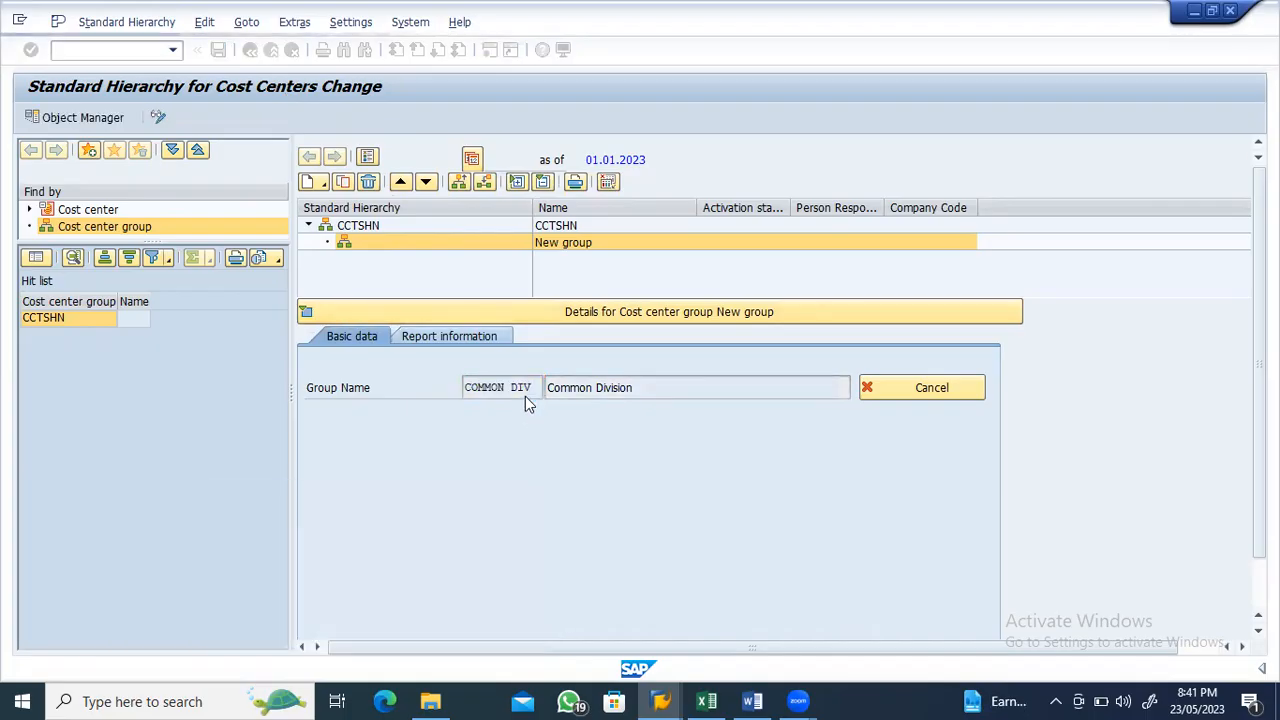
Shorten the name of the new cost center group to COMMON
click(534, 388)
key(BackSpace)
key(BackSpace)
key(BackSpace)
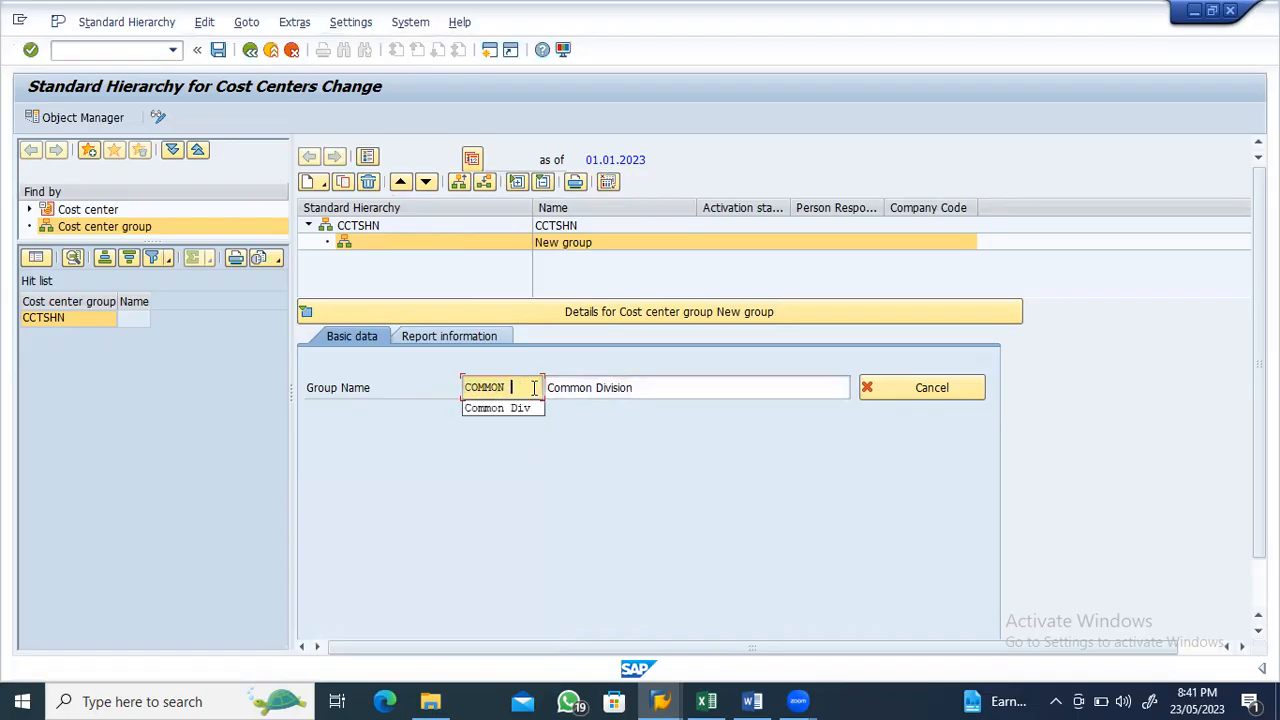
key(Return)
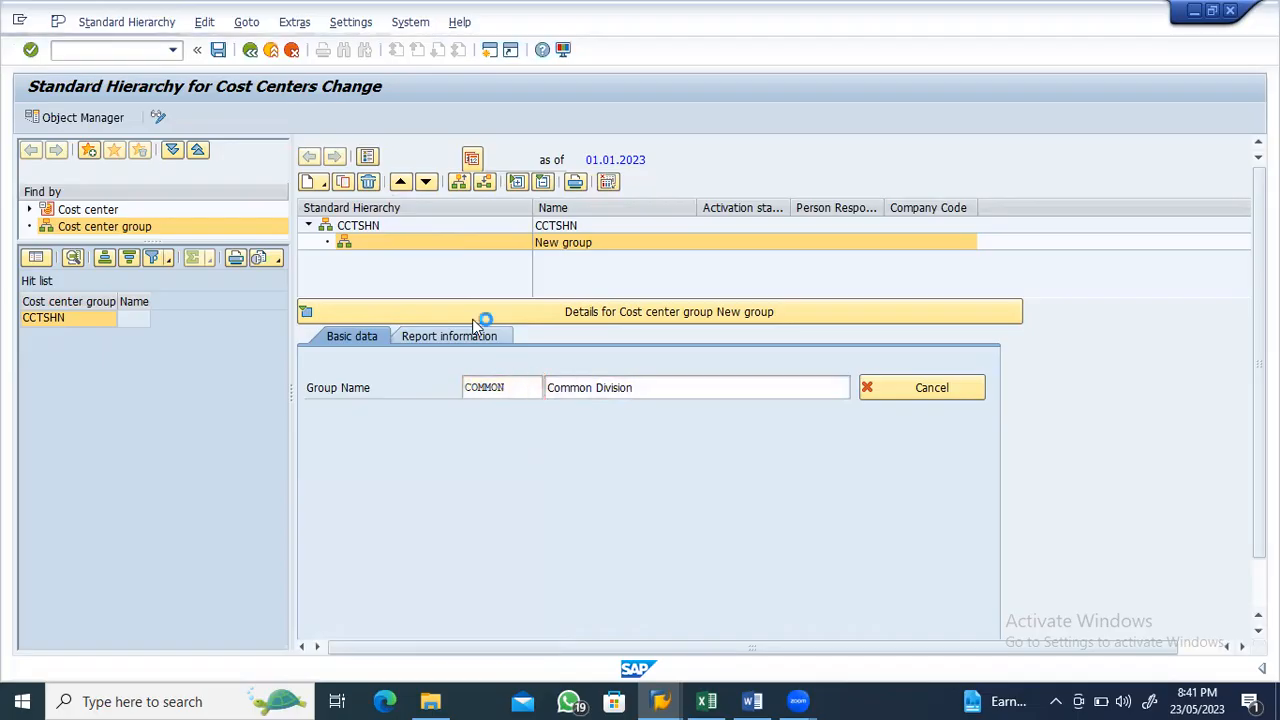
Create a lower-level group named Laptop under cost center group CCTSHN with the description Laptop division
click(431, 241)
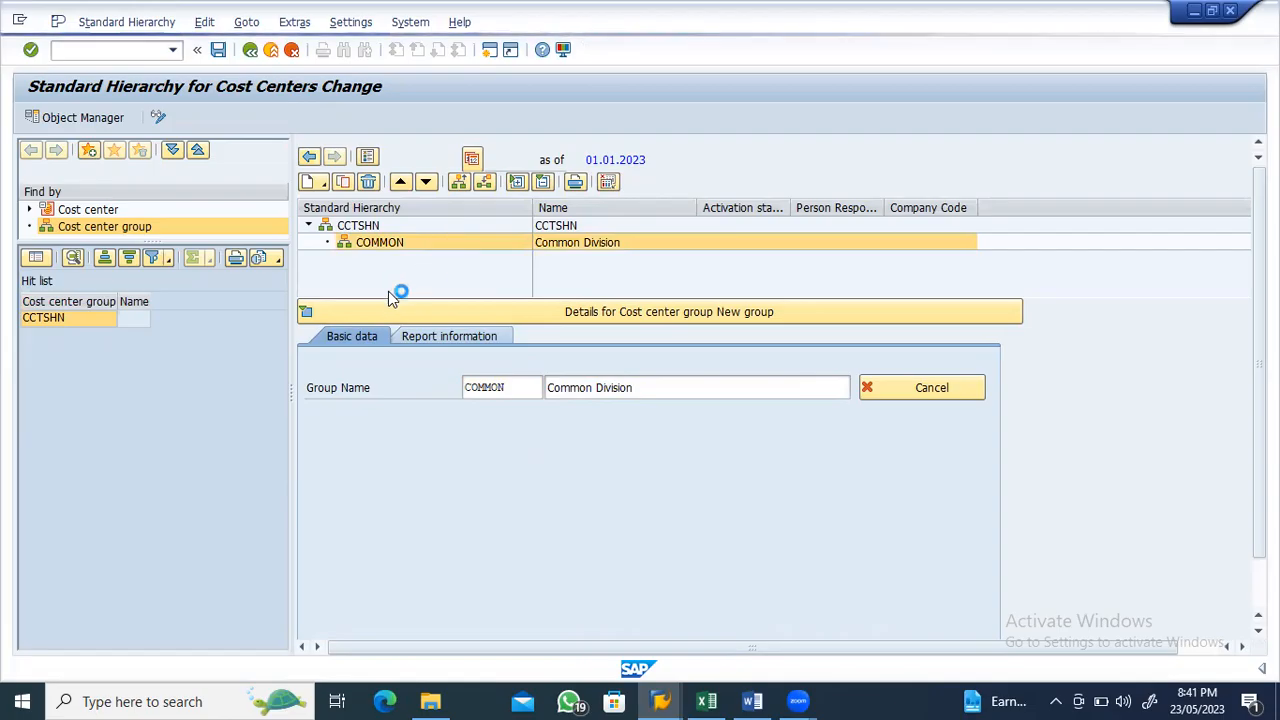
click(330, 226)
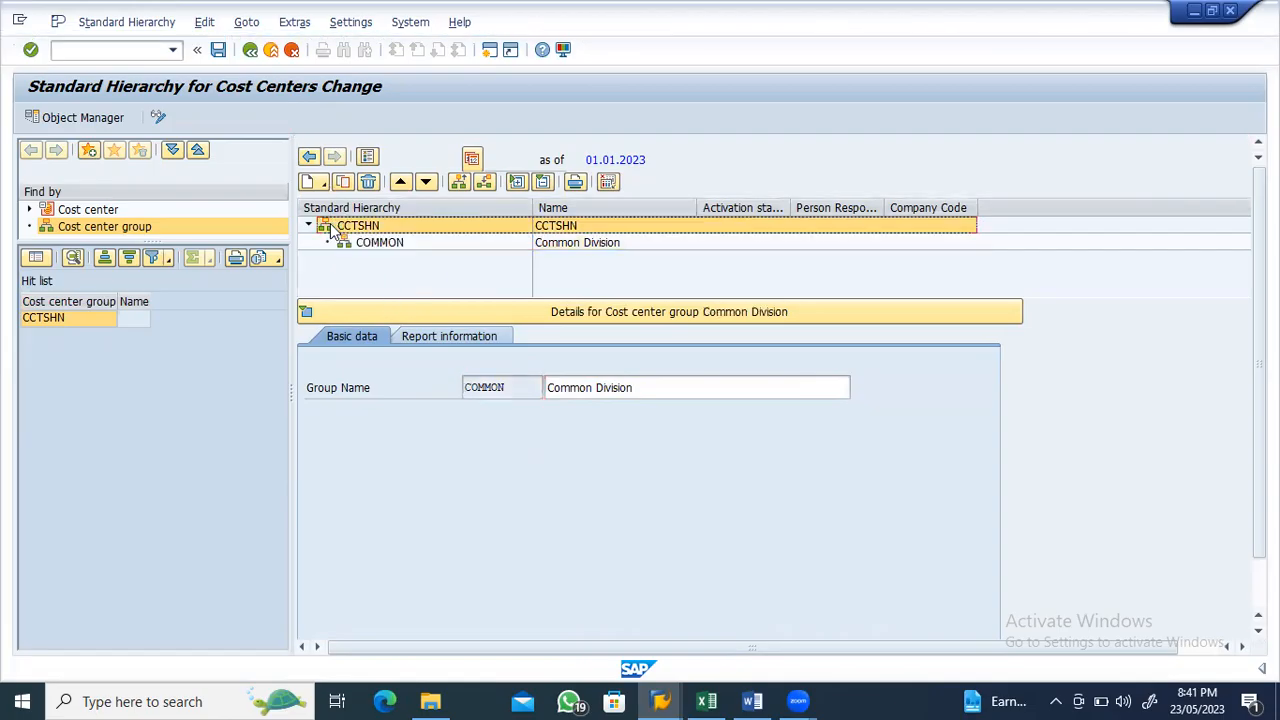
right_click(330, 228)
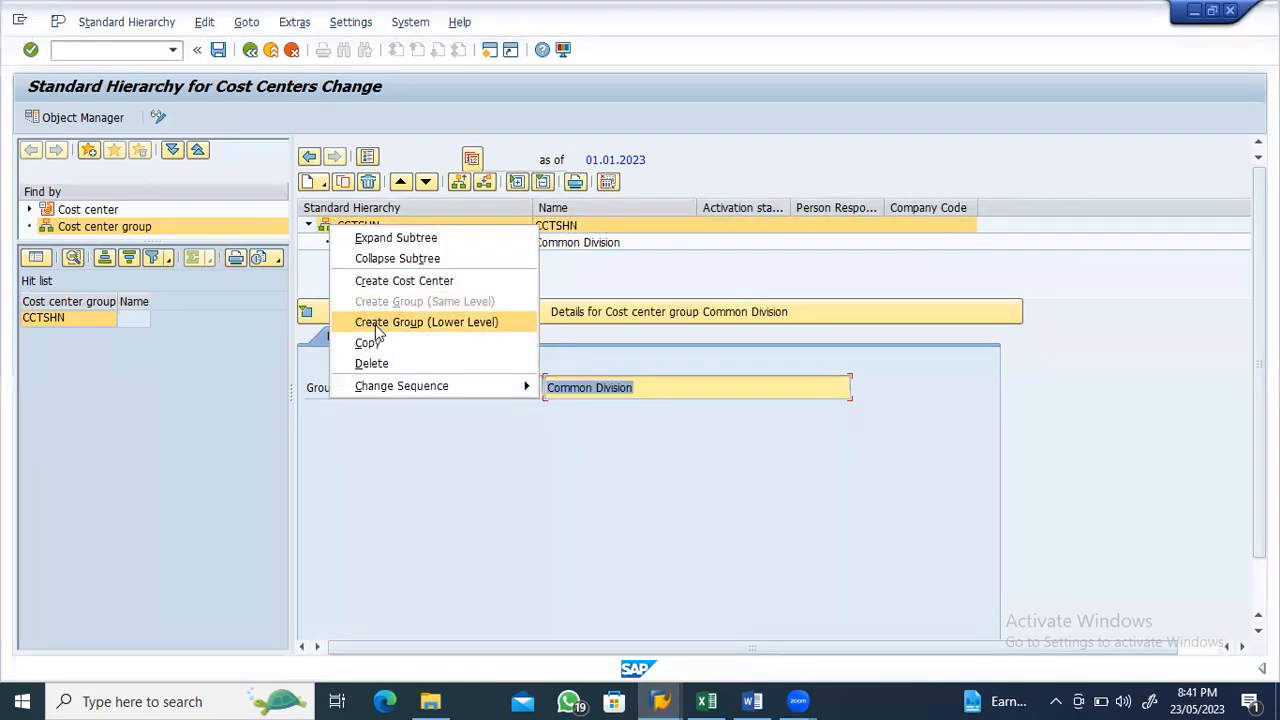
click(376, 324)
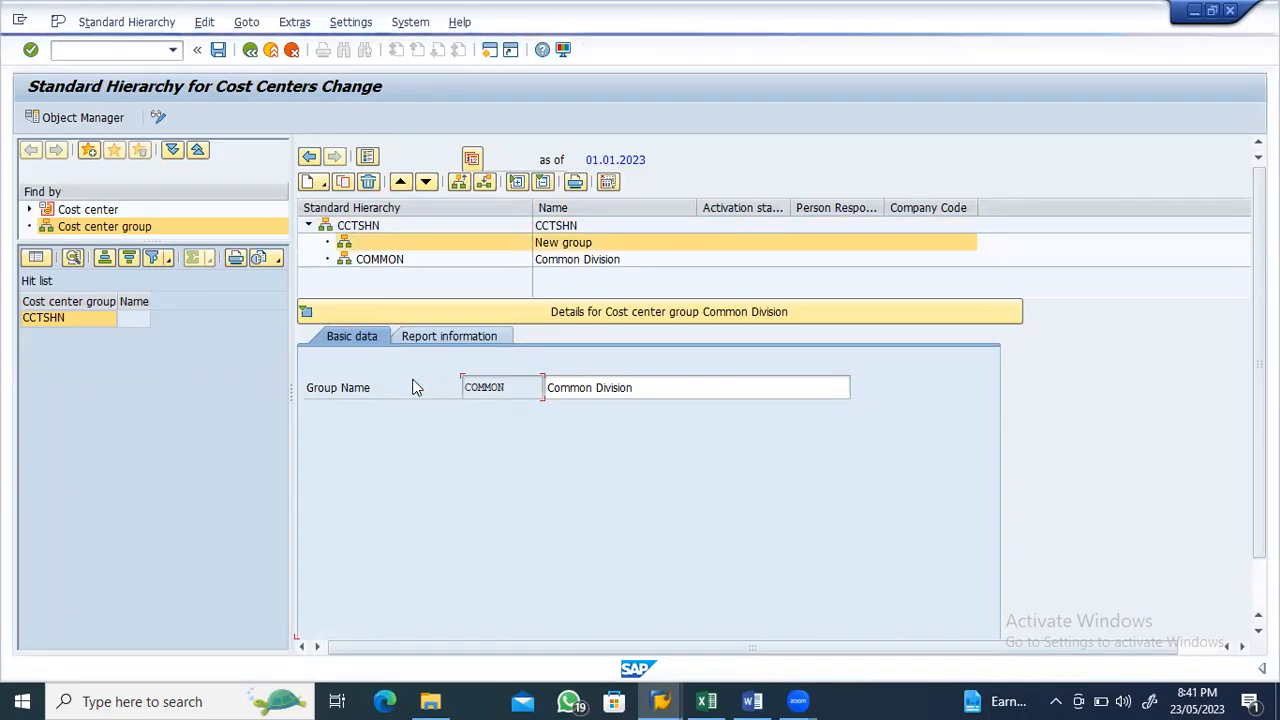
key(alt+Tab)
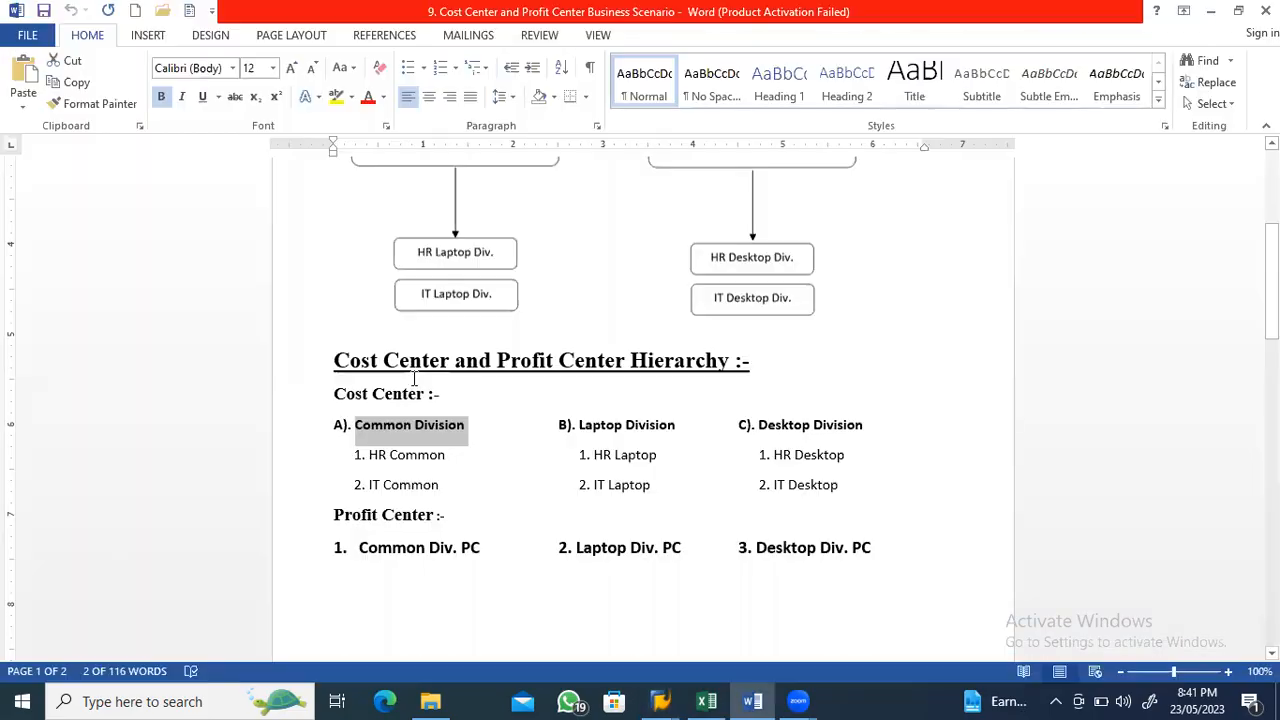
key(alt+Tab)
click(508, 396)
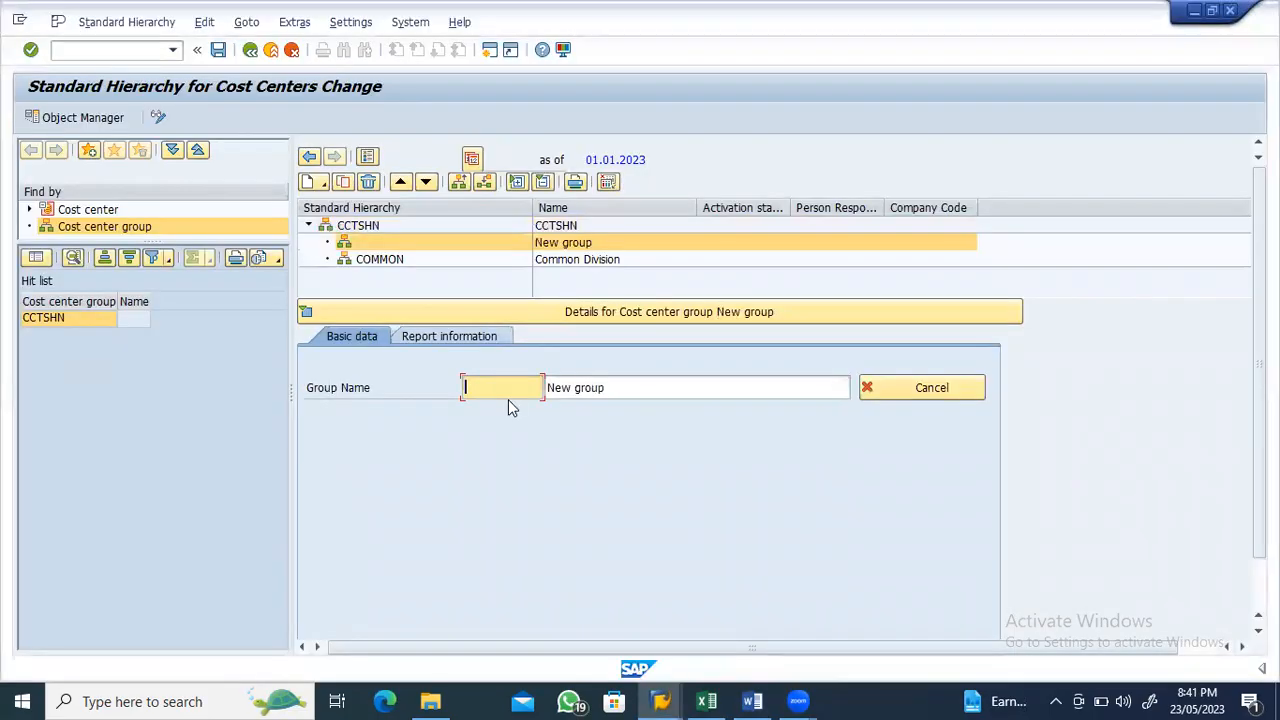
text(1)
text(aptop)
drag(622, 387, 515, 387)
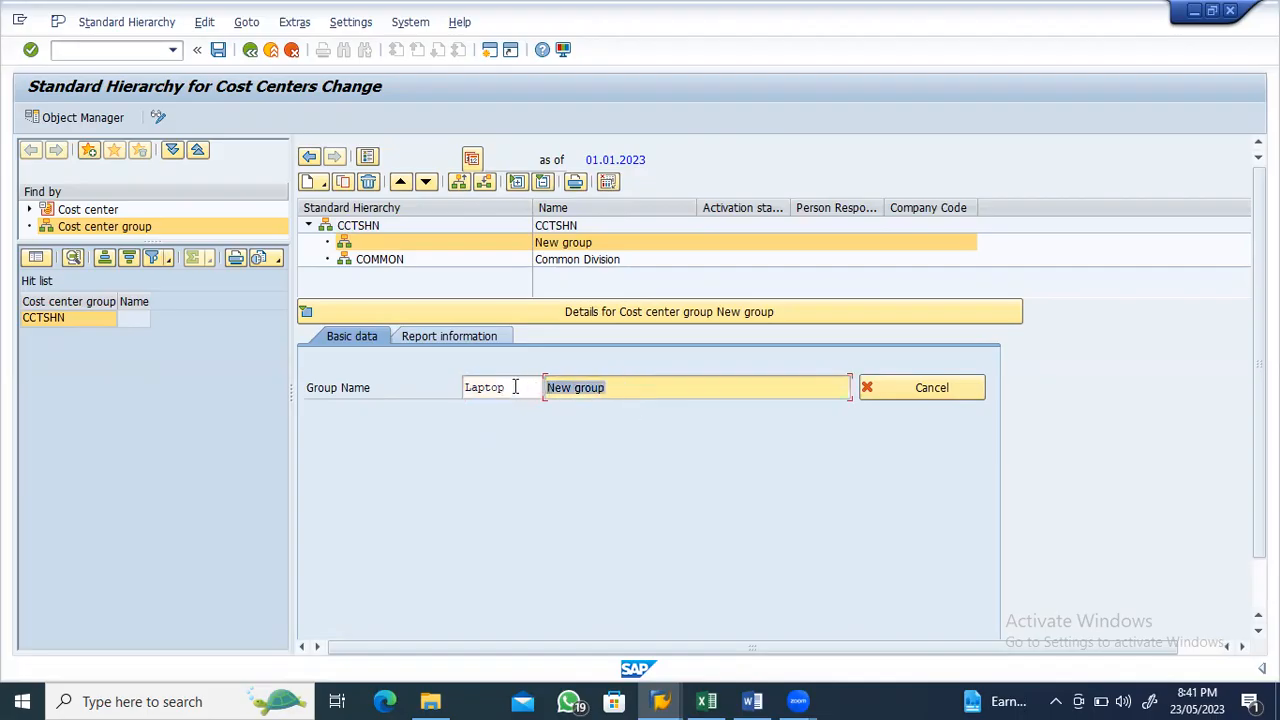
text(Laptop division)
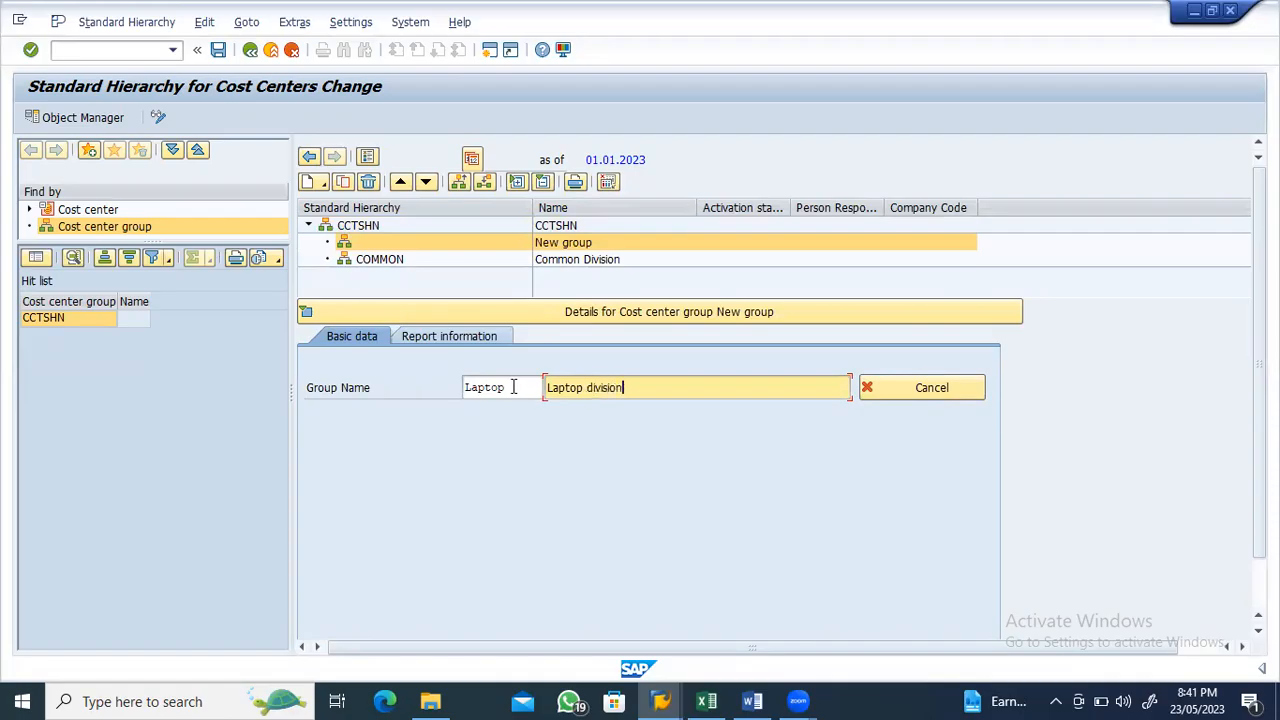
key(Return)
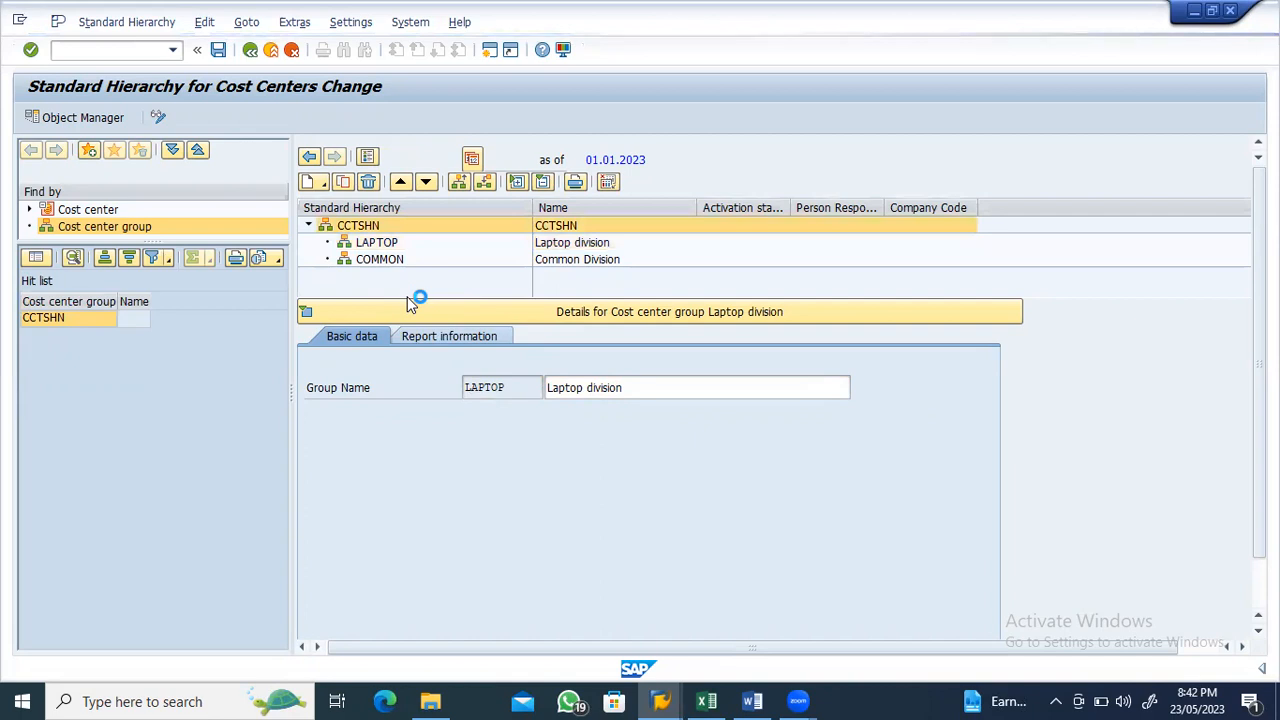
Create and save a lower-level group Desktop under CCTSHN, with the description Desktop Division copied from the Word document
click(354, 223)
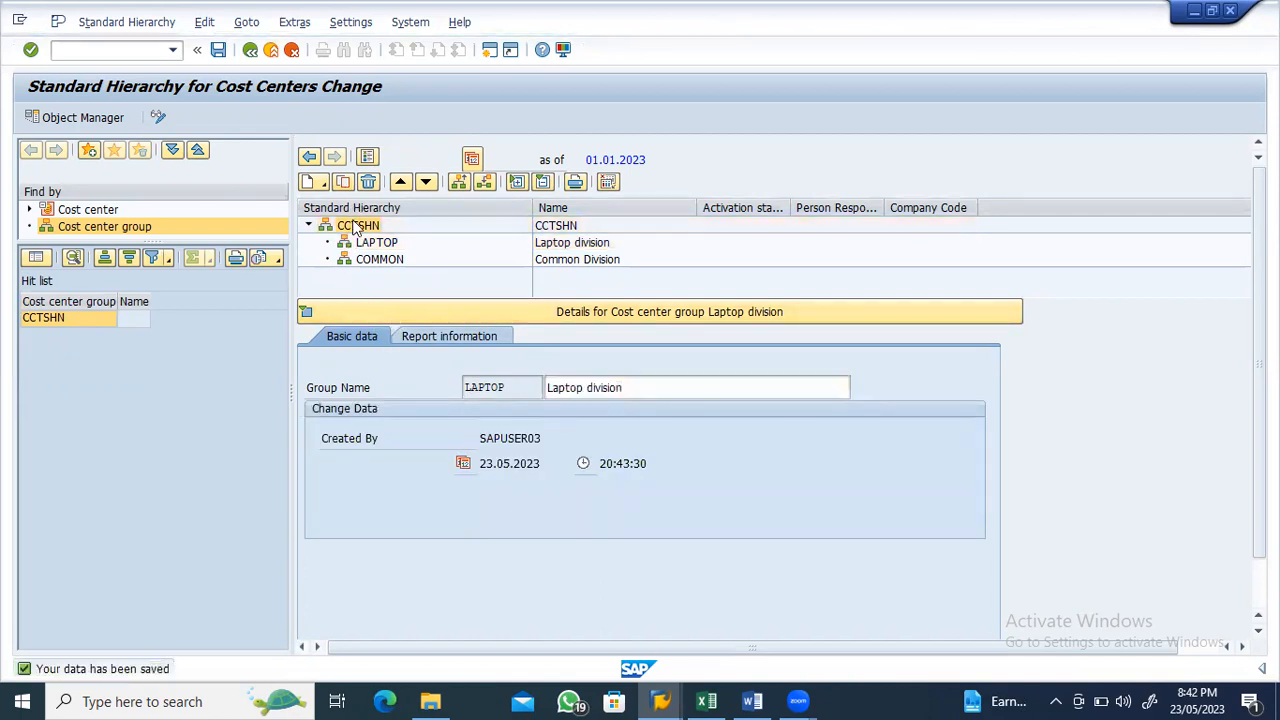
right_click(354, 225)
click(440, 314)
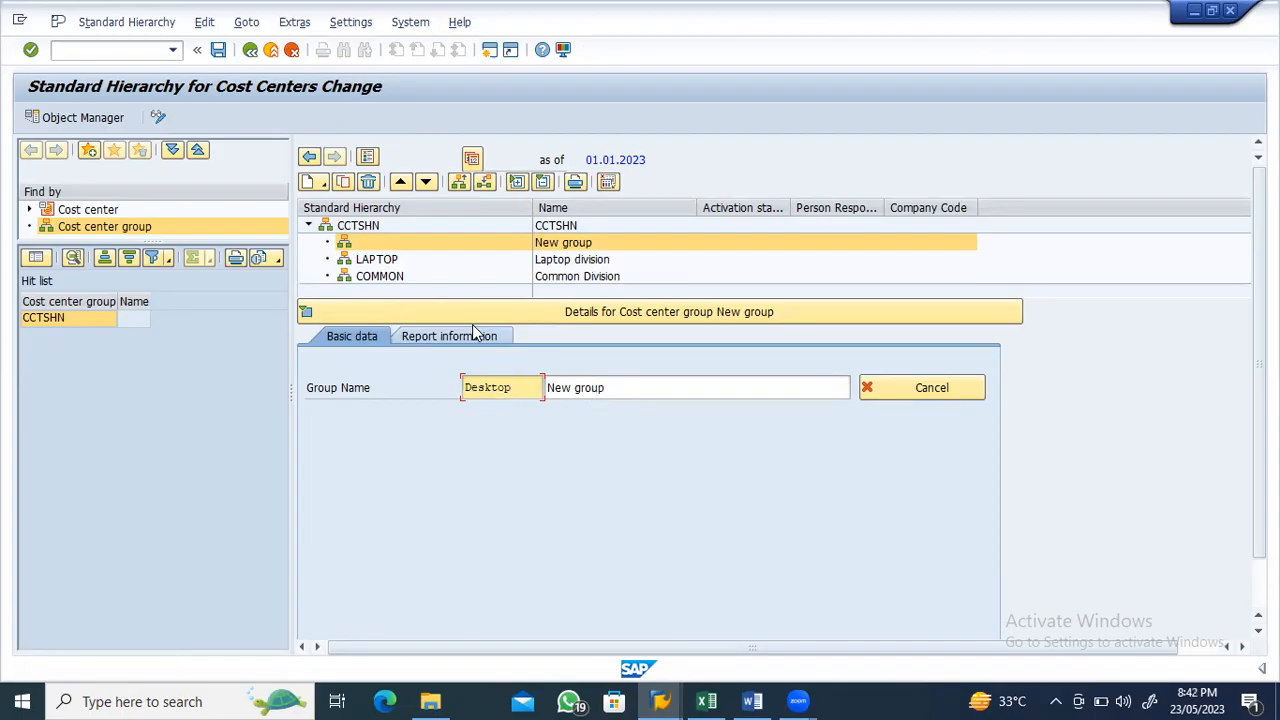
key(Tab)
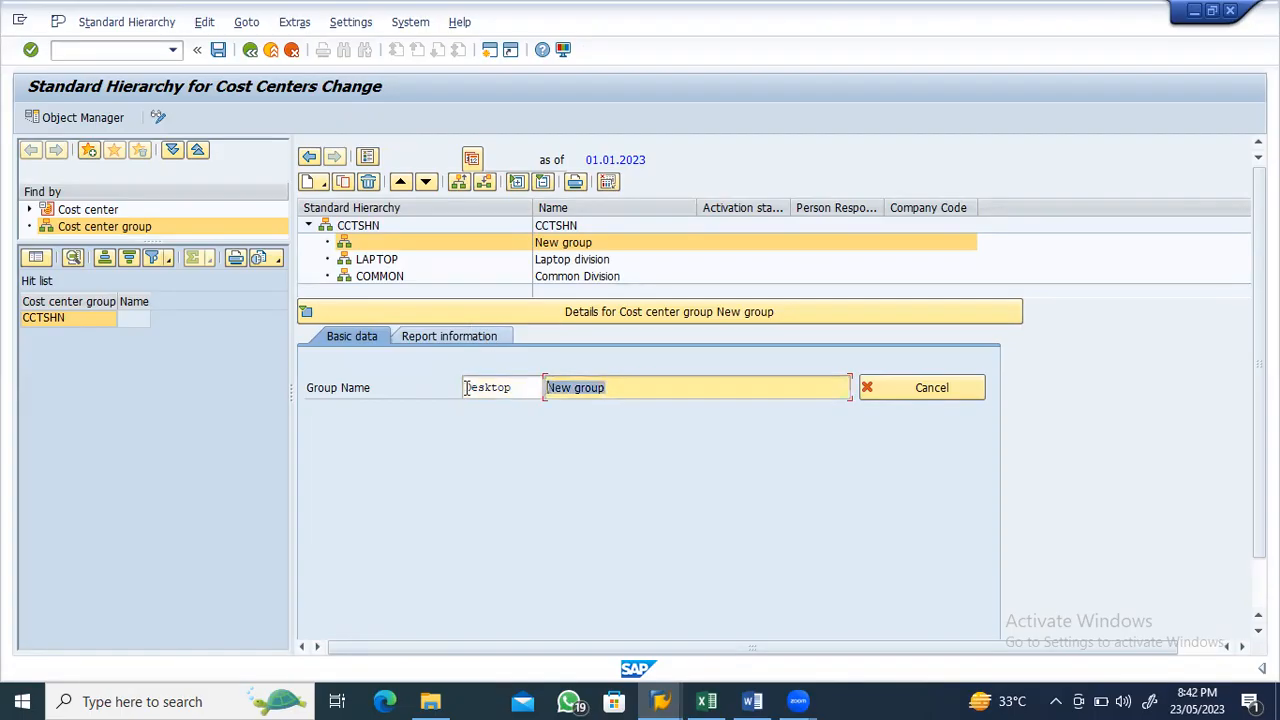
key(alt+Tab)
drag(862, 425, 781, 424)
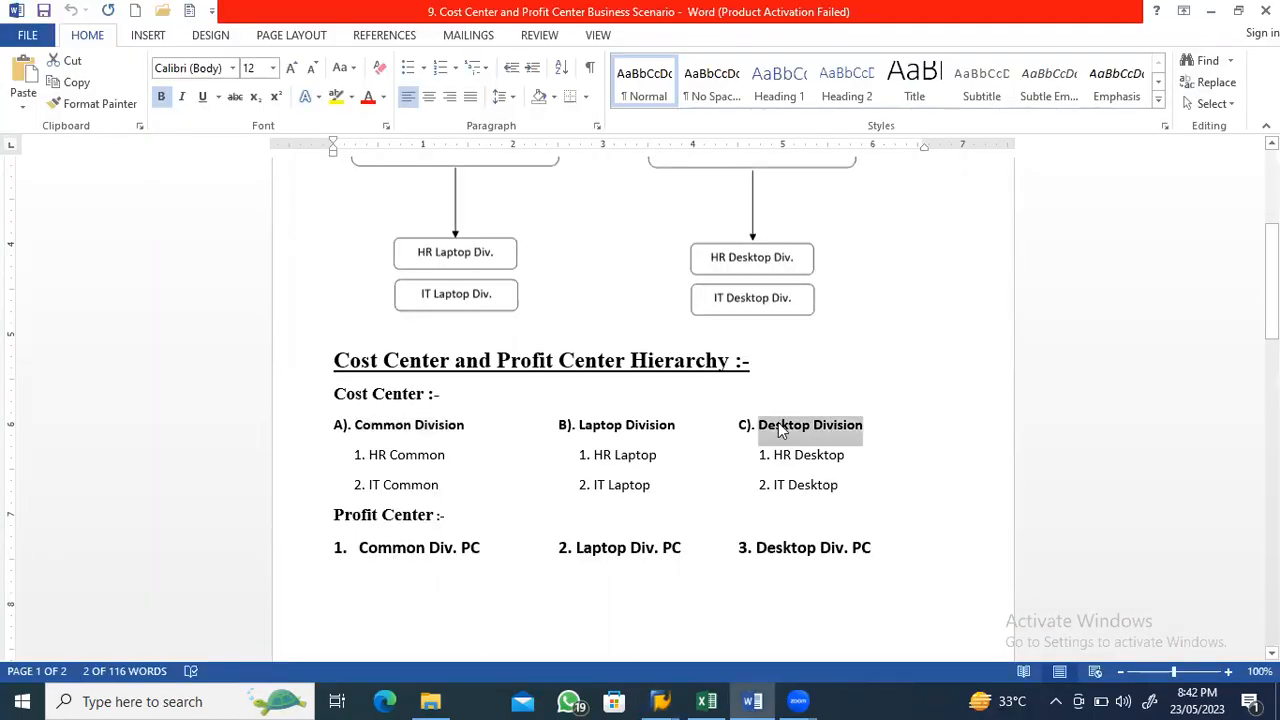
key(ctrl+c)
key(alt+Tab)
key(ctrl+v)
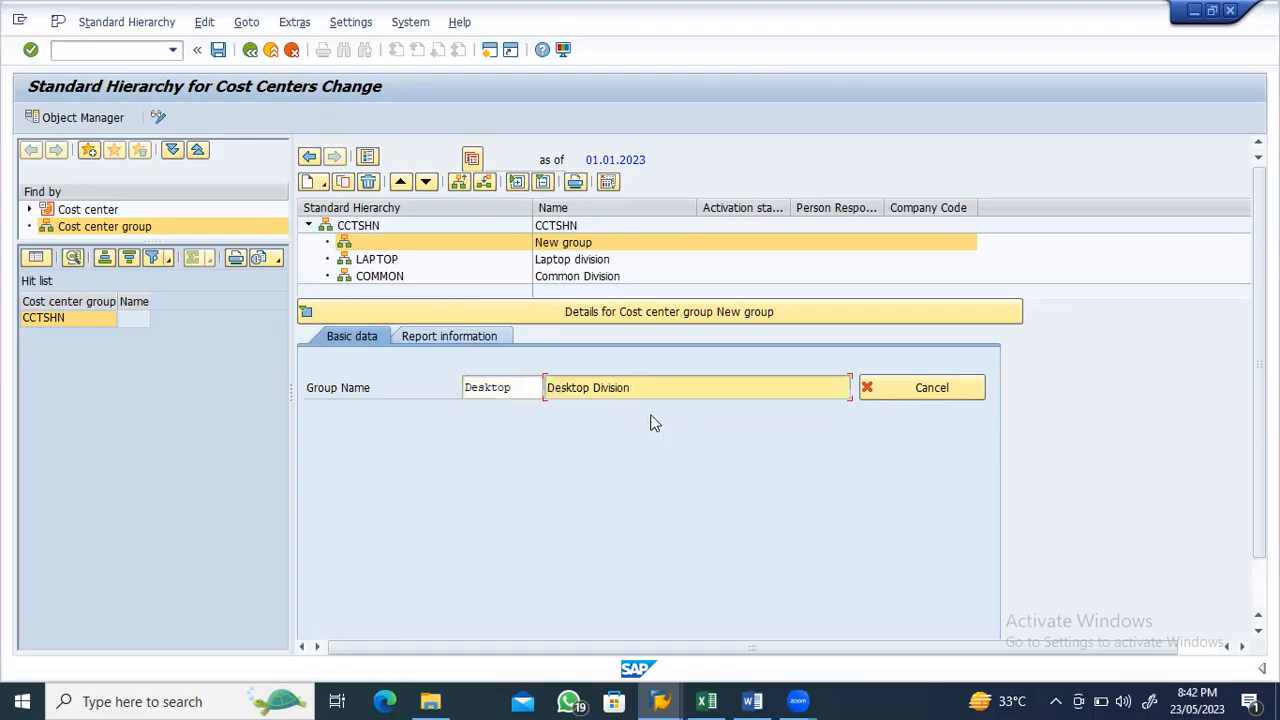
key(Return)
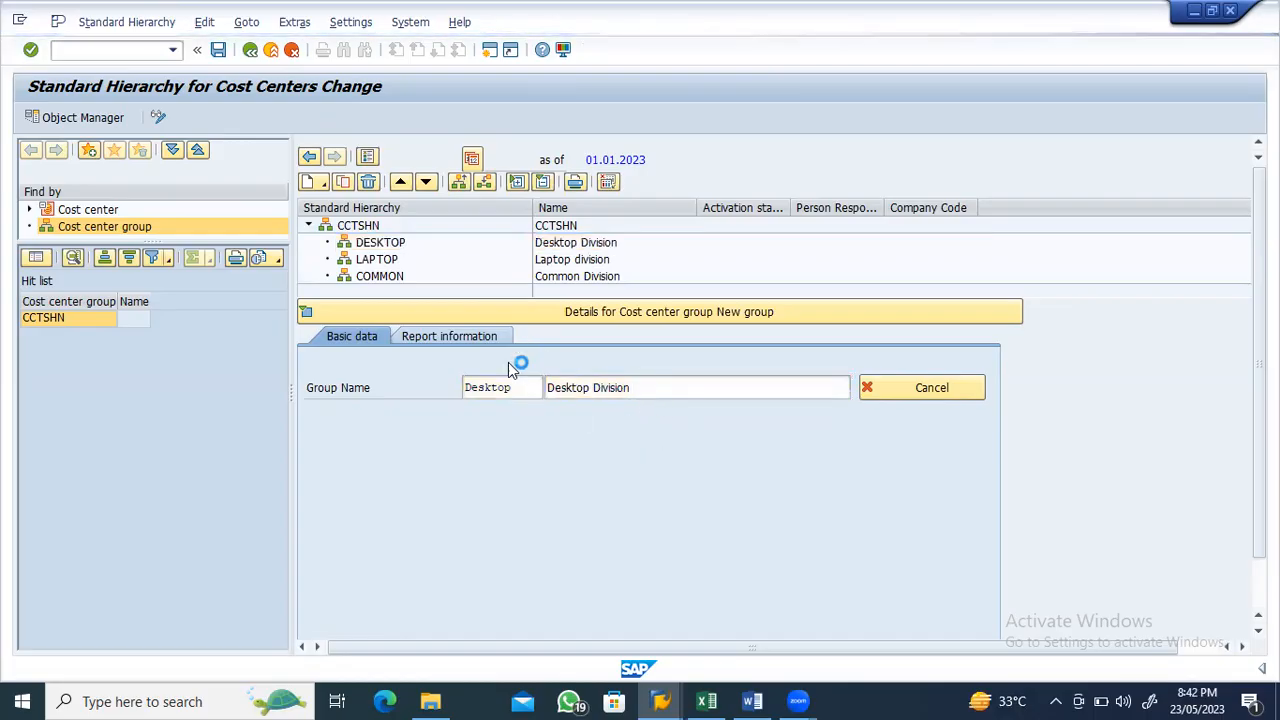
click(219, 51)
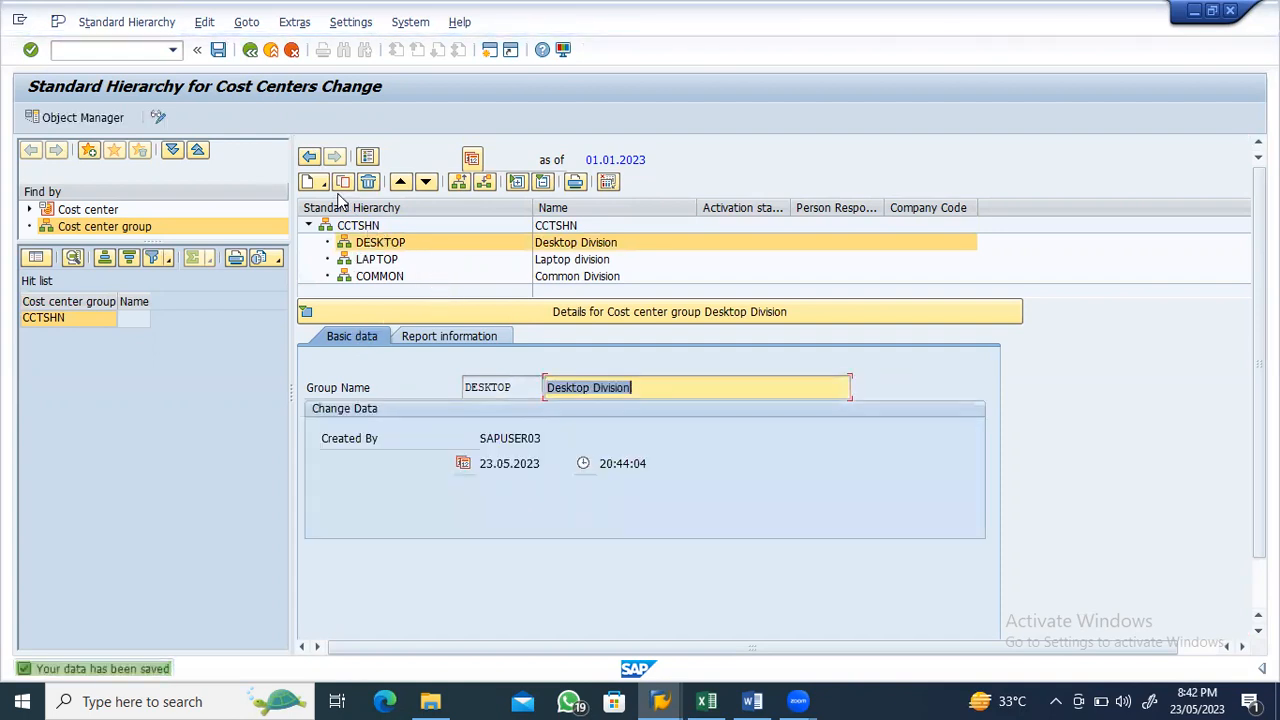
Leave the standard hierarchy and open individual cost center creation with KS01
click(251, 51)
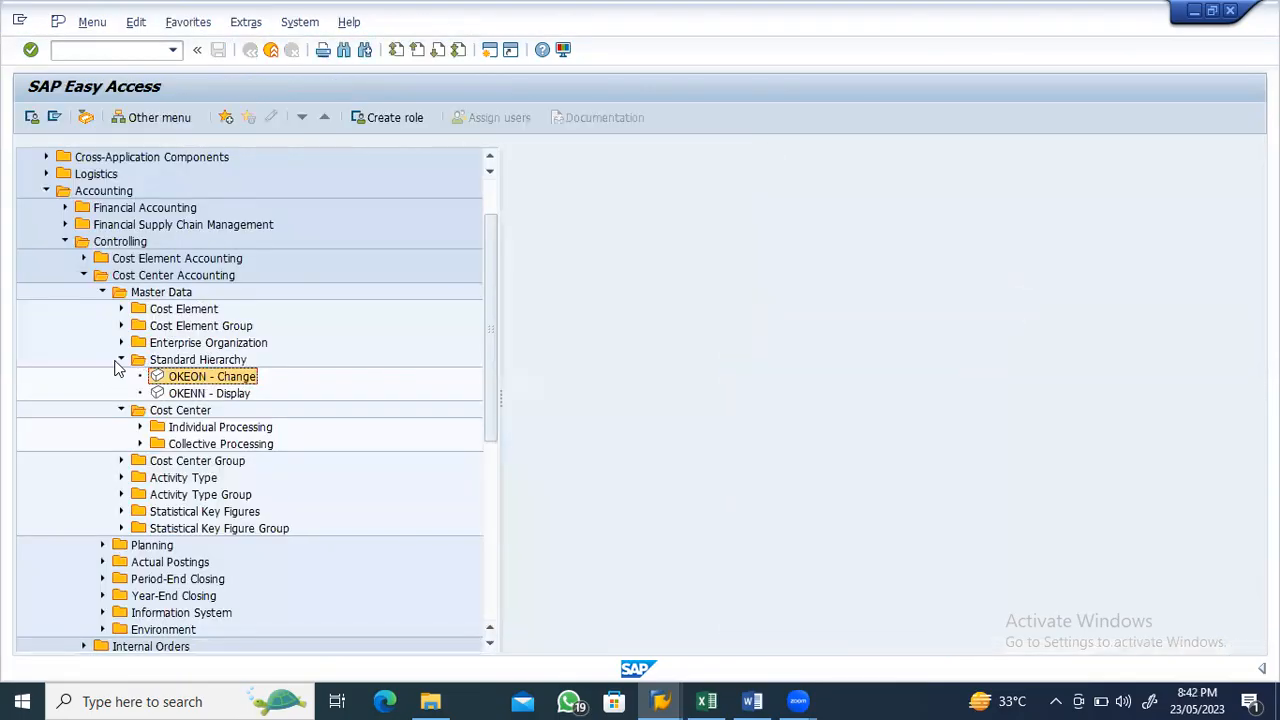
click(120, 360)
click(141, 394)
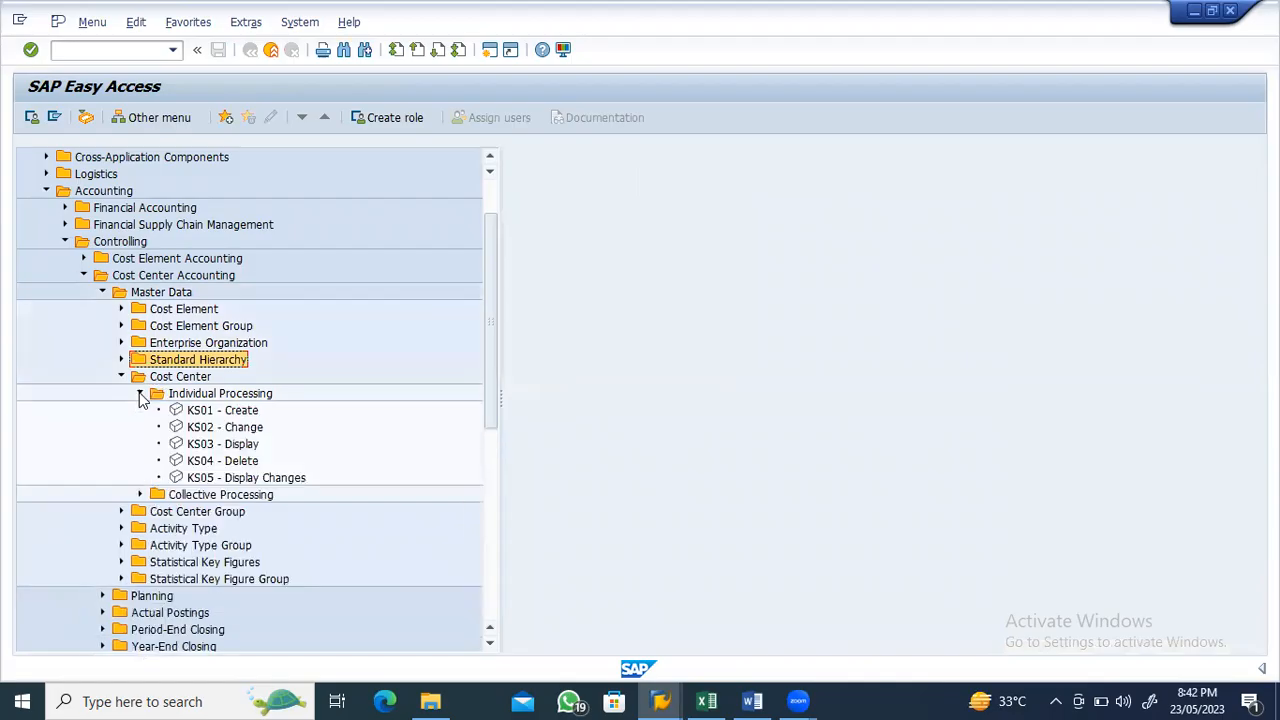
double_click(215, 411)
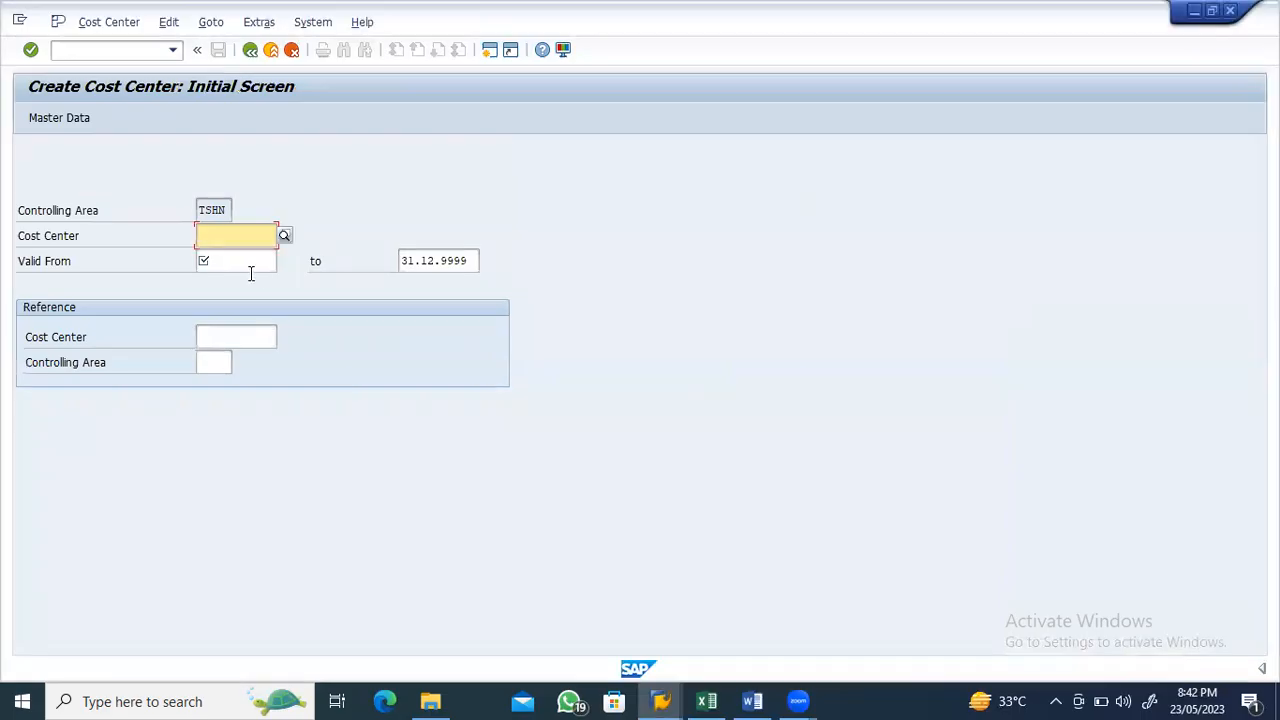
Enter HR Common, copied from the Word document, as the new cost center
key(alt+Tab)
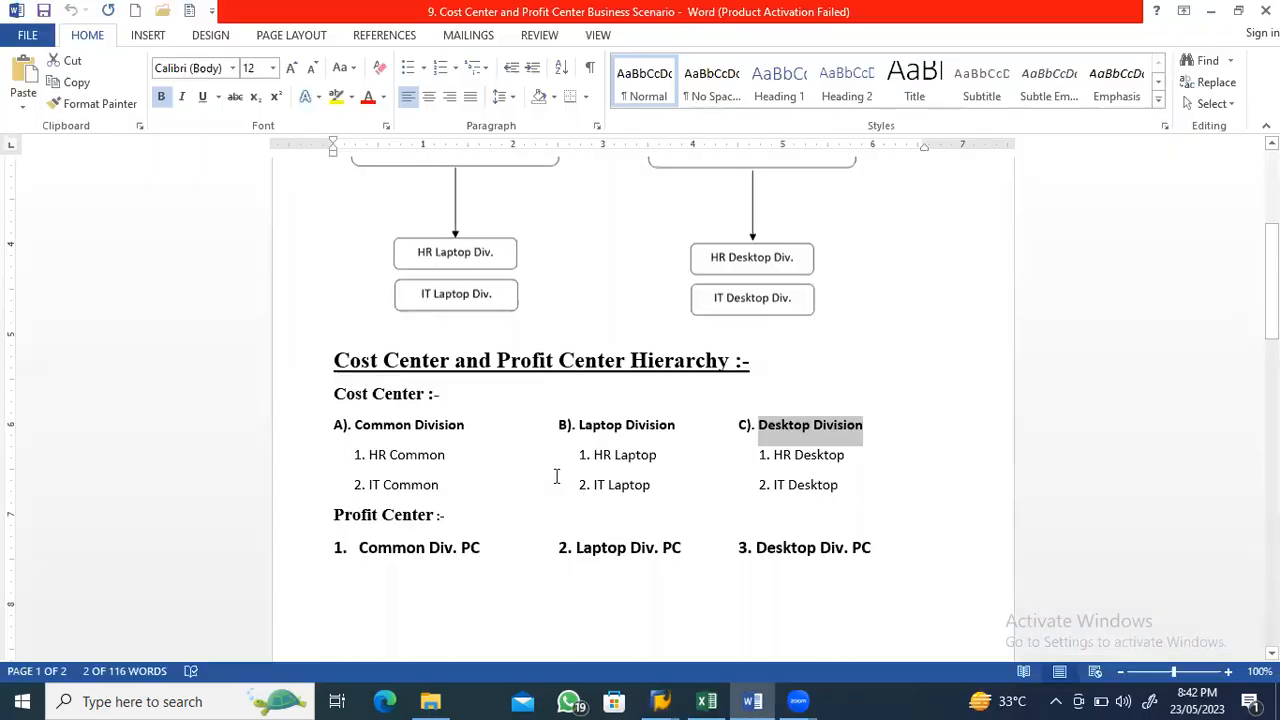
key(alt+Tab)
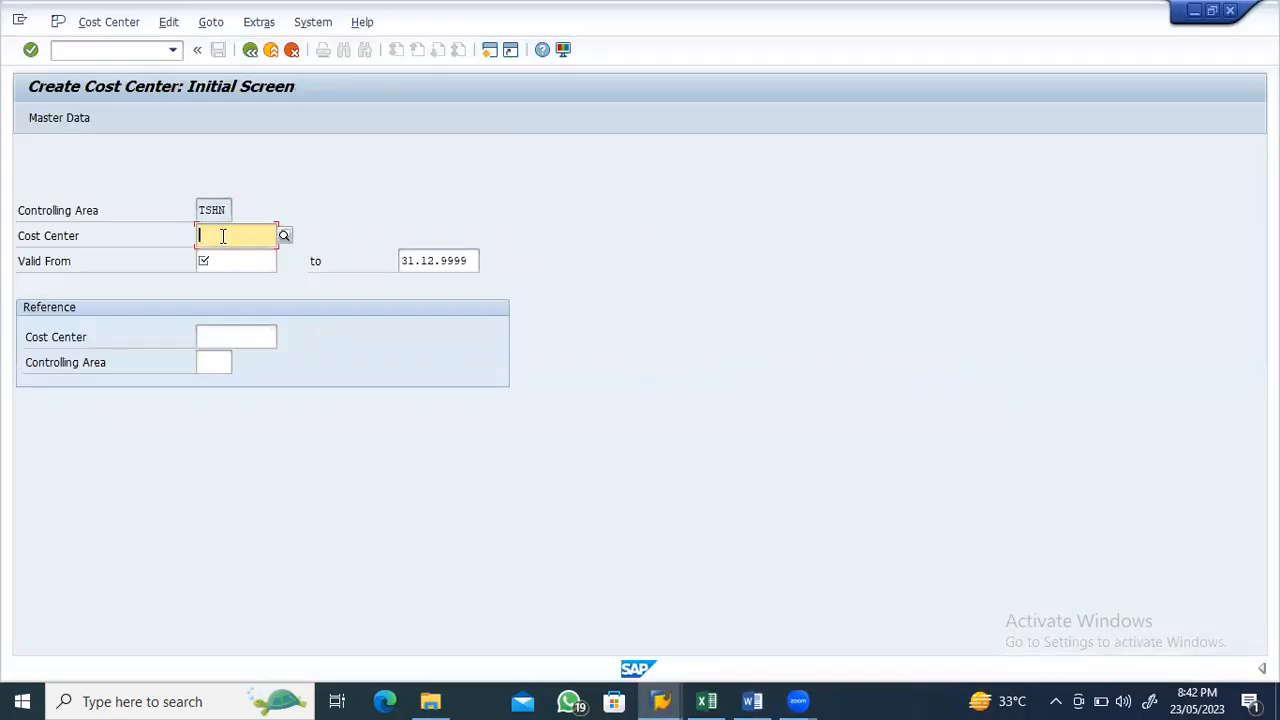
key(alt+Tab)
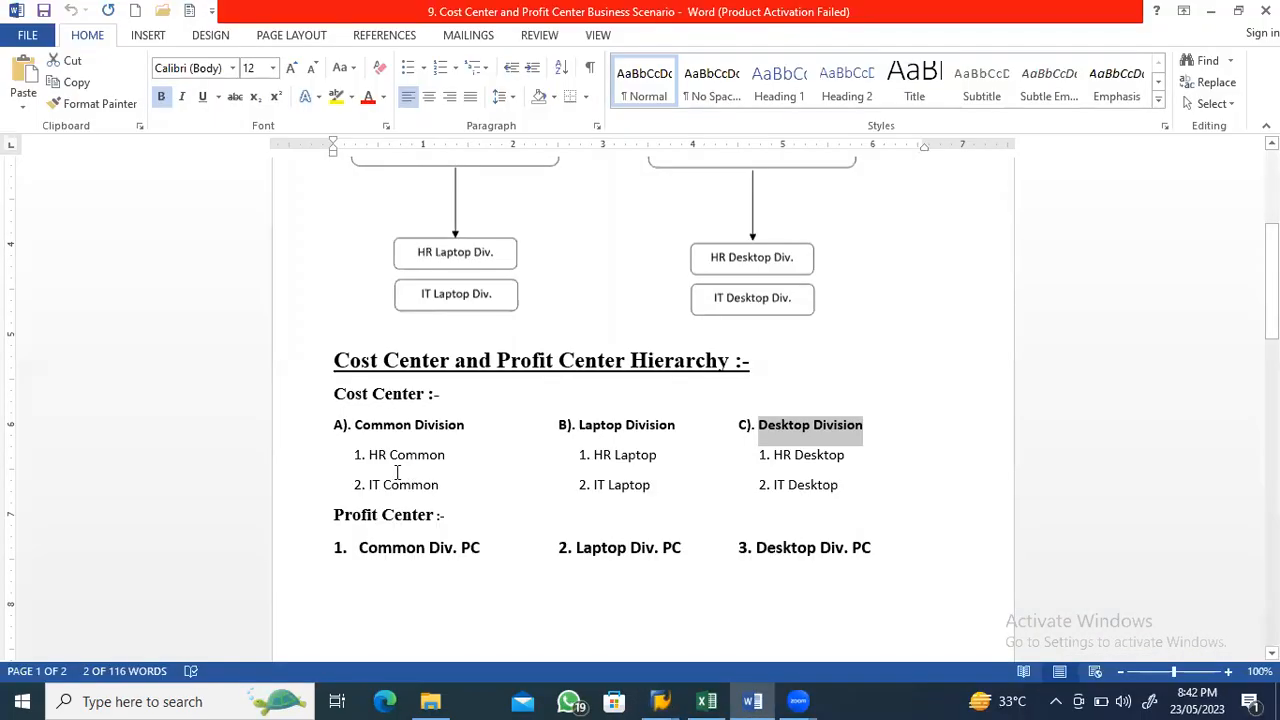
drag(448, 455, 371, 450)
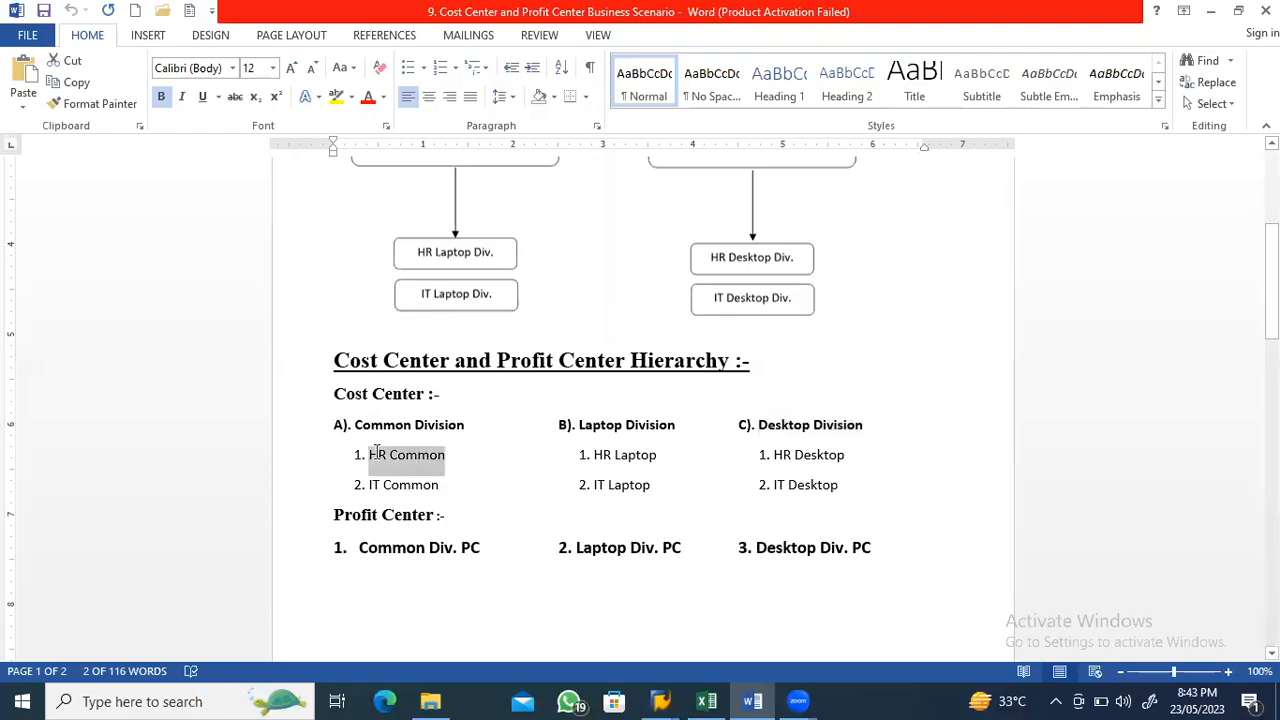
key(alt+Tab)
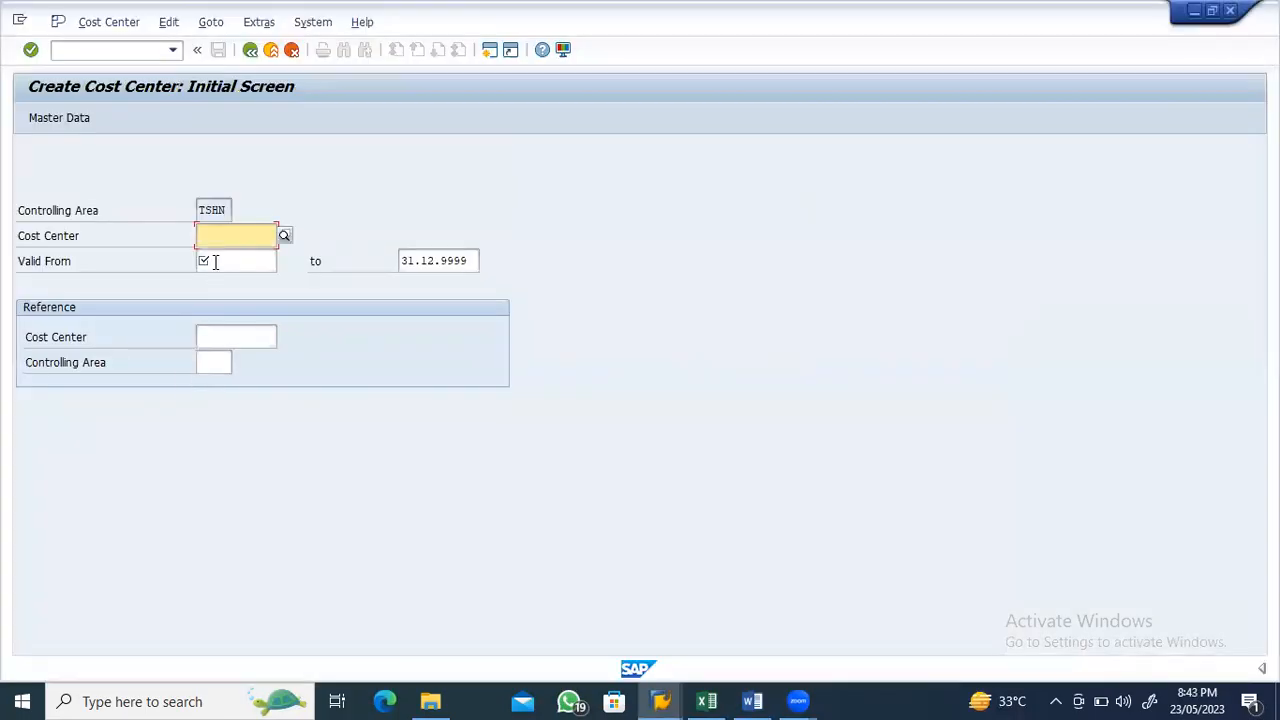
key(ctrl+v)
Set the cost center's valid-from date to 1.4.23 and continue to the basic screen
click(236, 264)
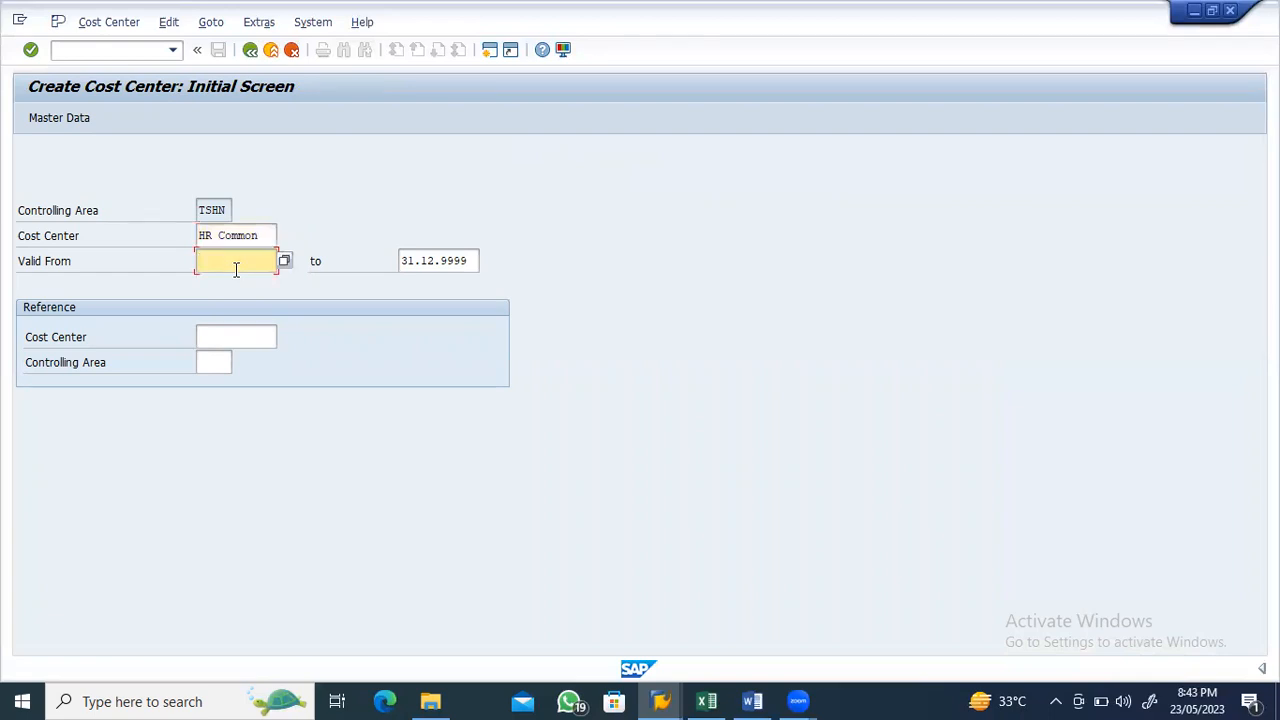
text(1)
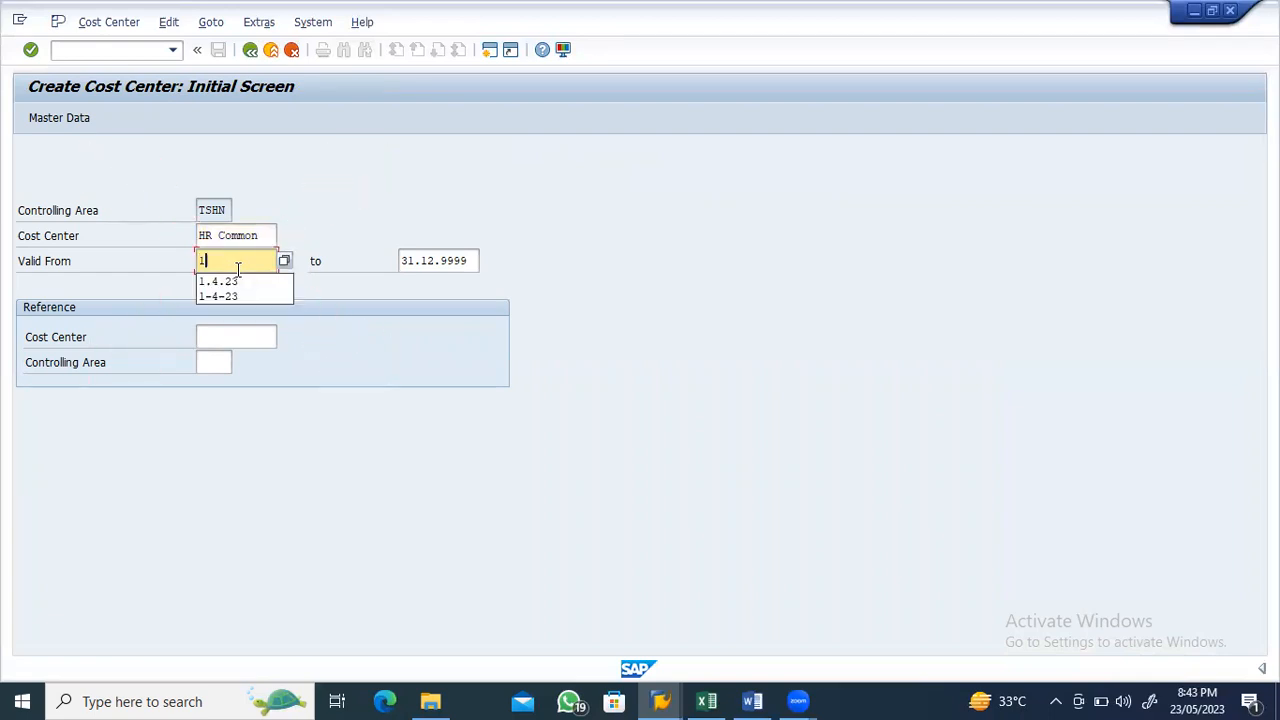
text(-4)
key(BackSpace)
key(BackSpace)
text(.4.23)
key(Return)
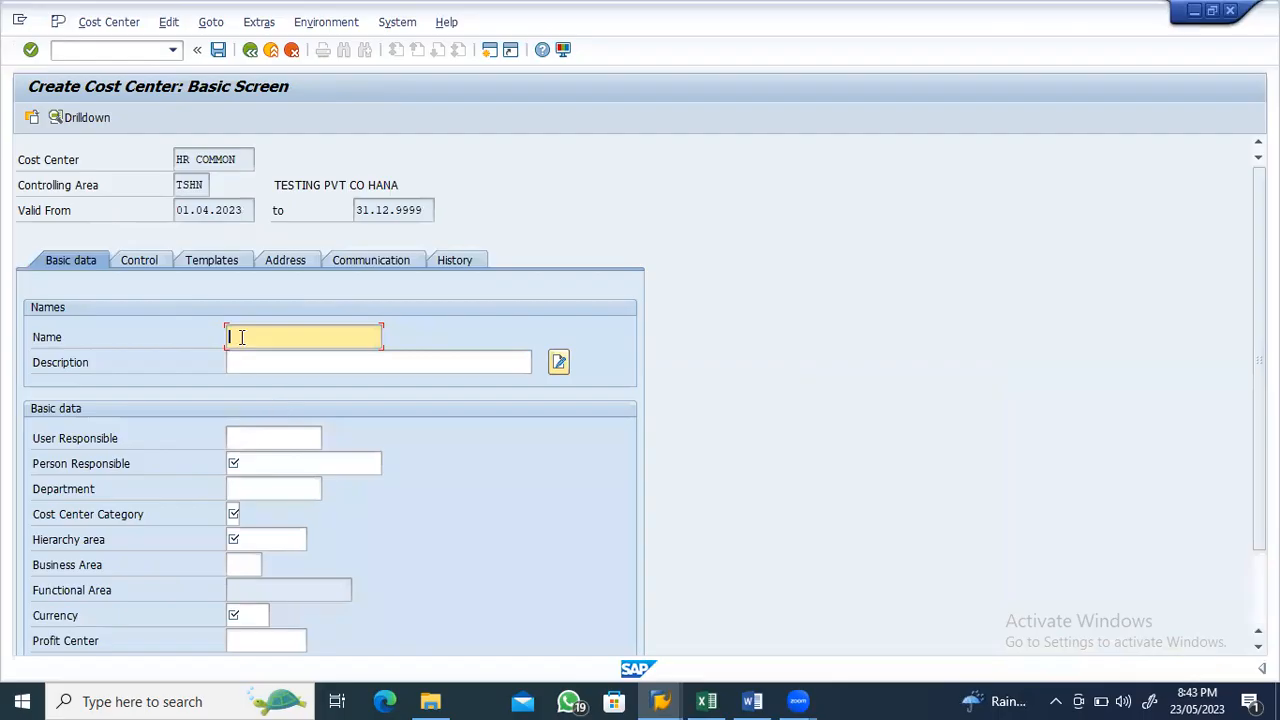
Enter HR Common as the cost center's name and description, and choose the second suggested person responsible
text(HR Common)
click(266, 363)
key(ctrl+v)
click(280, 463)
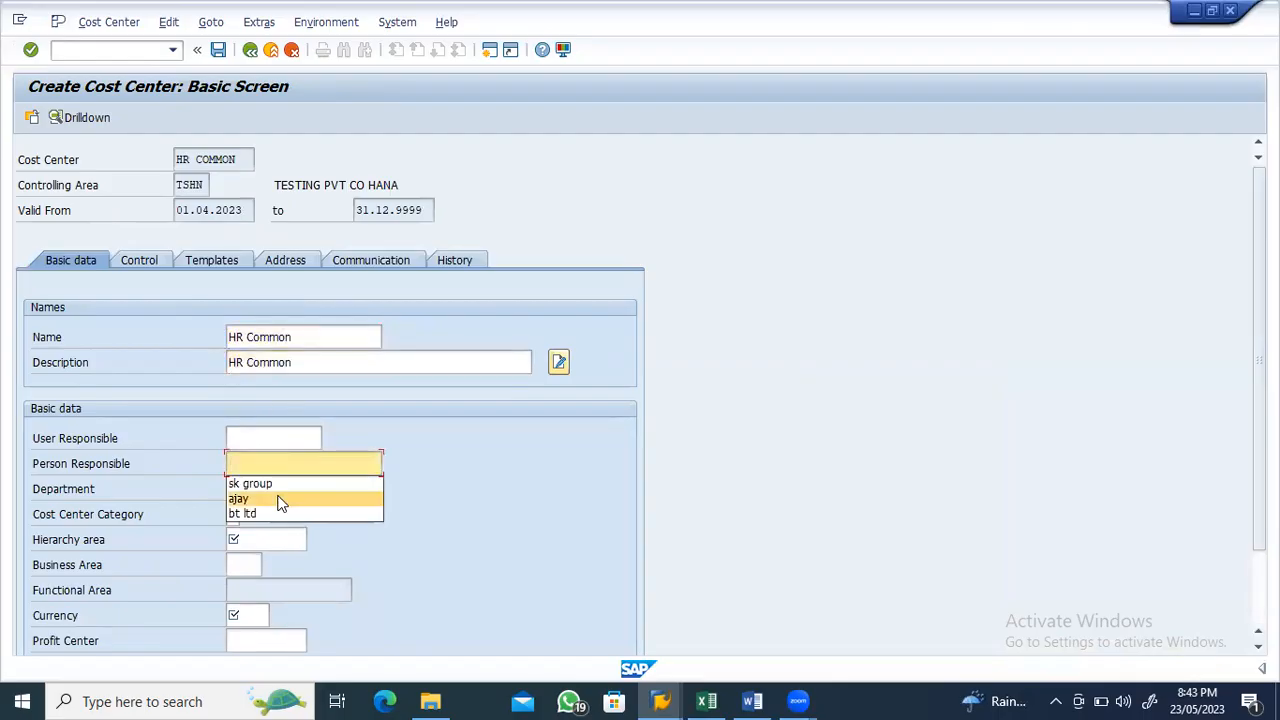
click(280, 499)
Assign cost center category W (Administration) and hierarchy area COMMON to the HR Common cost center
click(233, 513)
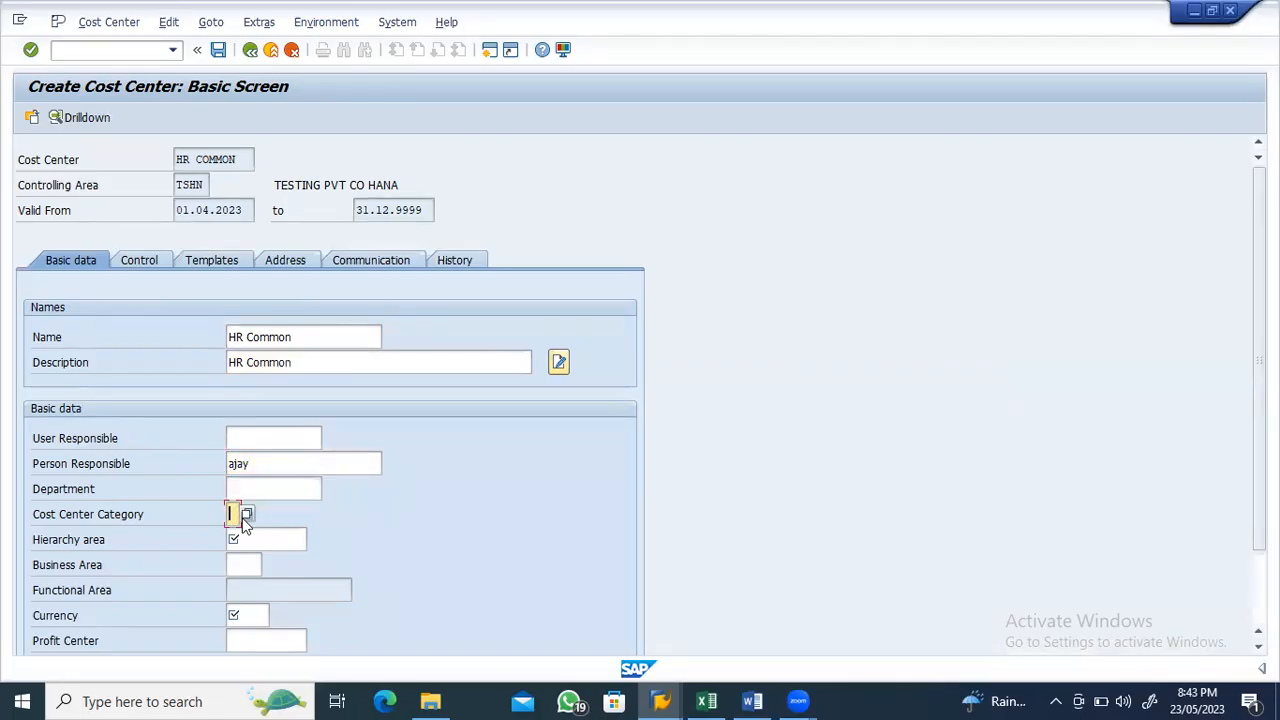
click(247, 514)
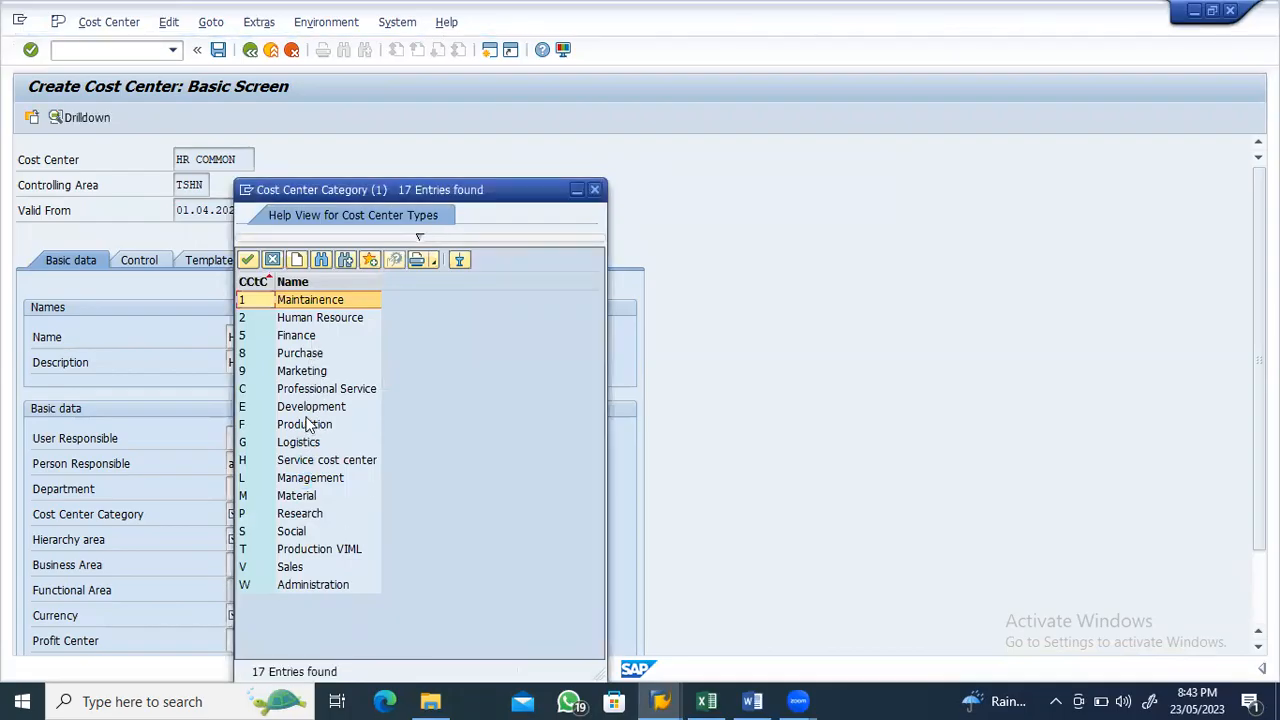
double_click(295, 584)
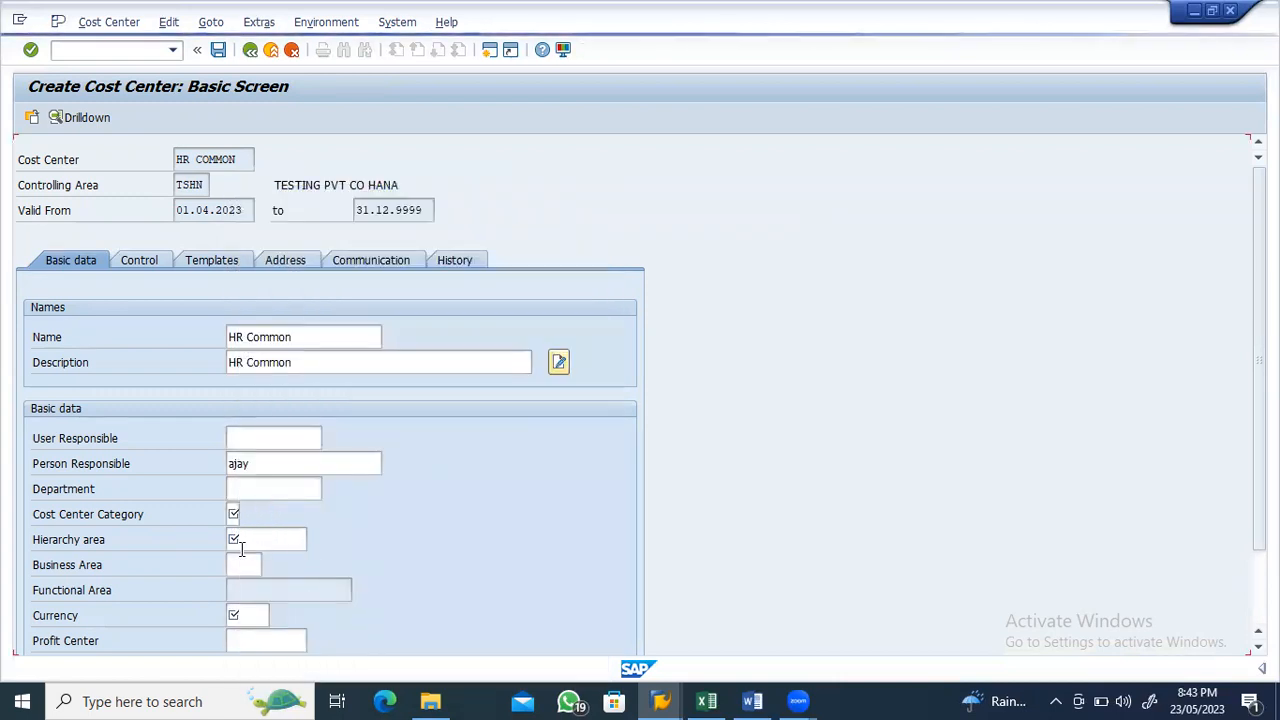
click(255, 541)
click(311, 542)
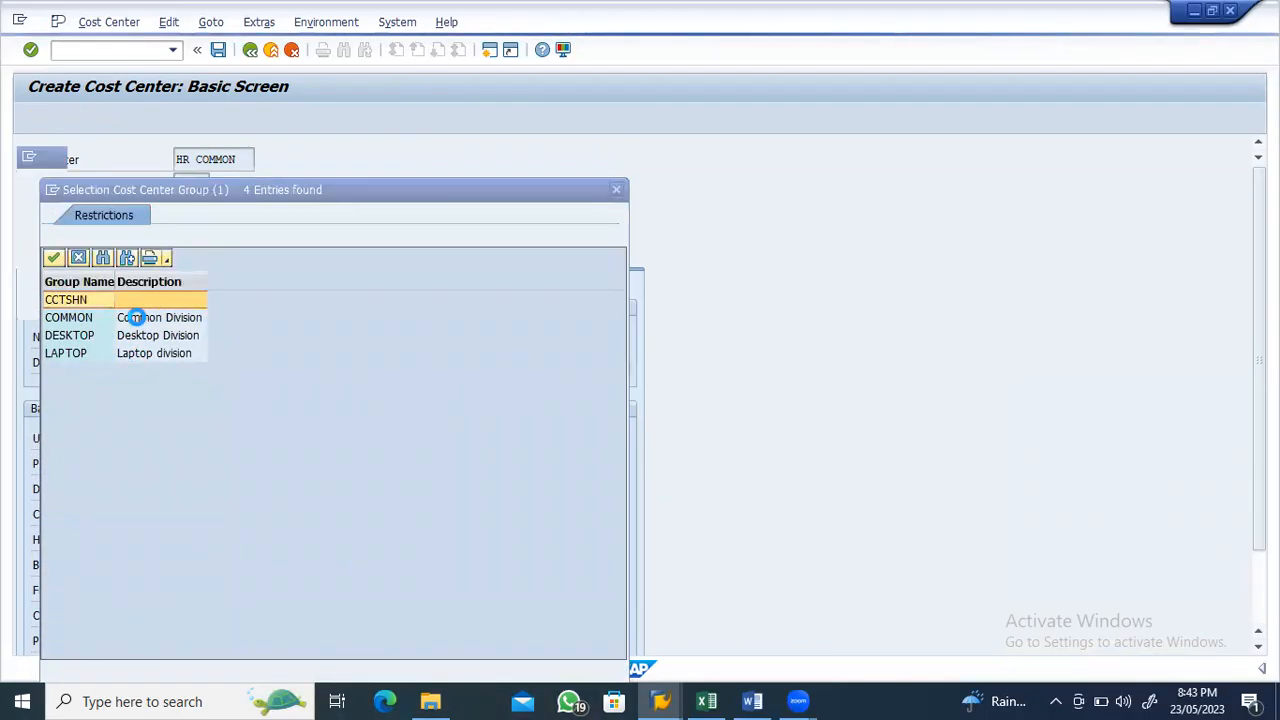
double_click(140, 318)
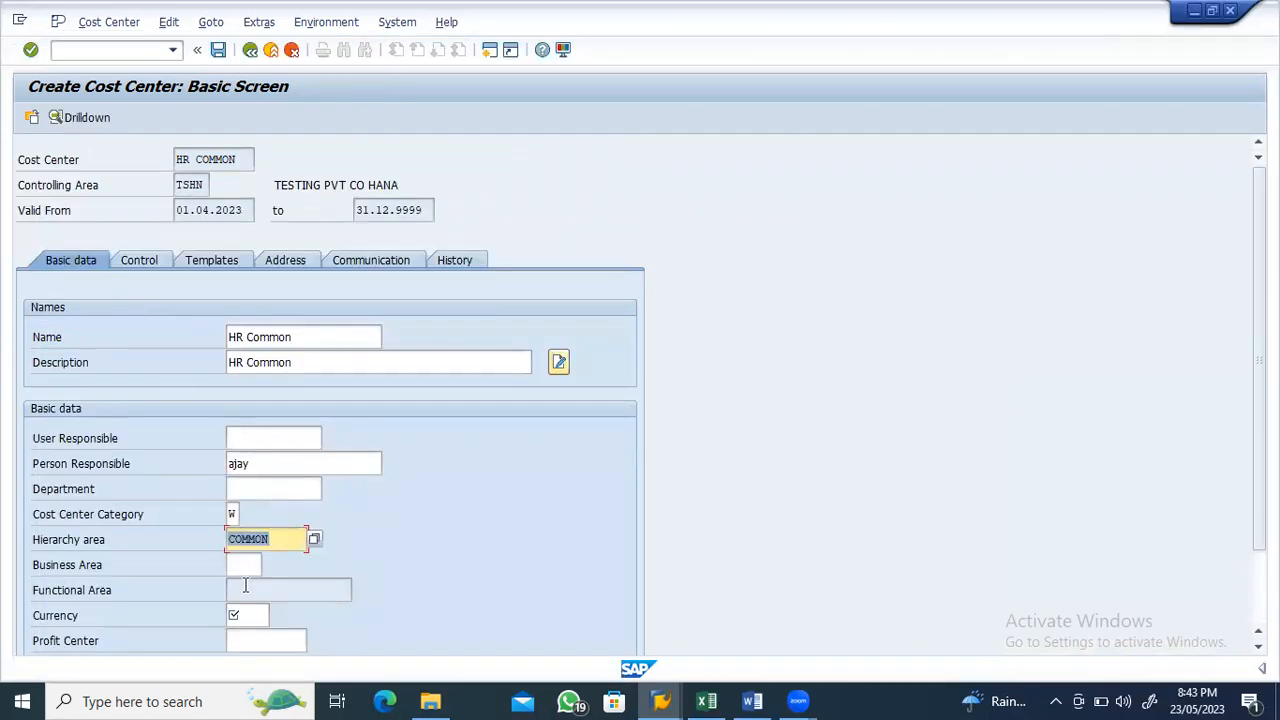
Set the HR Common cost center's currency to INR and its profit center to COMMON_PC, and save the cost center
click(251, 613)
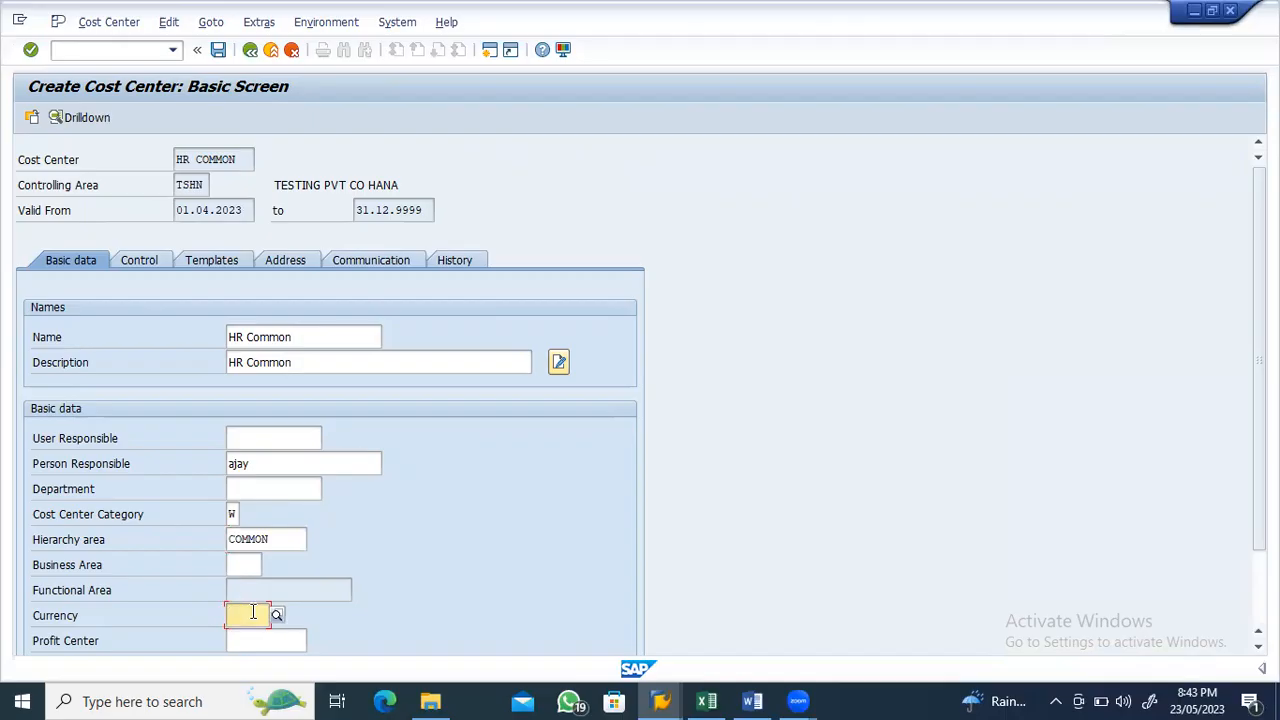
text(inr)
click(266, 641)
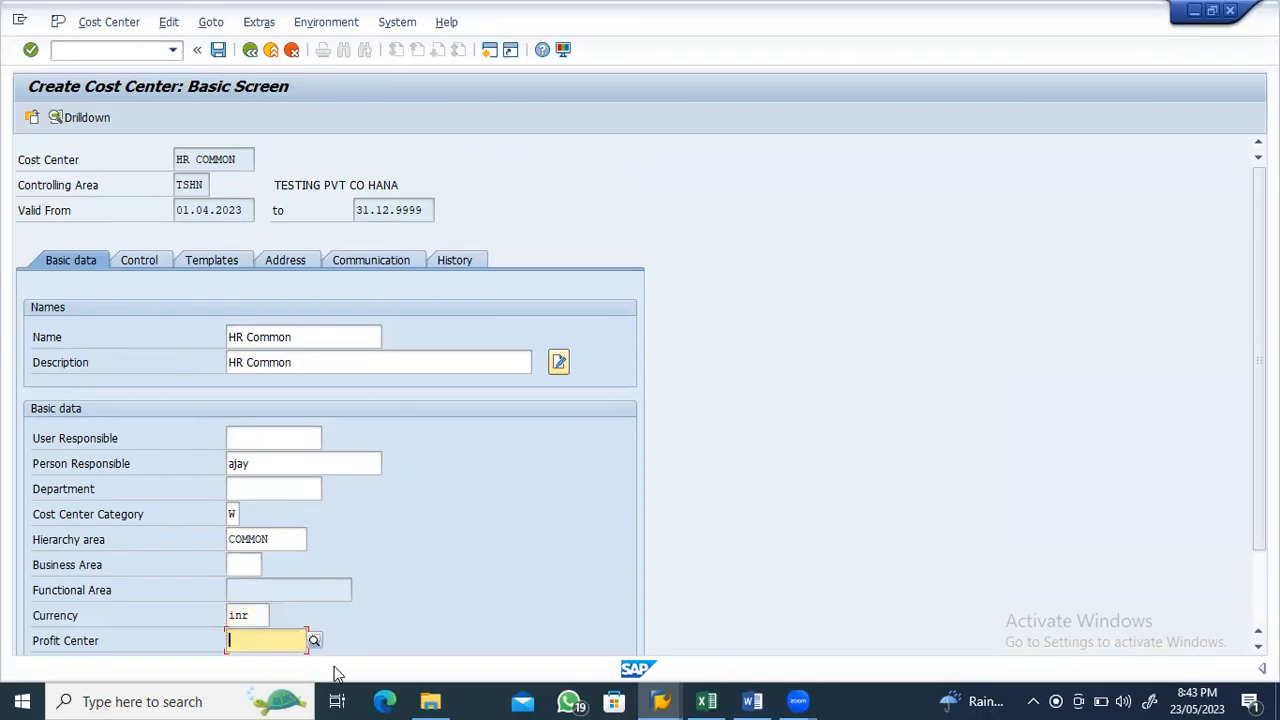
click(313, 641)
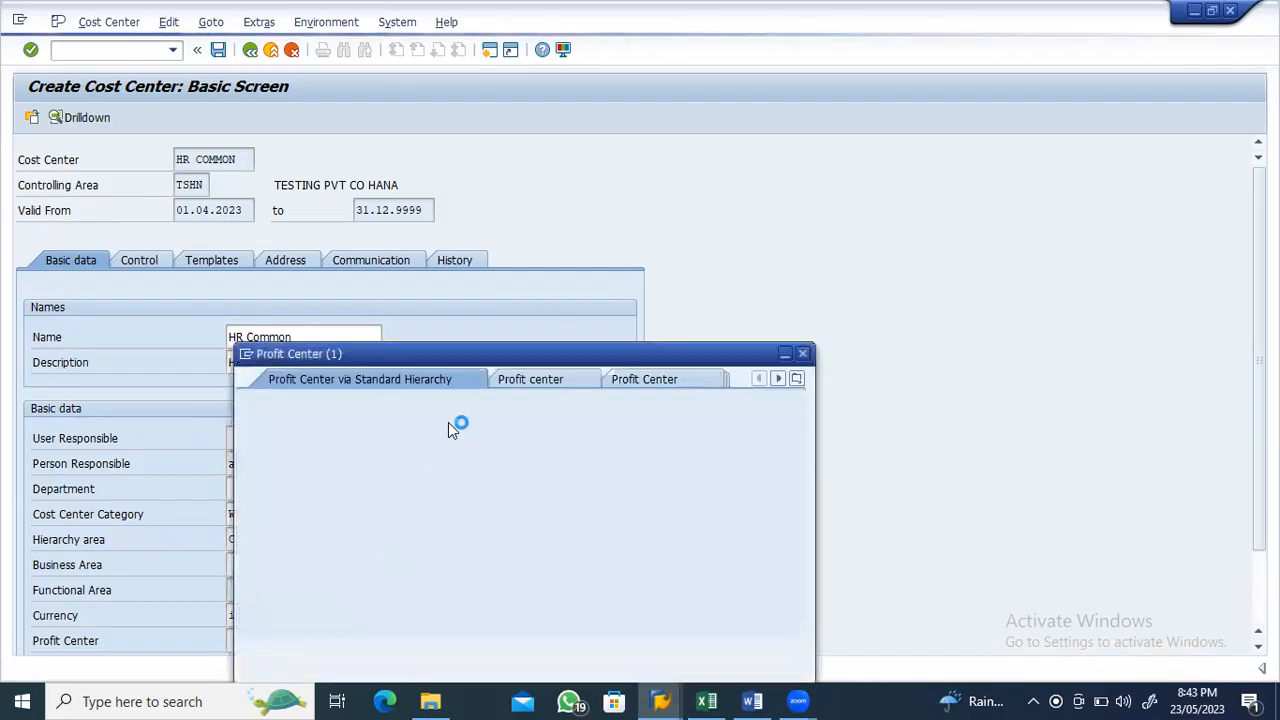
click(768, 531)
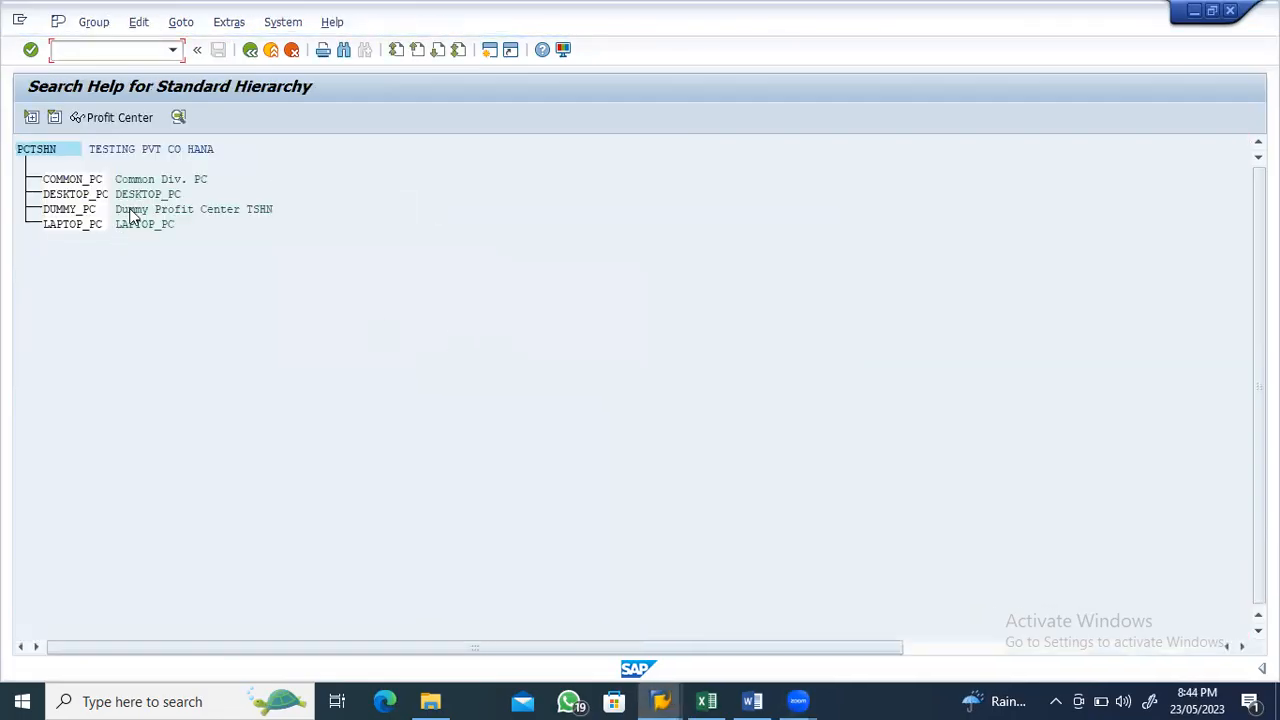
double_click(143, 180)
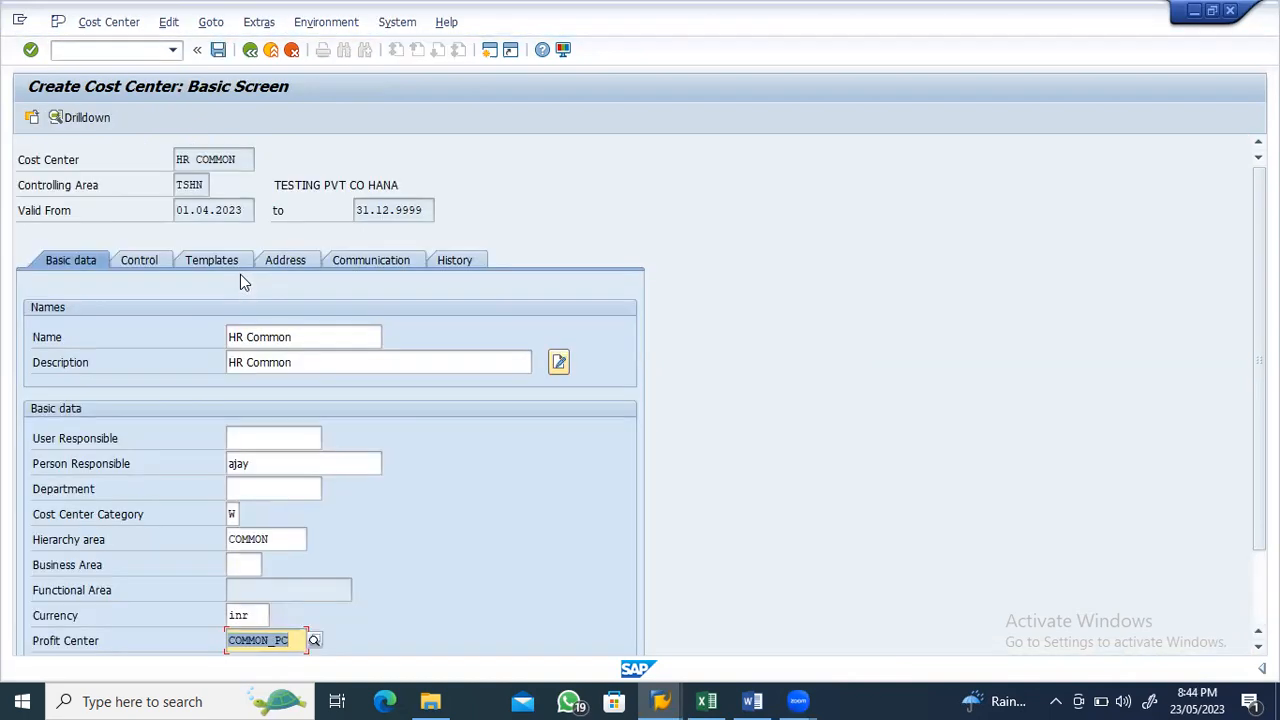
click(218, 49)
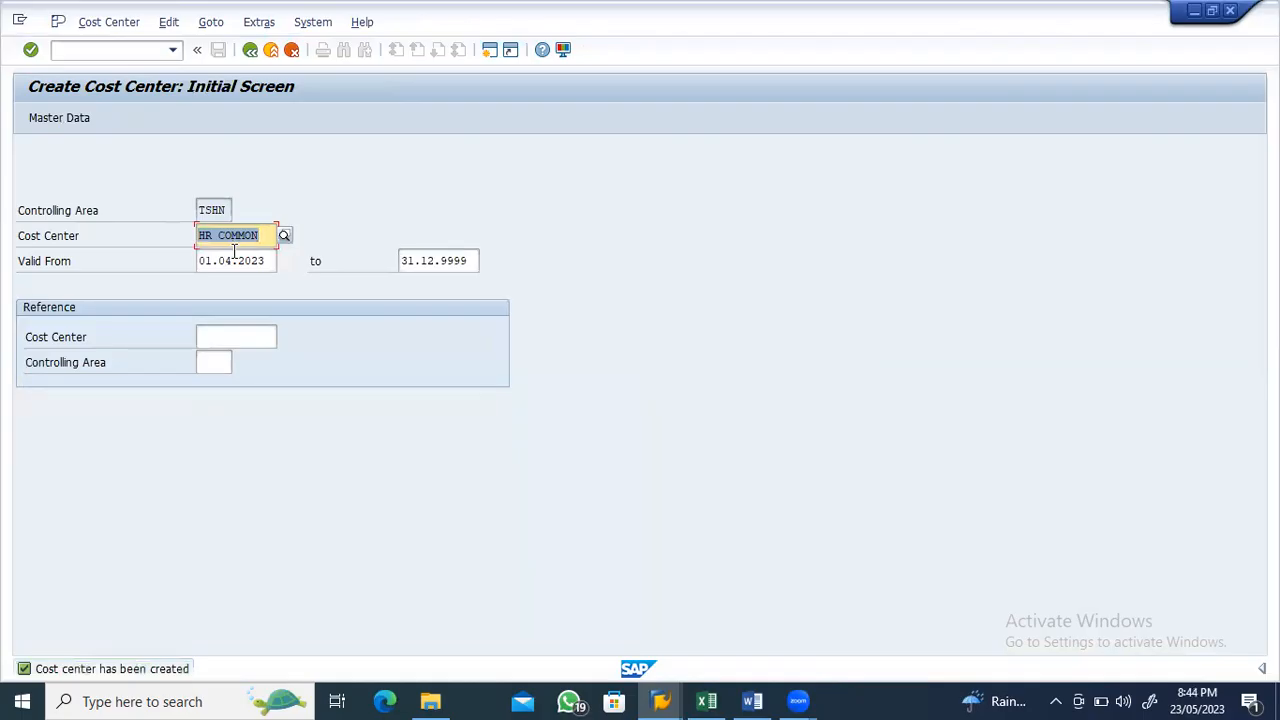
Enter IT Common, copied from the Word document, as the new cost center and continue to the basic screen
key(alt+Tab)
drag(442, 486, 369, 489)
key(ctrl+c)
key(alt+Tab)
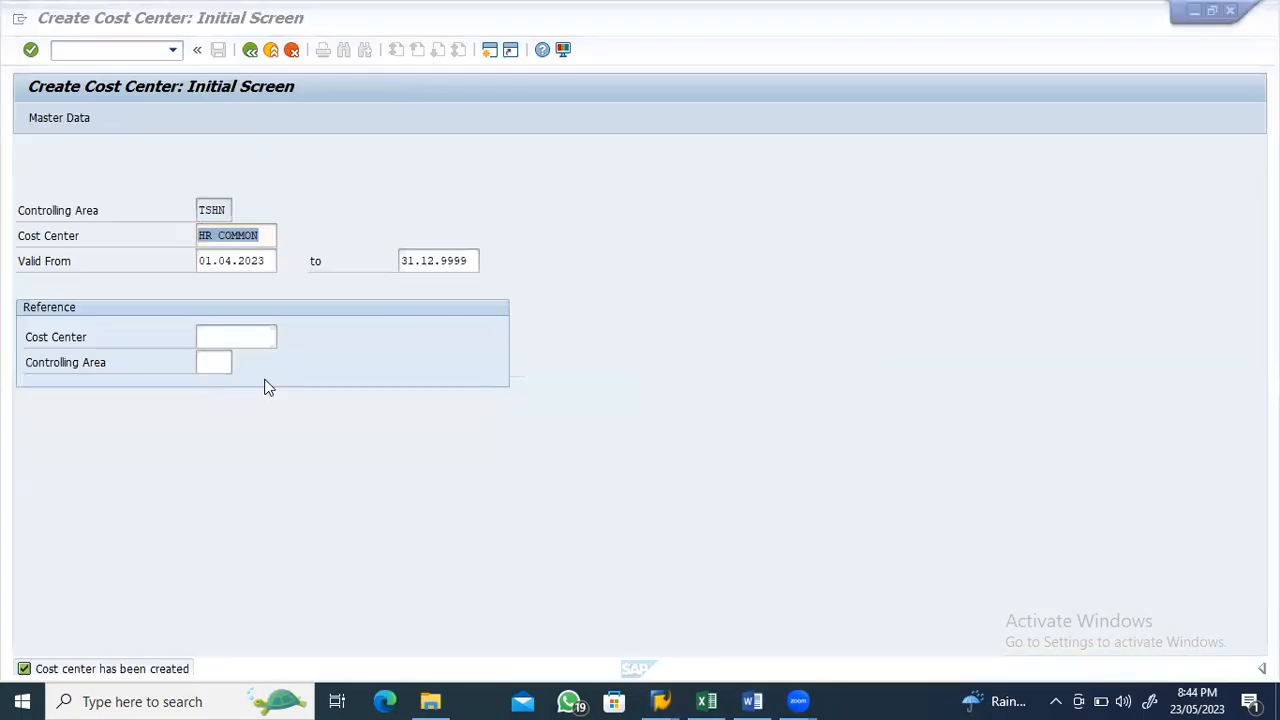
key(ctrl+v)
key(Return)
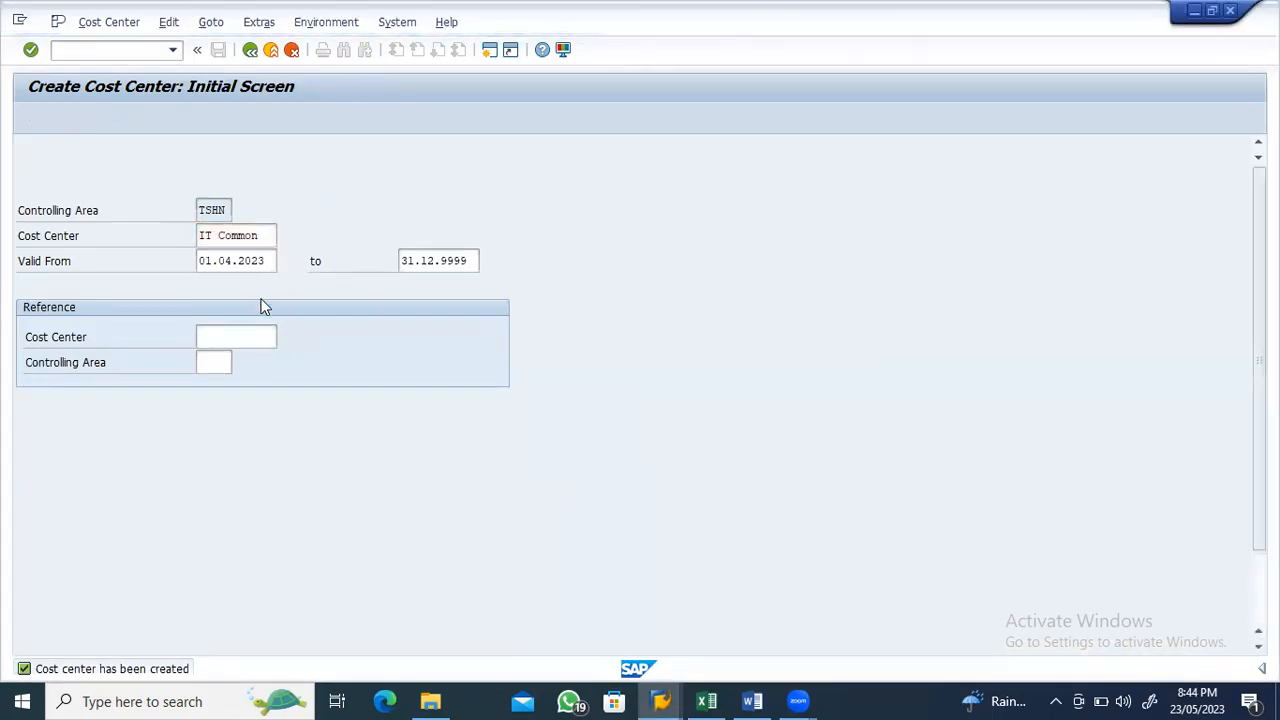
Enter IT Common as the cost center's name and description, and choose the first suggested person responsible
key(ctrl+v)
click(277, 367)
key(ctrl+v)
click(264, 466)
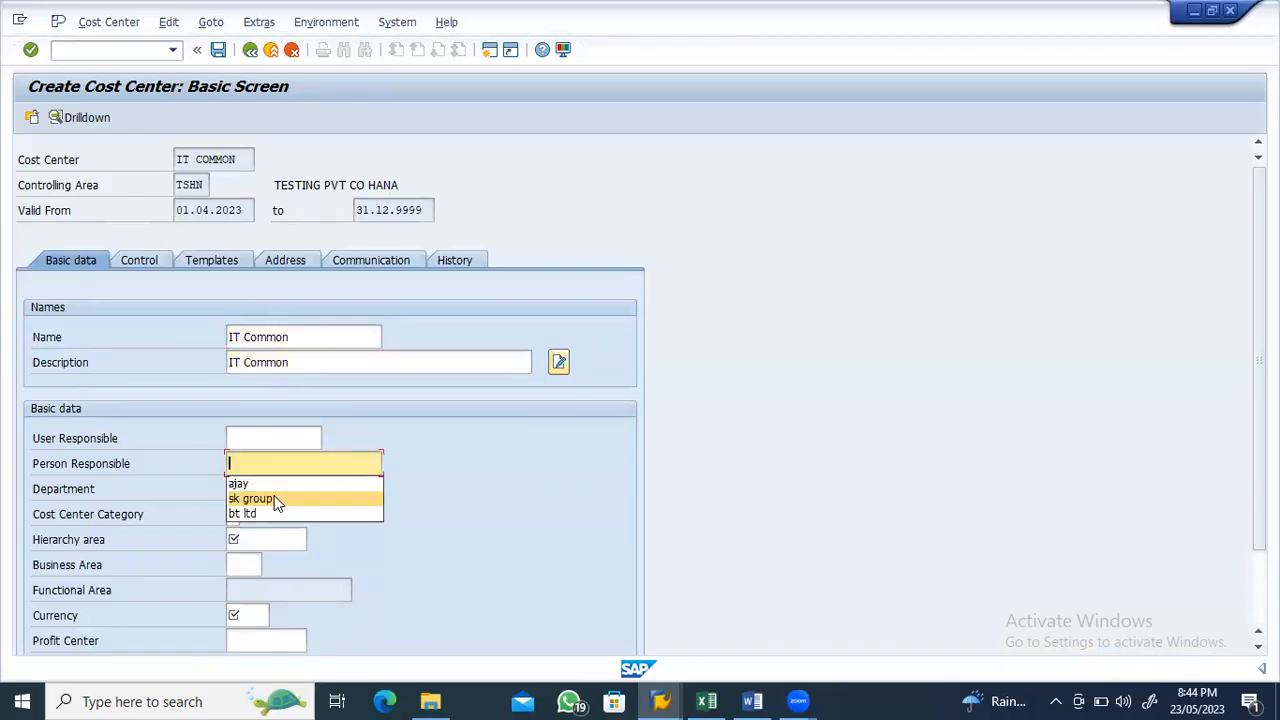
click(272, 484)
Assign the IT Common cost center to the Common Division hierarchy area, COMMON
click(249, 539)
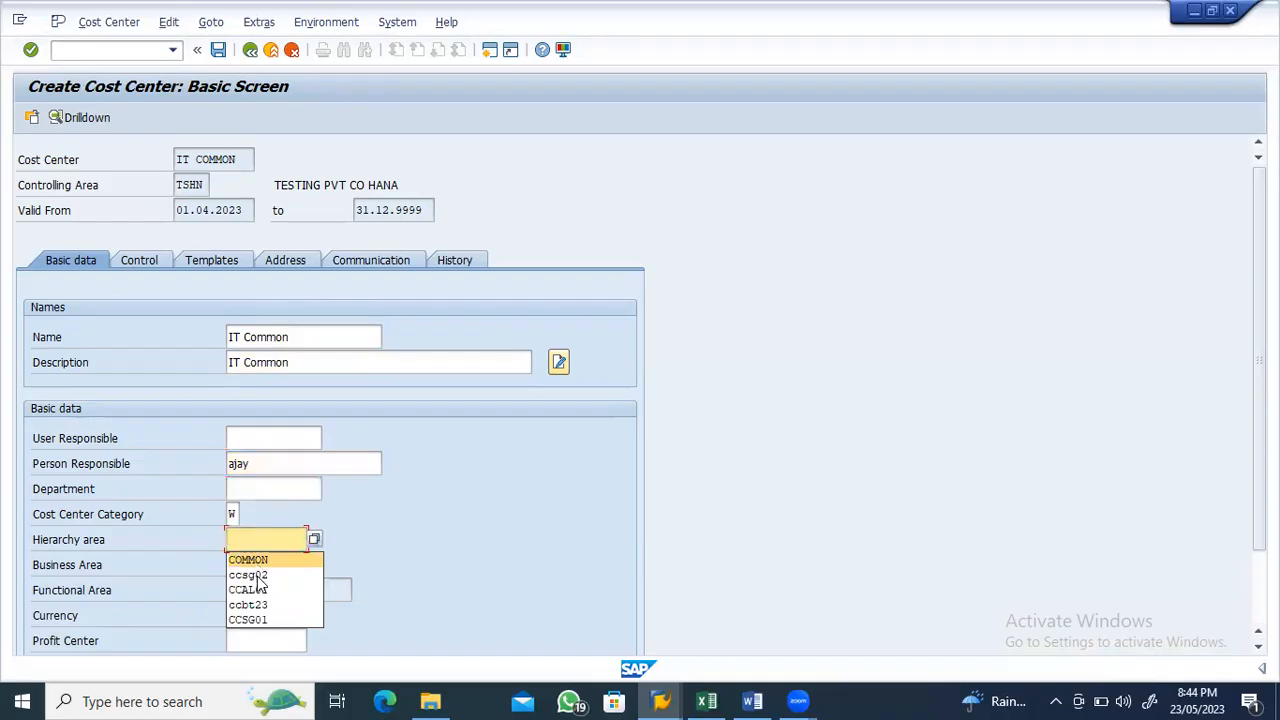
click(313, 541)
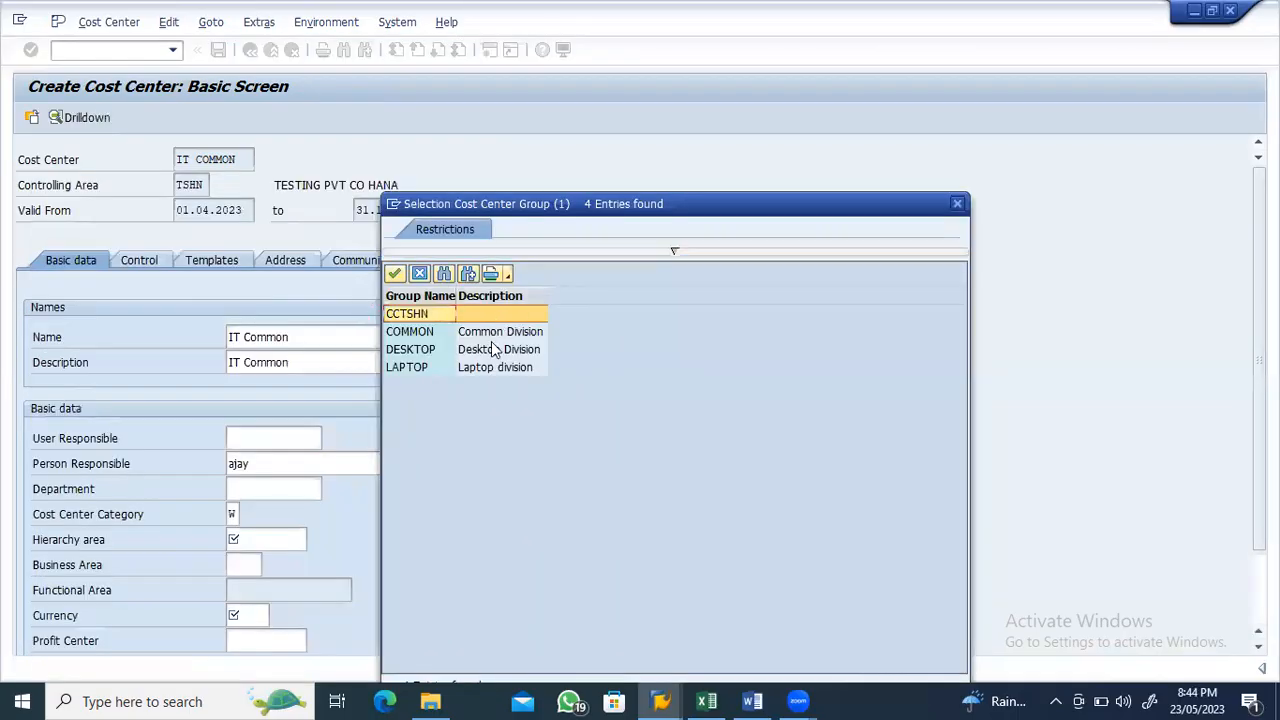
double_click(492, 340)
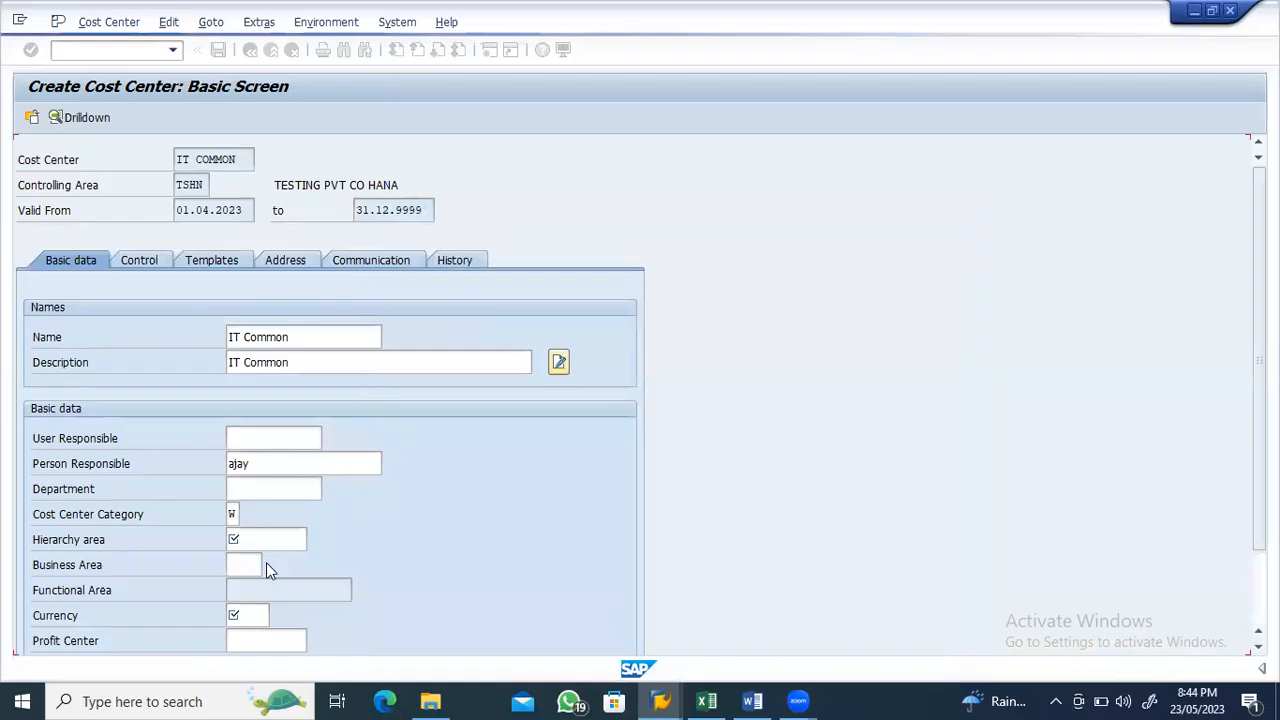
Set the IT Common cost center's currency to INR and its profit center to COMMON_PC, and save the cost center
click(247, 616)
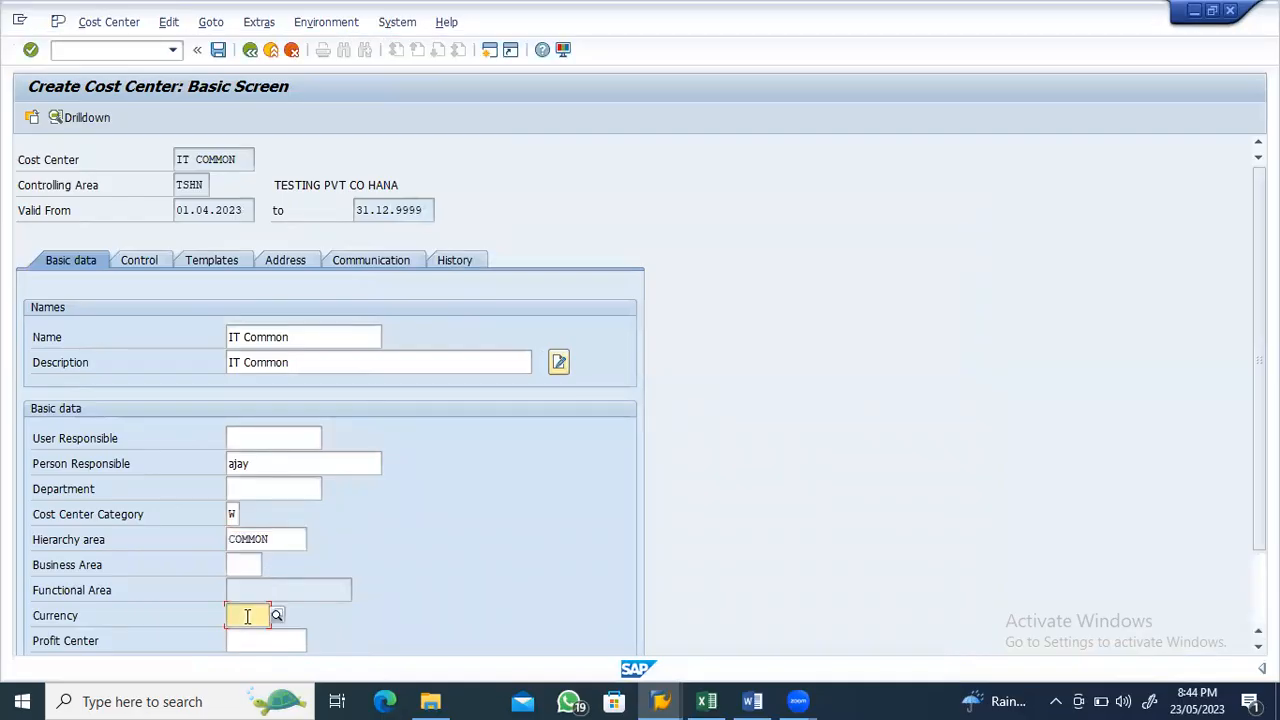
text(inr)
click(262, 645)
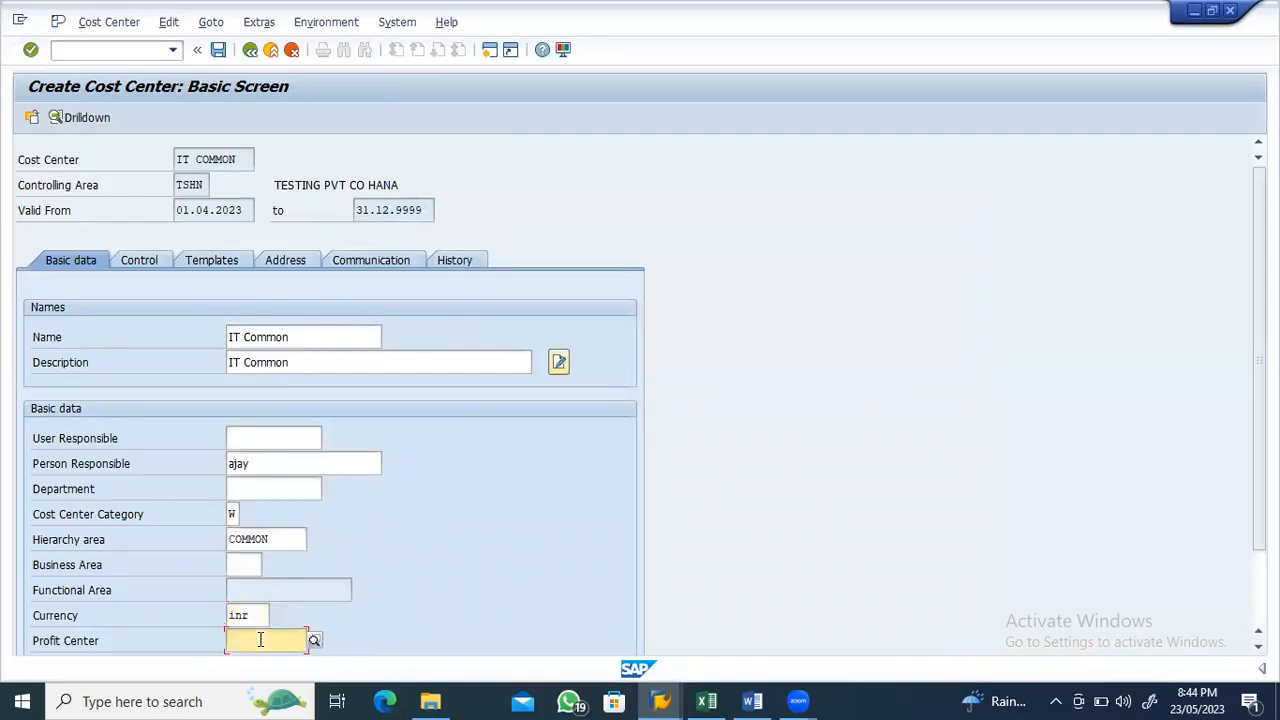
click(296, 642)
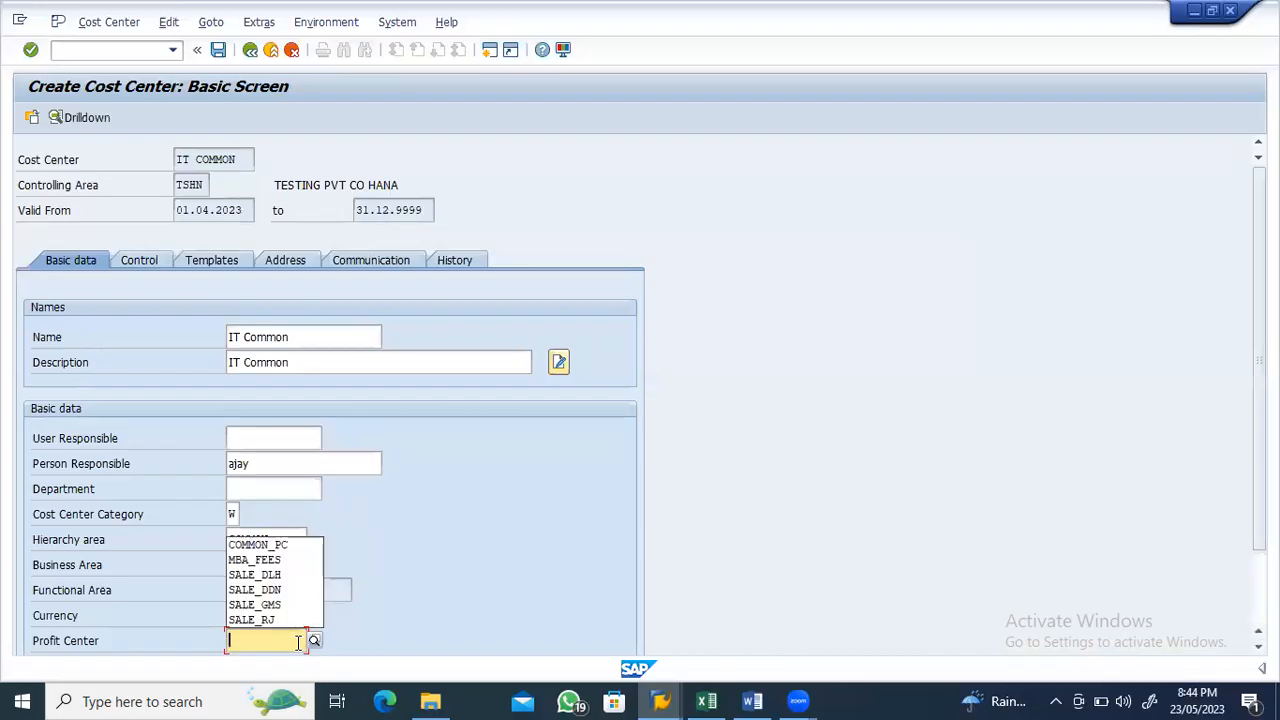
click(282, 546)
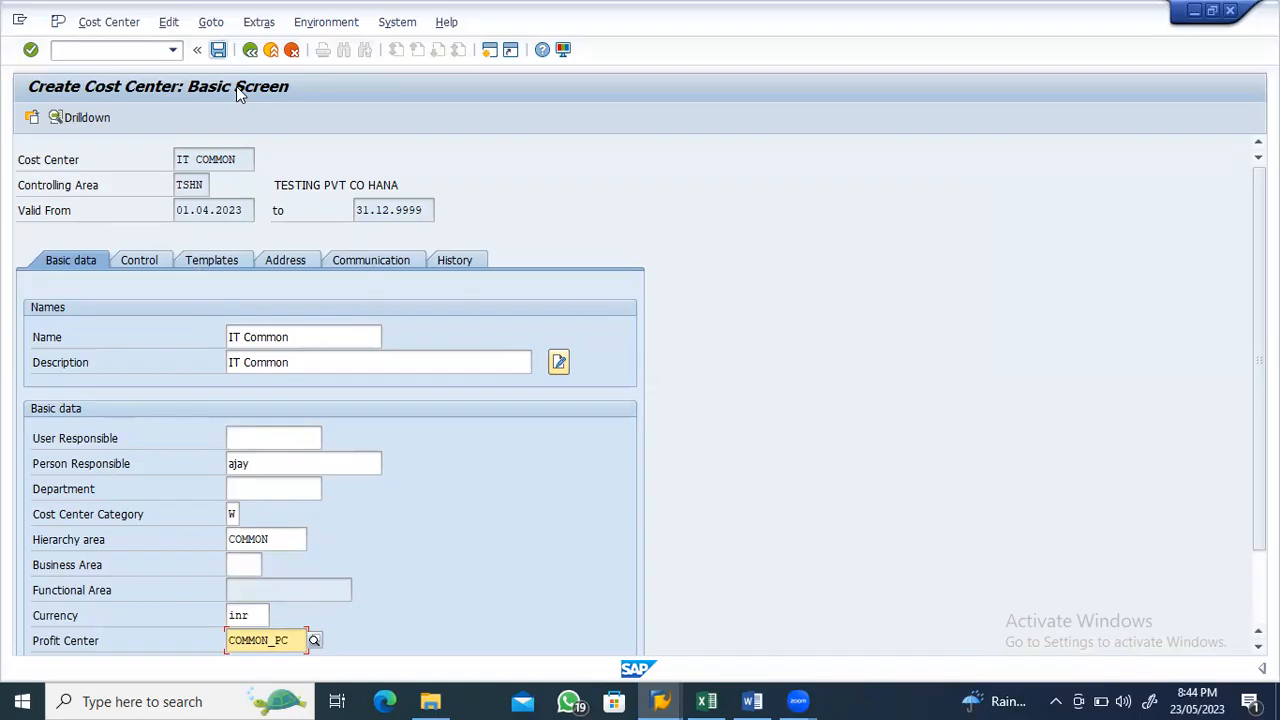
click(219, 51)
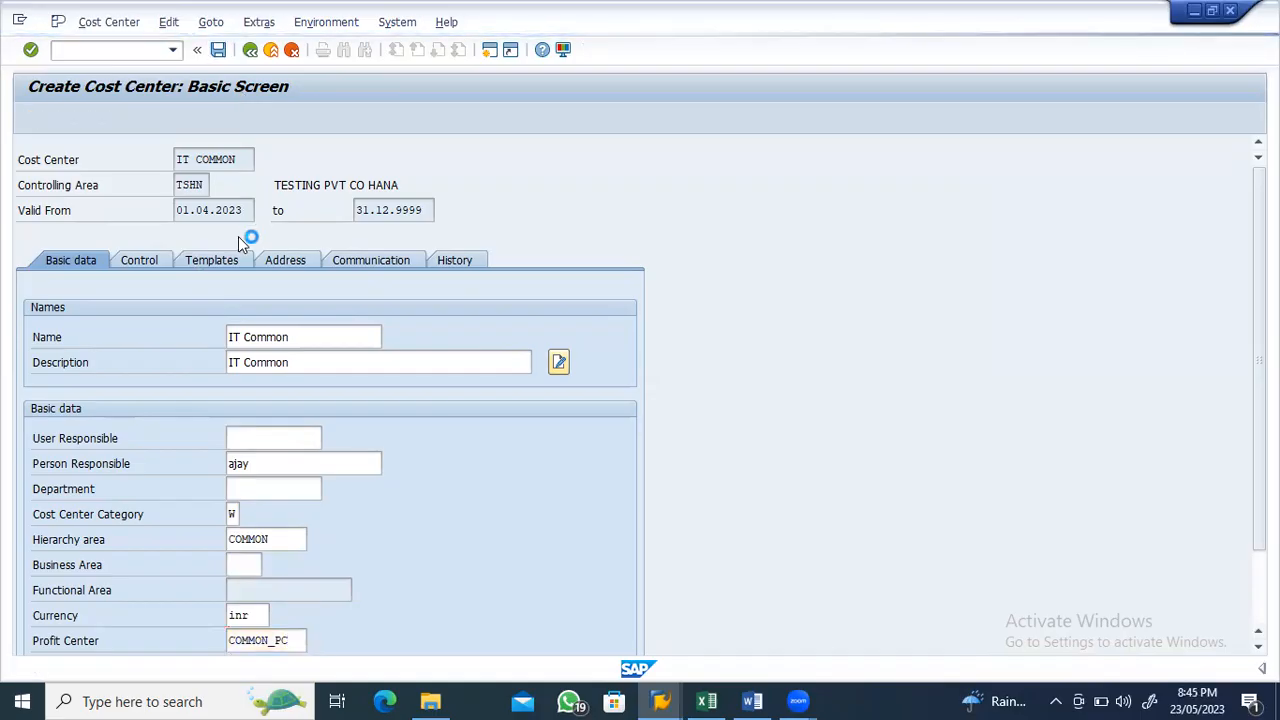
Search the existing cost centers of controlling area TSHN by company code, try to open HR COMMON, and leave cost center creation
click(286, 237)
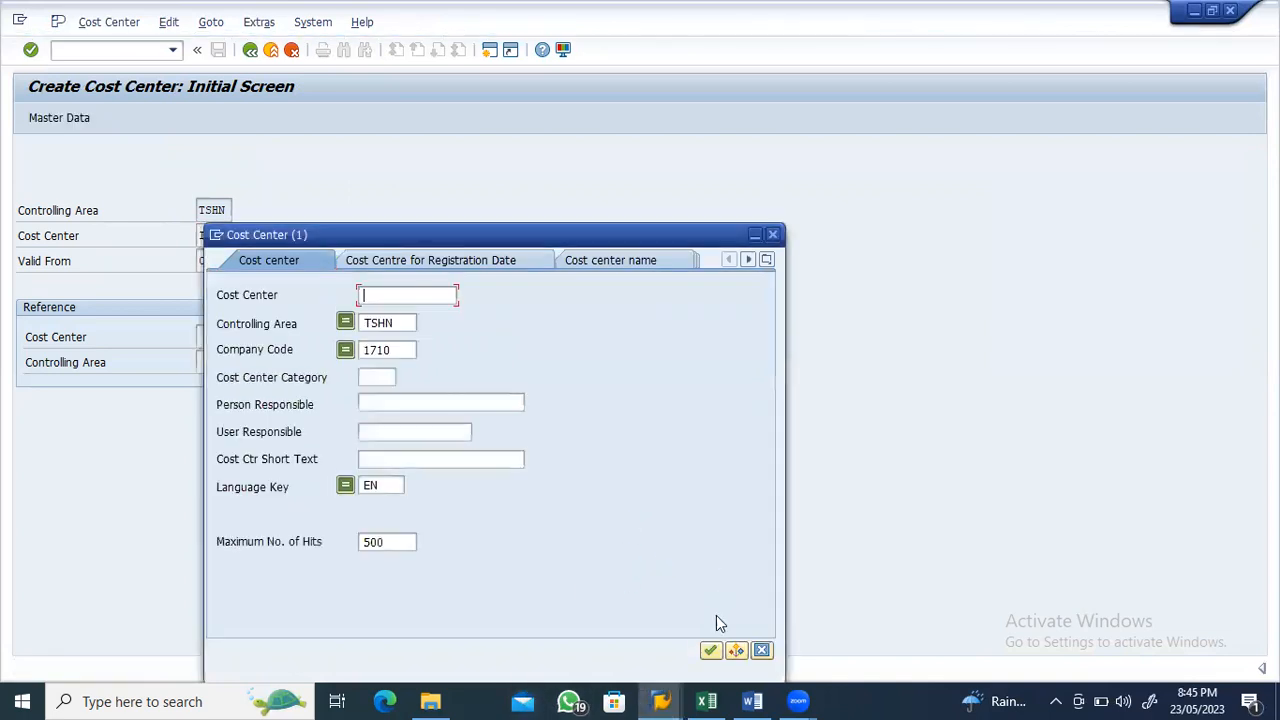
drag(398, 351, 335, 347)
text(t)
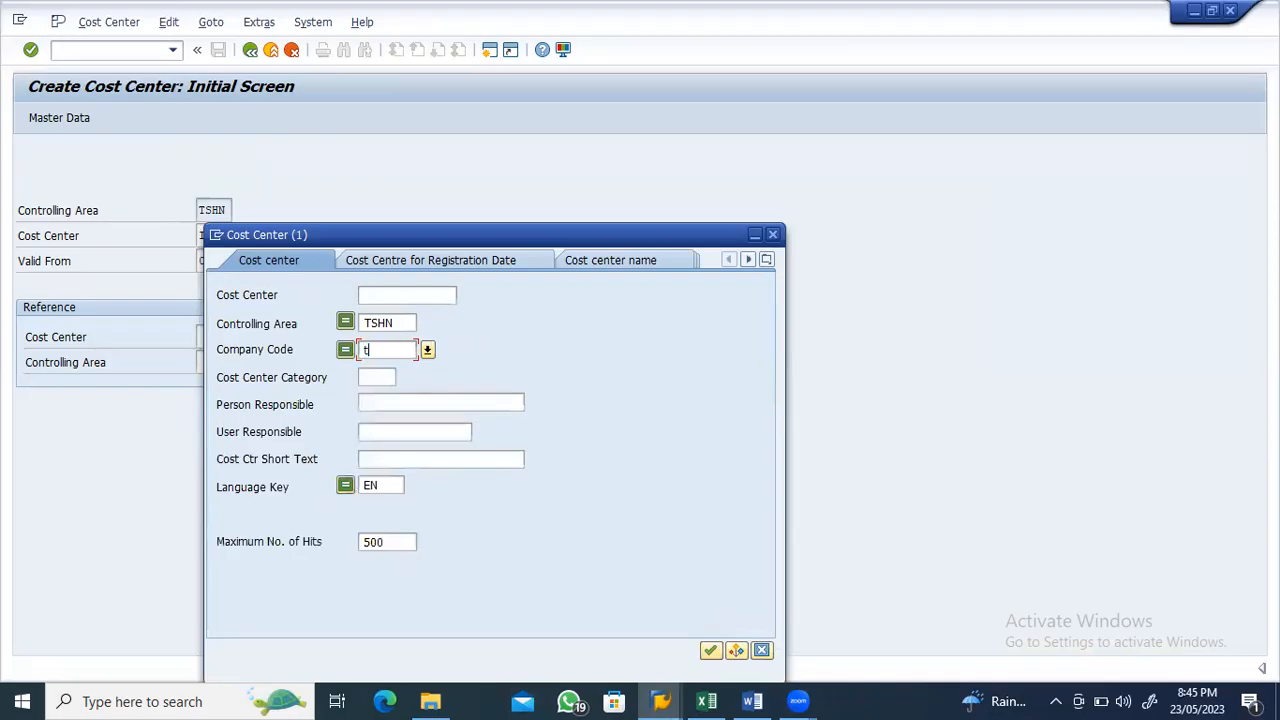
text(s)
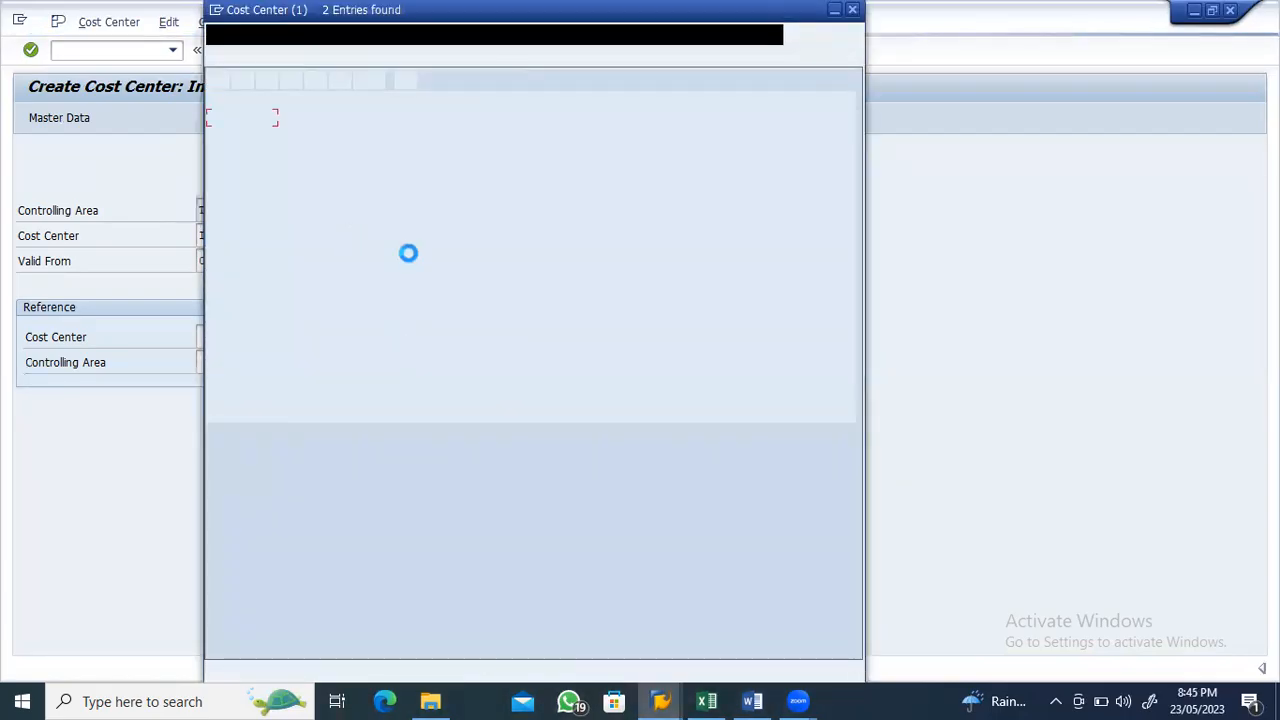
double_click(600, 137)
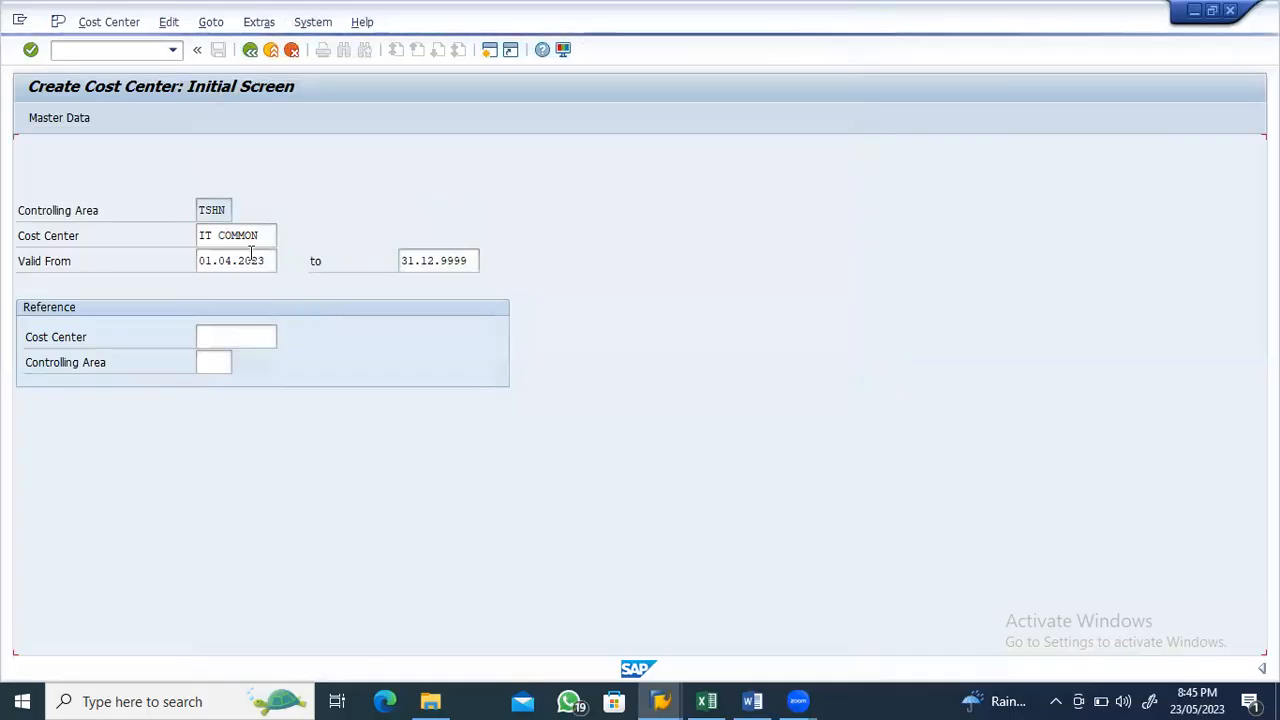
key(Return)
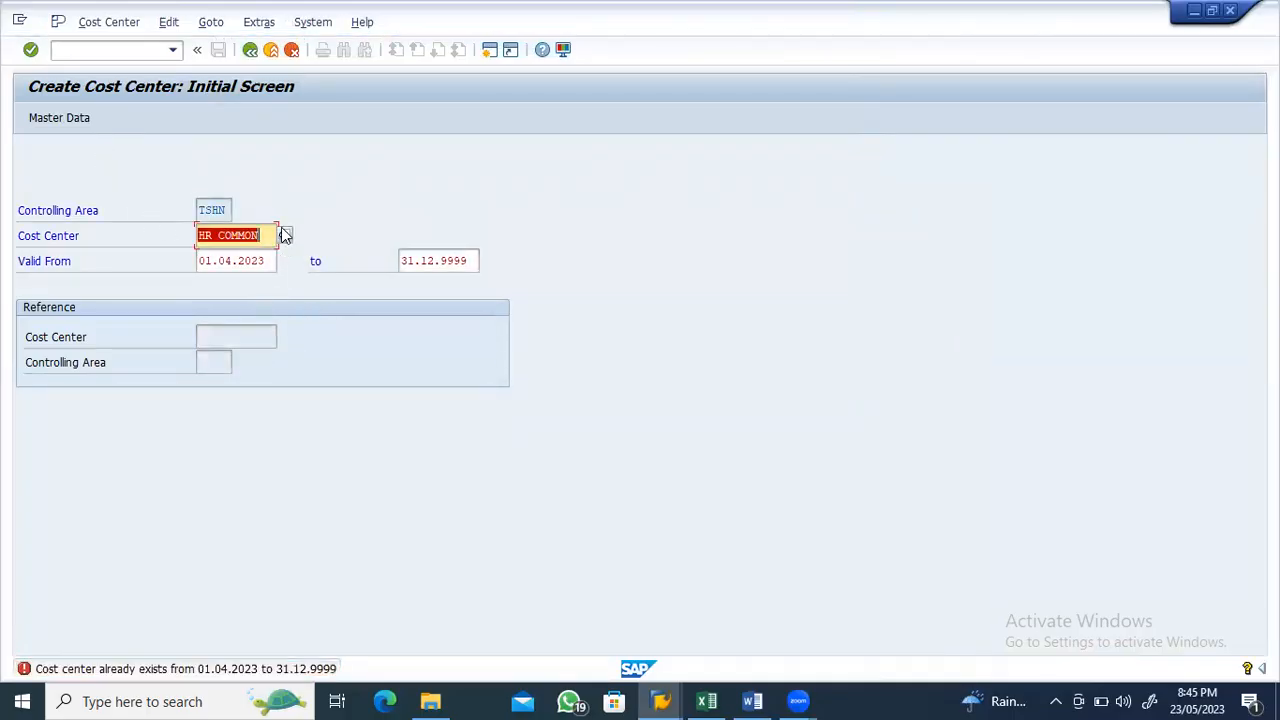
key(Return)
key(F3)
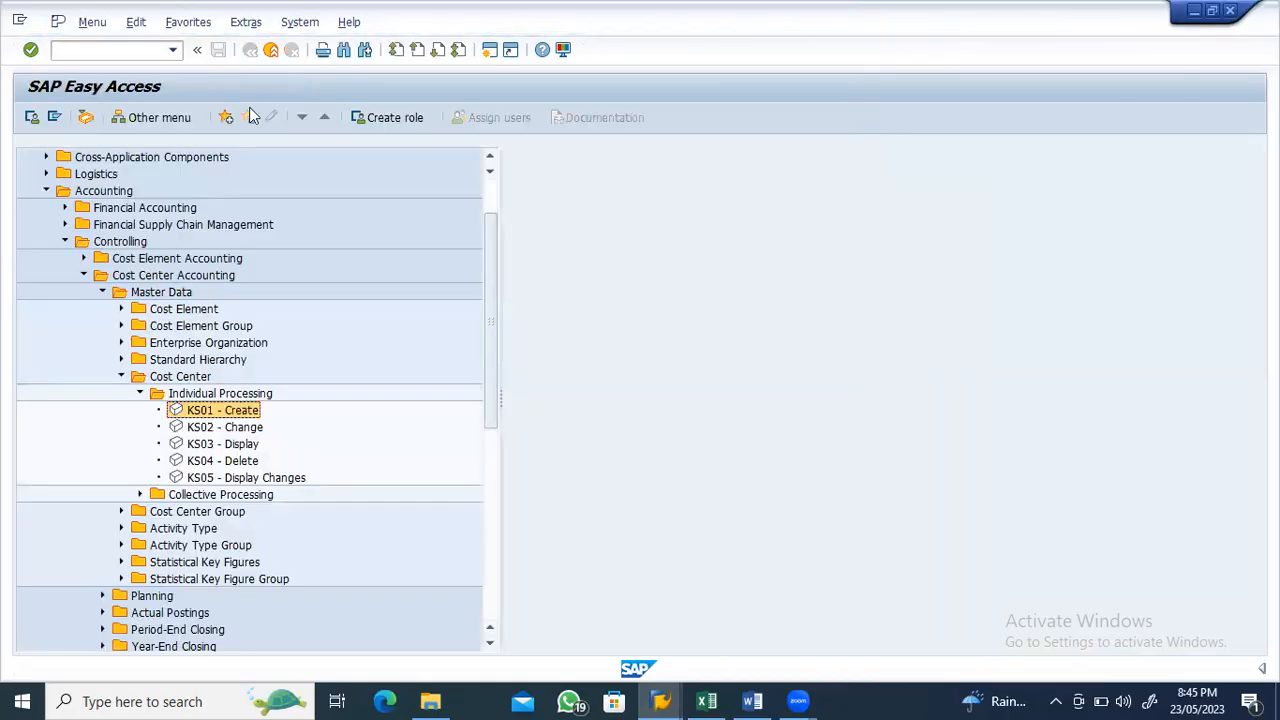
Open the HR COMMON cost center in change mode, review its basic data and hierarchy area, and return to the SAP menu
double_click(213, 427)
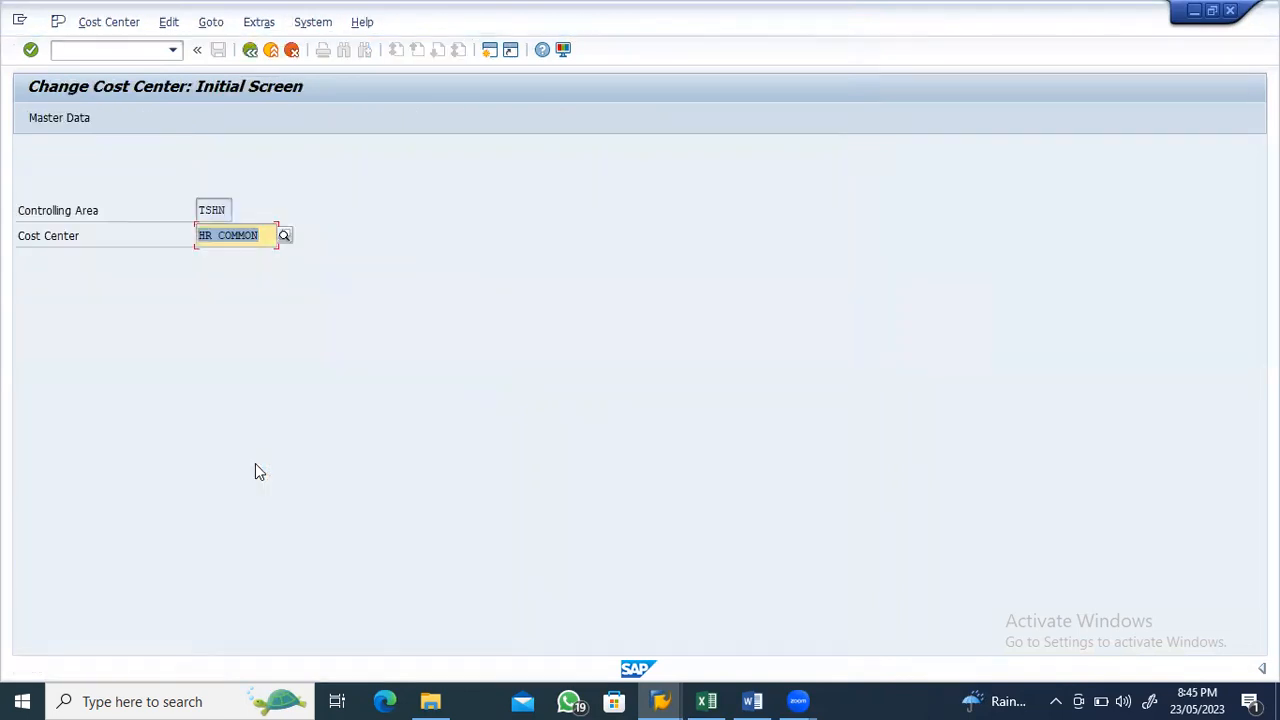
key(Return)
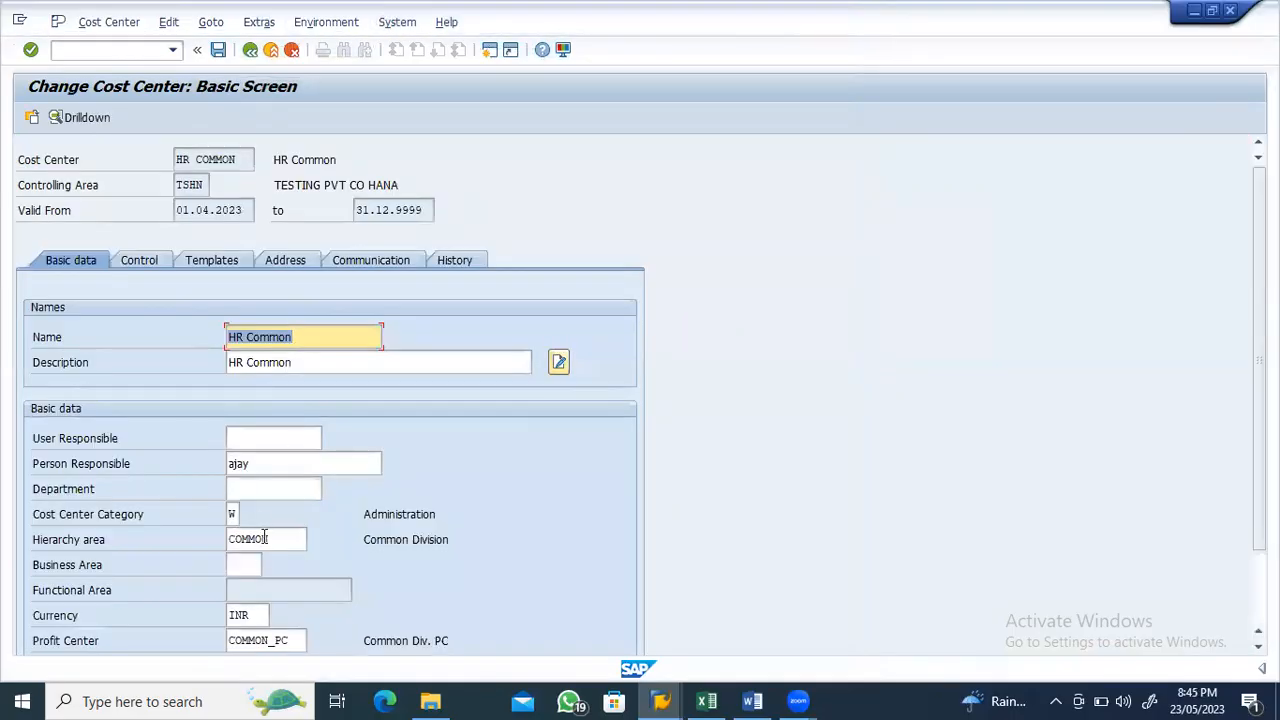
click(272, 538)
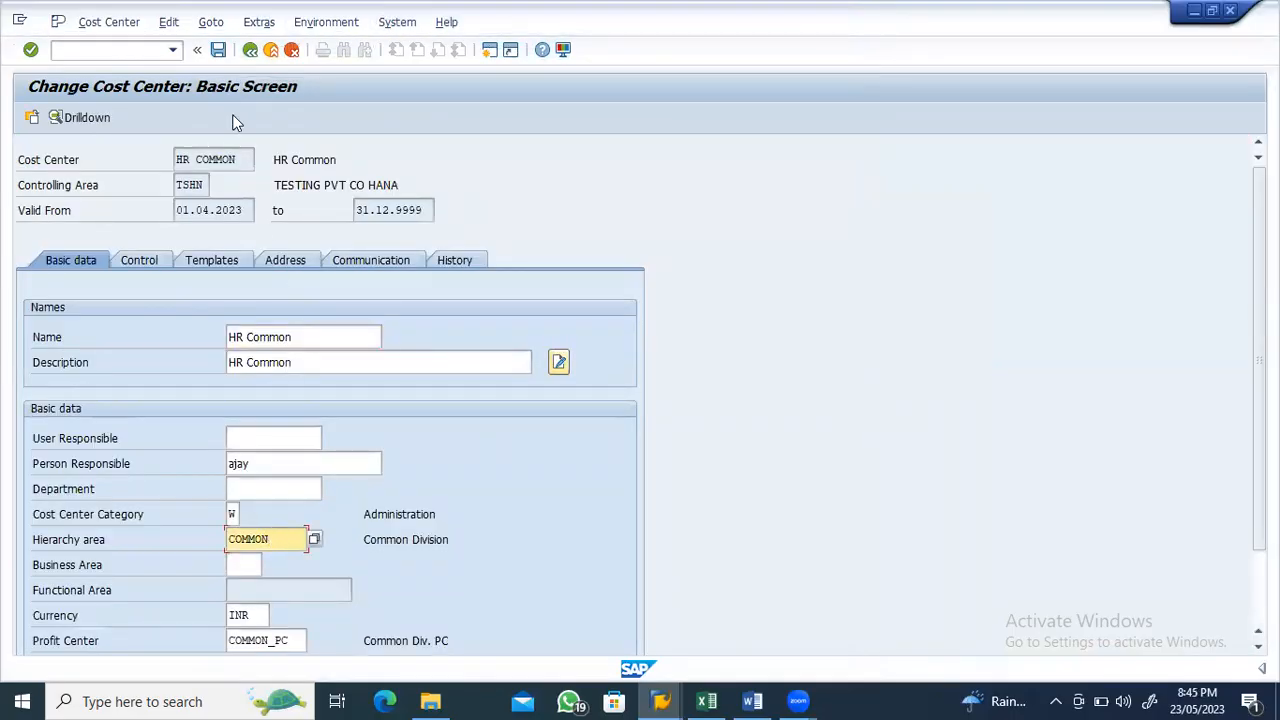
key(Return)
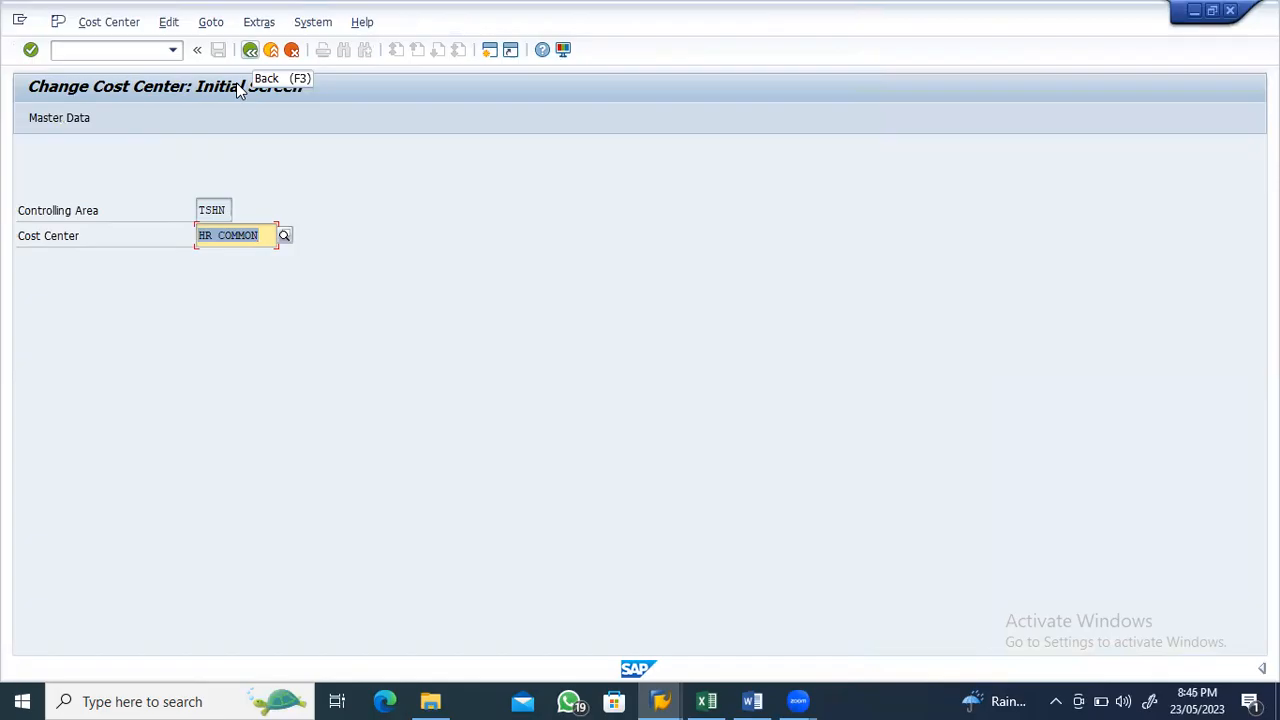
click(250, 50)
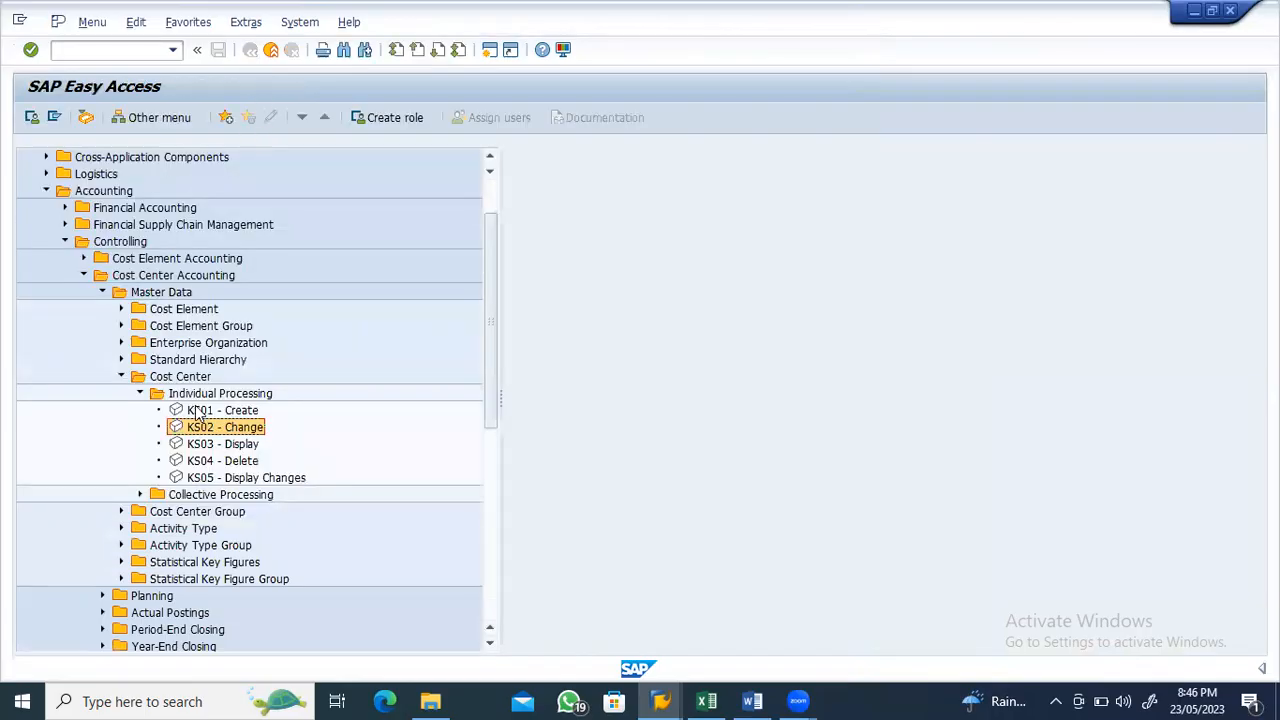
Start creating another cost center, using HR Laptop copied from the Word document, and continue to the basic screen
double_click(205, 411)
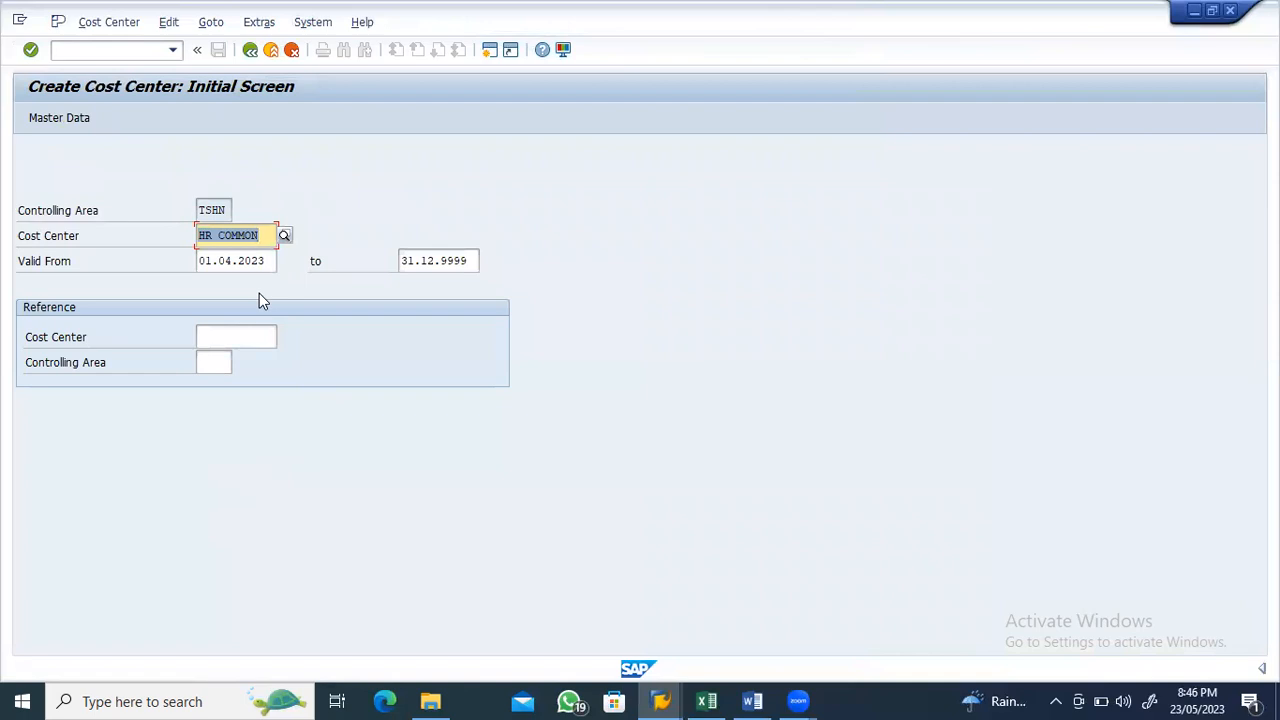
key(alt+Tab)
drag(657, 455, 601, 462)
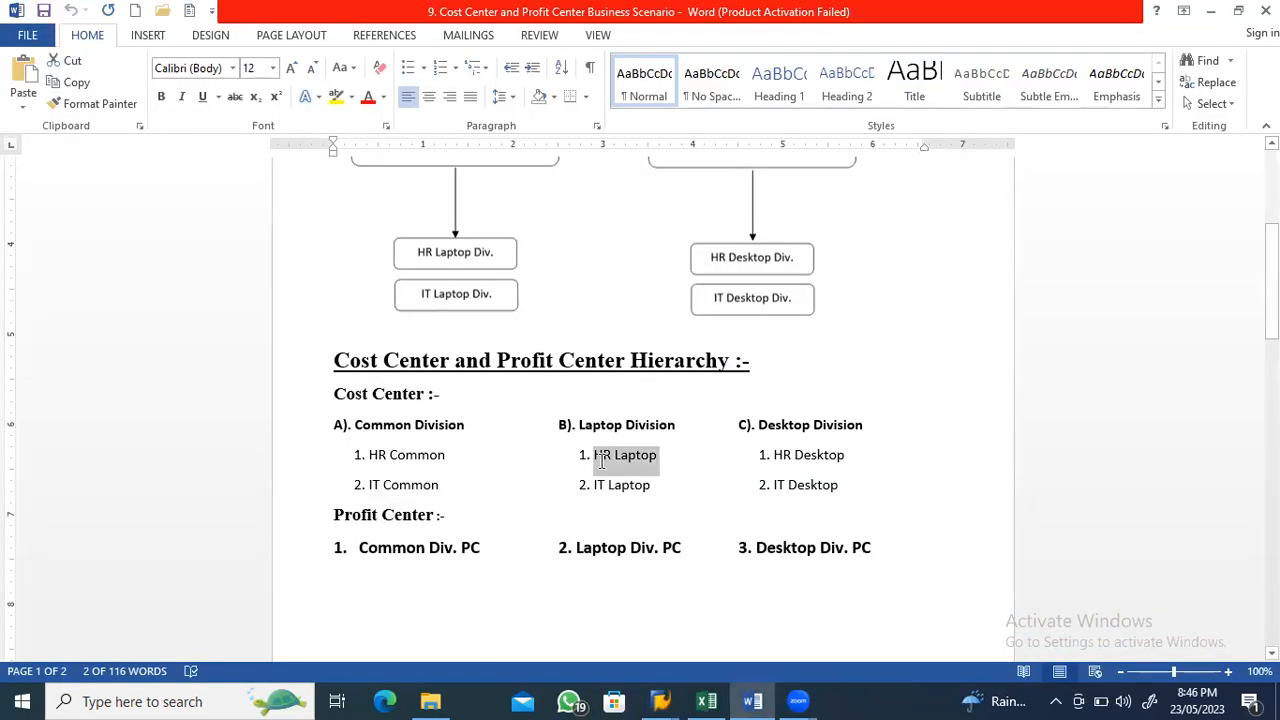
key(ctrl+c)
key(alt+Tab)
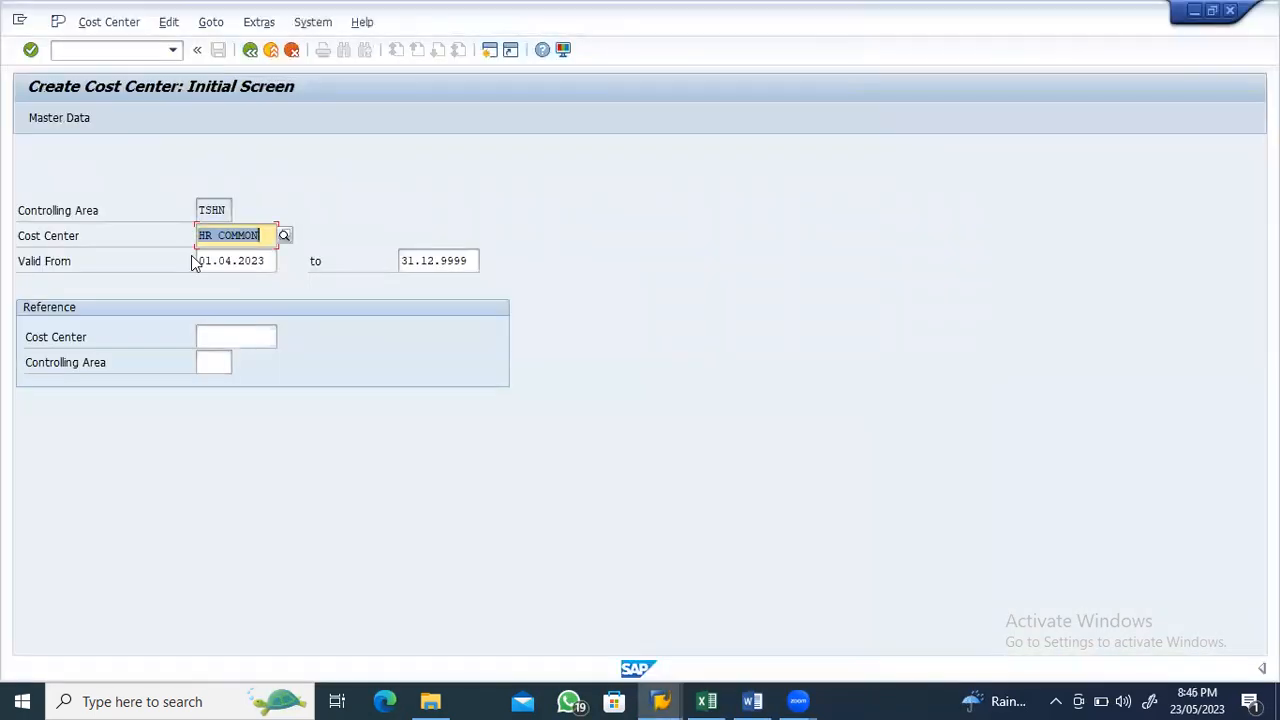
key(ctrl+v)
key(Return)
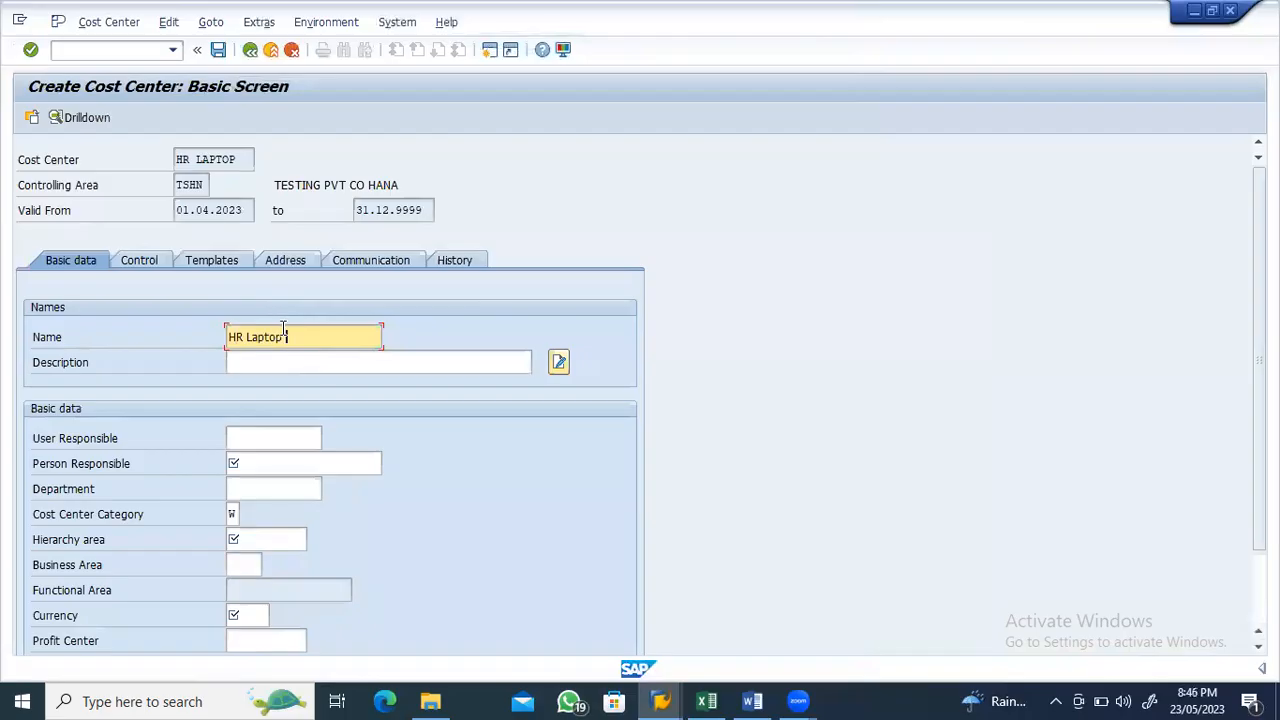
Enter HR Laptop as the cost center's name and description, and choose the first suggested person responsible
click(279, 361)
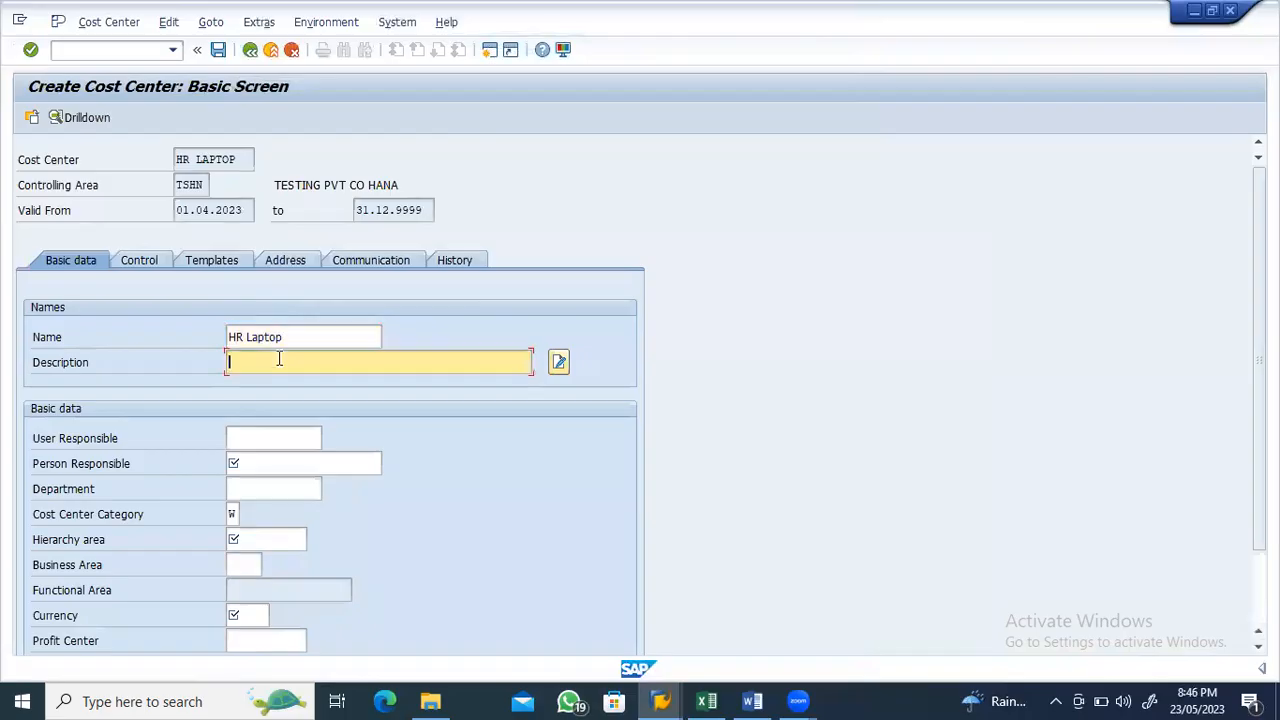
click(253, 462)
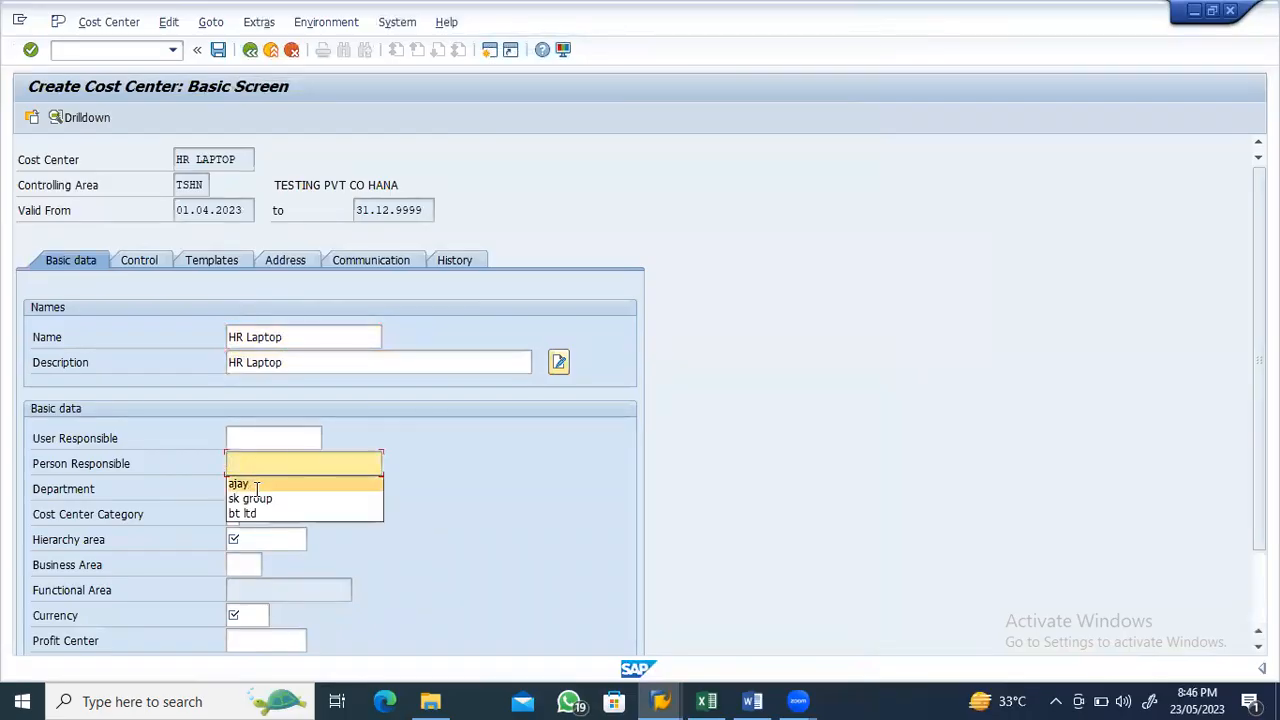
click(253, 483)
Assign HR Laptop to the LAPTOP hierarchy area and set its currency to INR
click(254, 539)
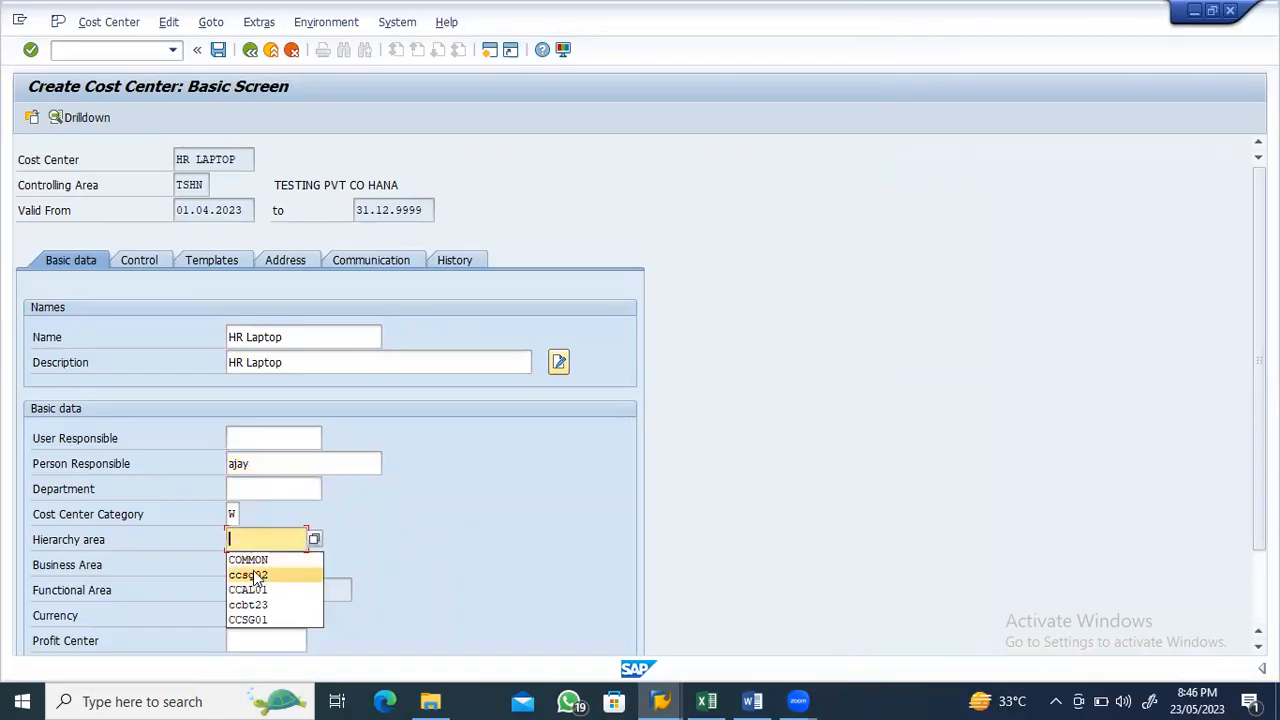
click(317, 542)
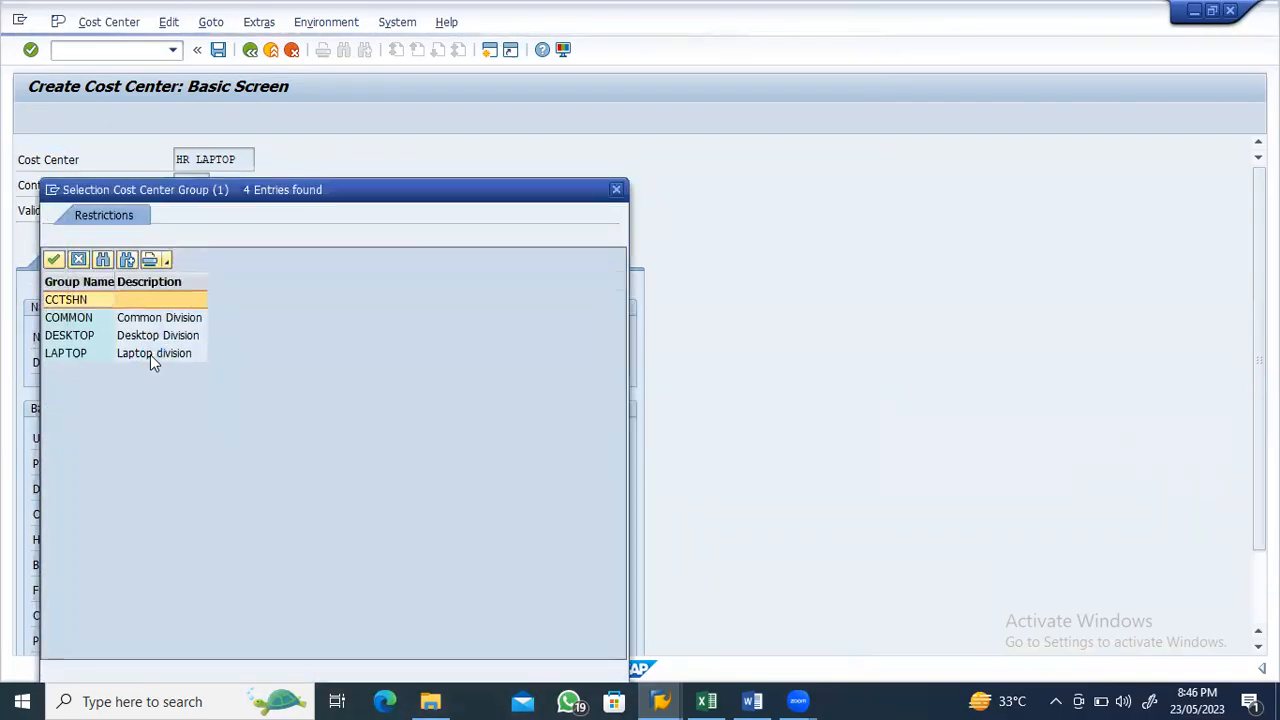
double_click(152, 354)
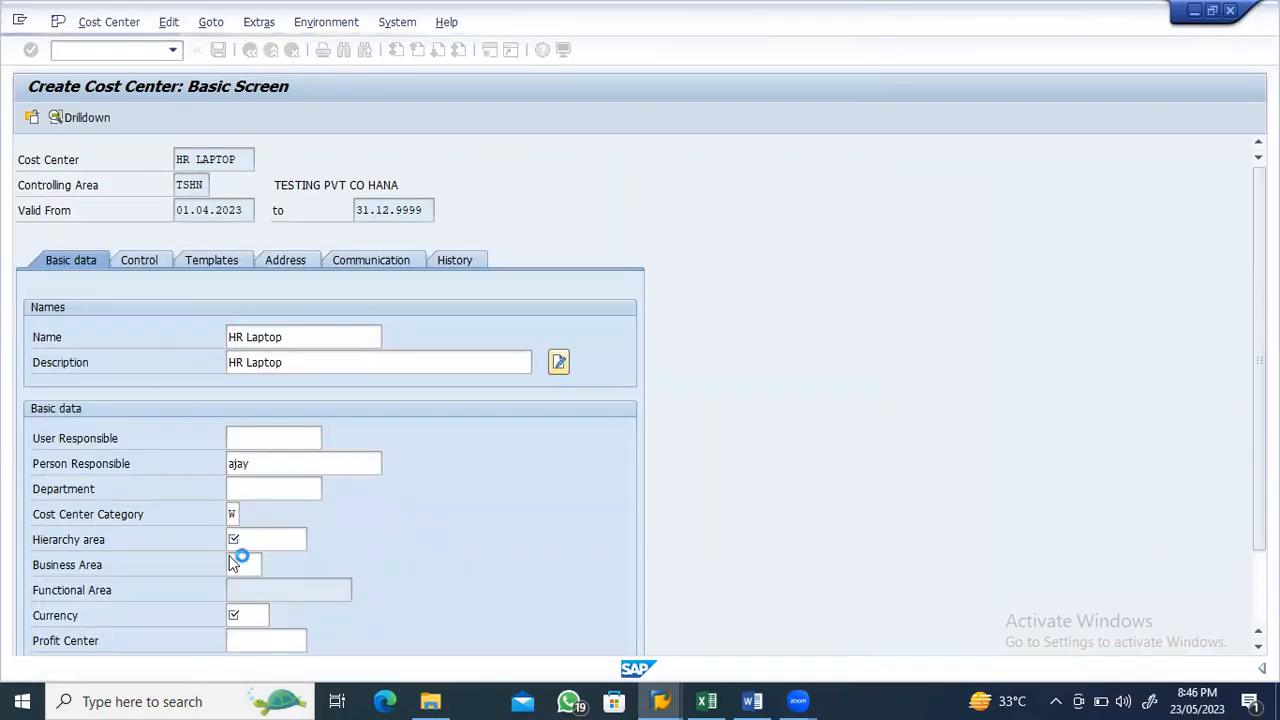
click(245, 621)
click(249, 638)
Assign profit center LAPTOP_PC from the standard hierarchy to HR Laptop and save the cost center
click(268, 644)
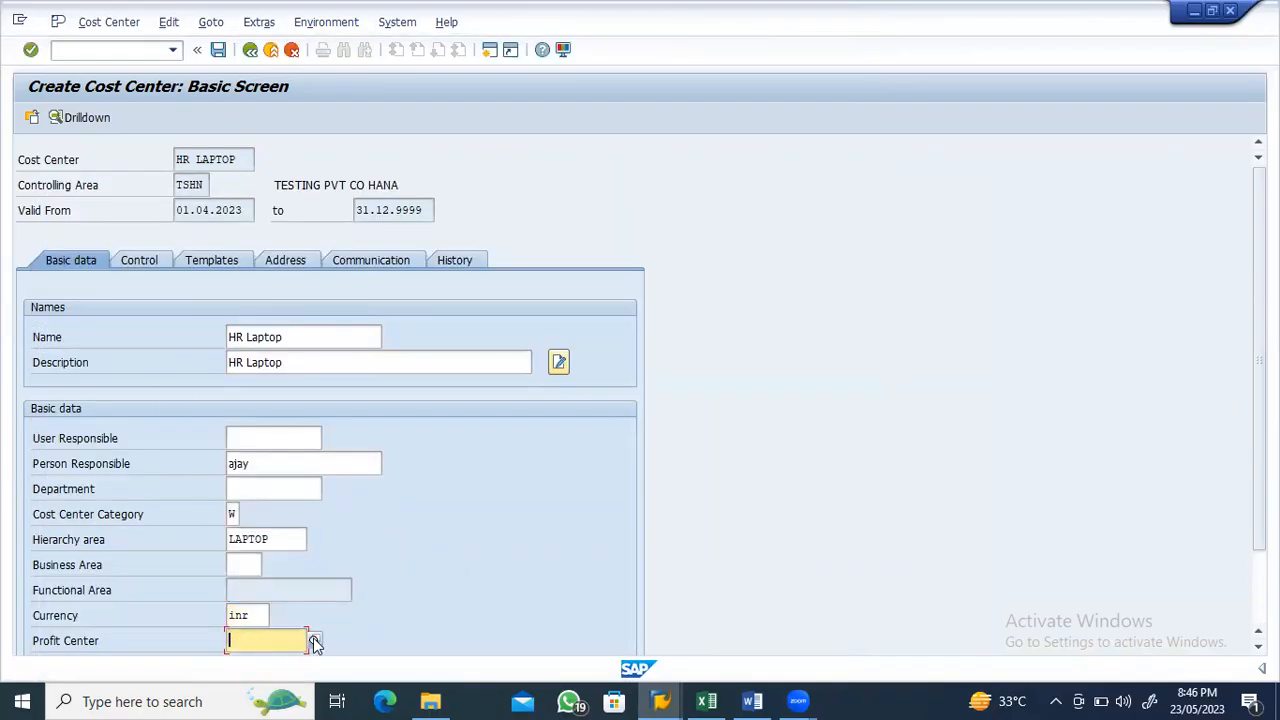
click(314, 641)
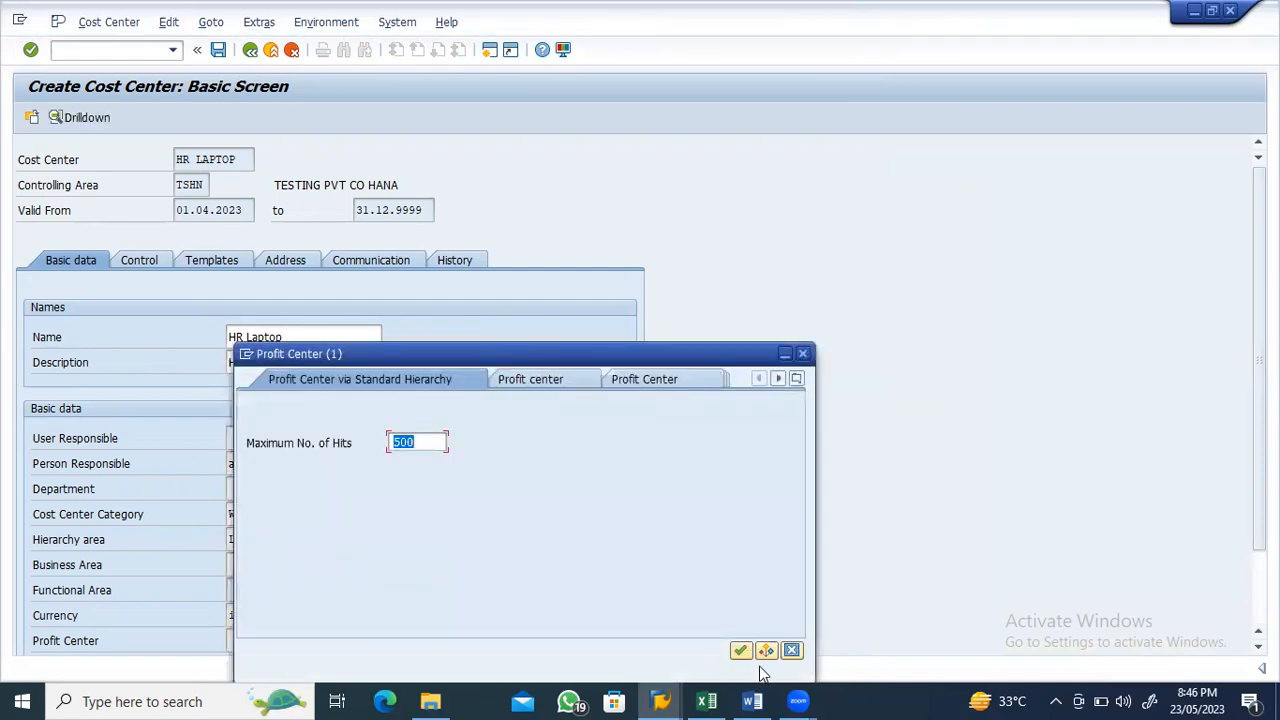
click(740, 651)
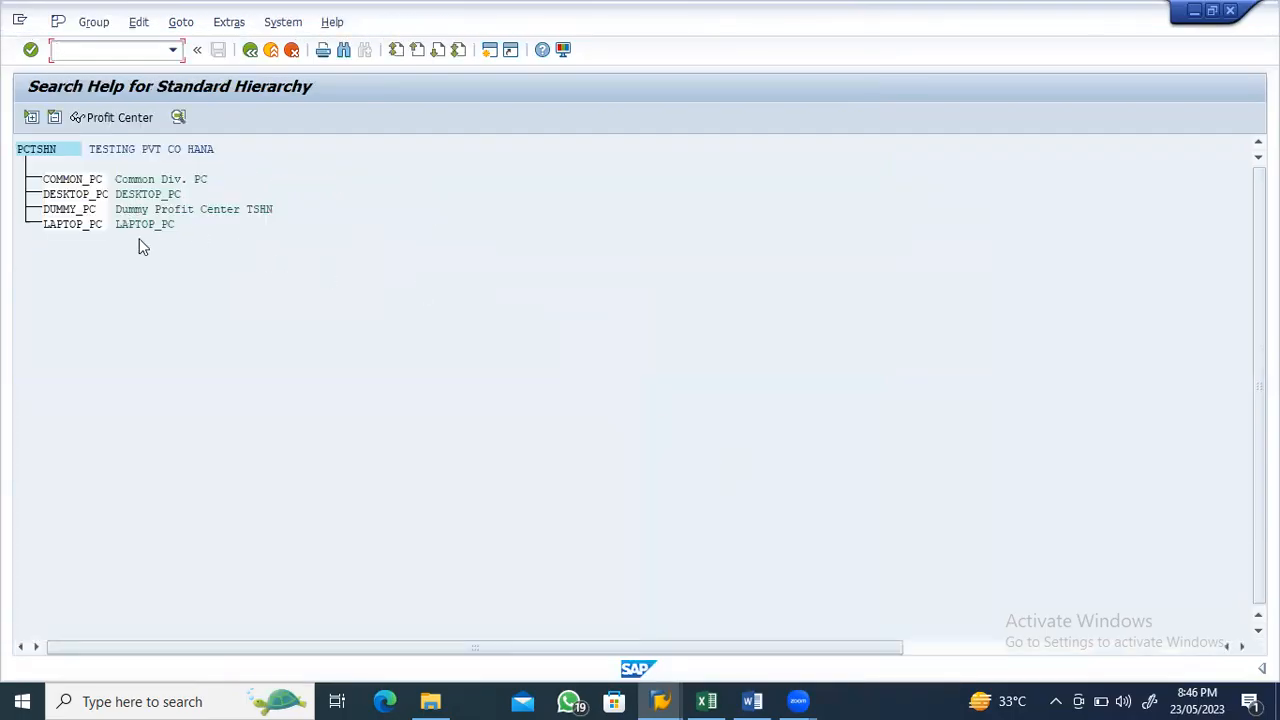
double_click(143, 228)
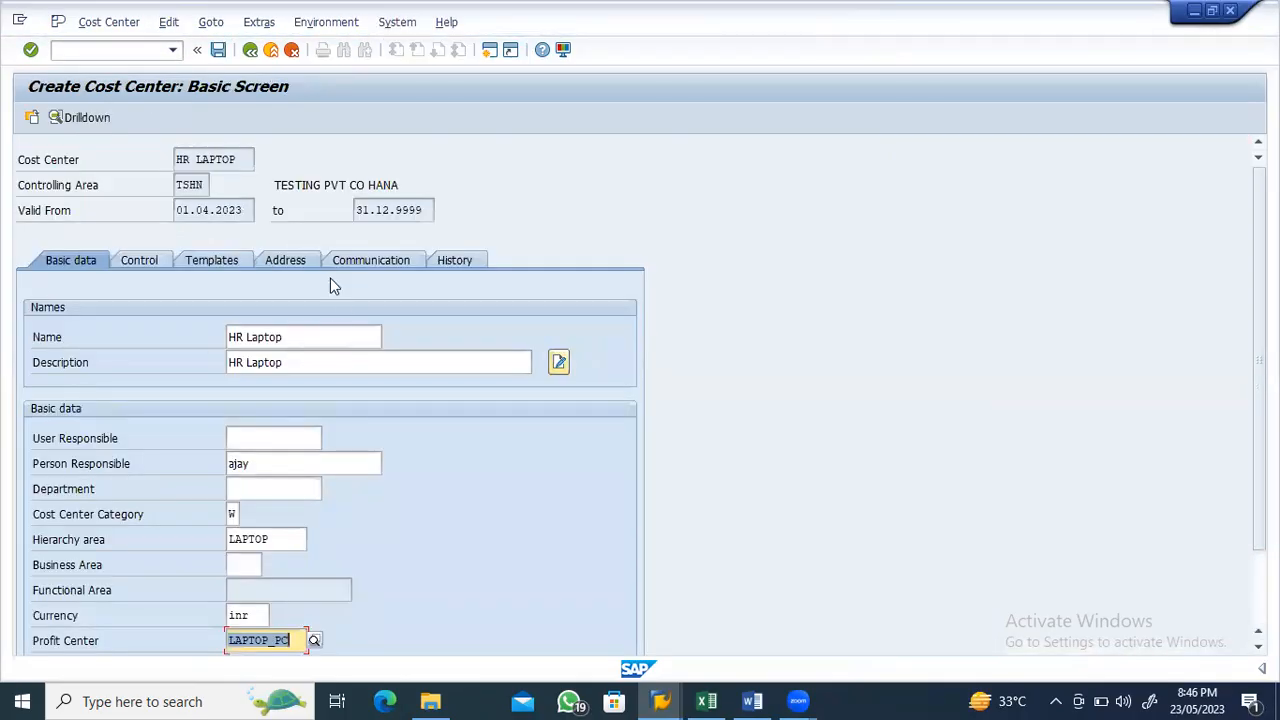
click(229, 263)
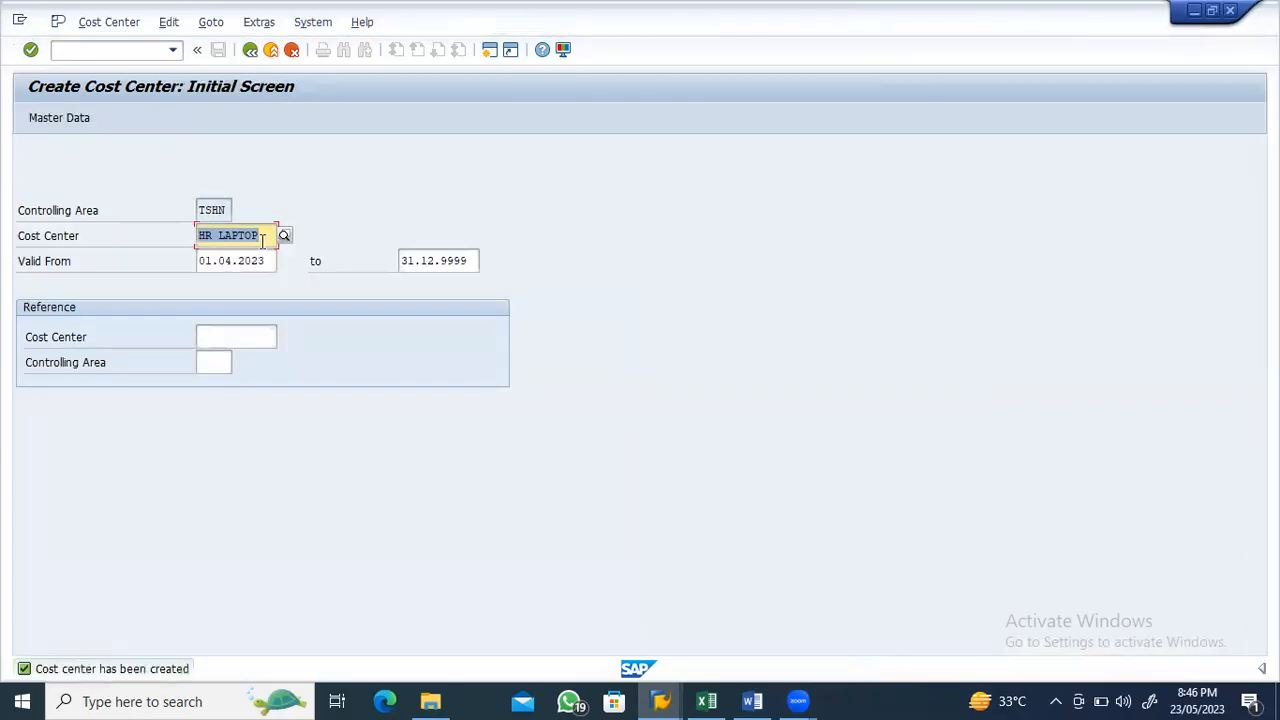
Start creating cost center IT Laptop, copied from the Word document, and use IT Laptop as its name and description
key(alt+Tab)
click(648, 488)
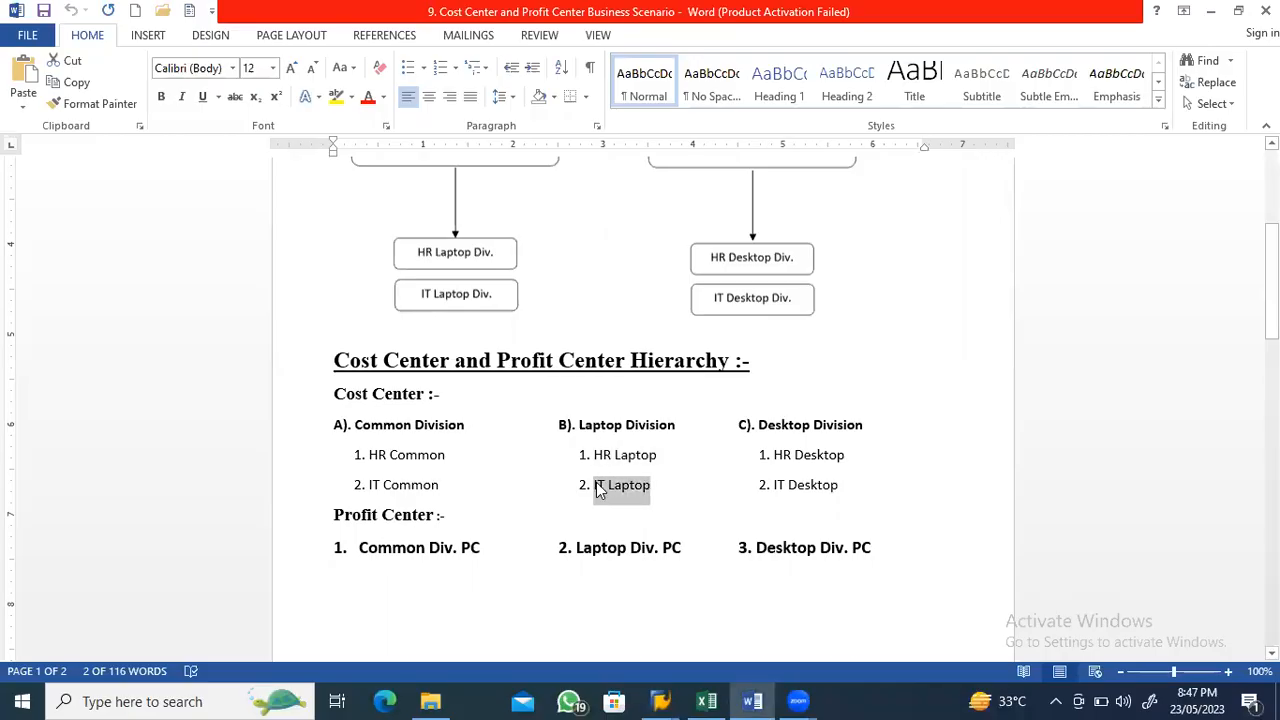
key(alt+Tab)
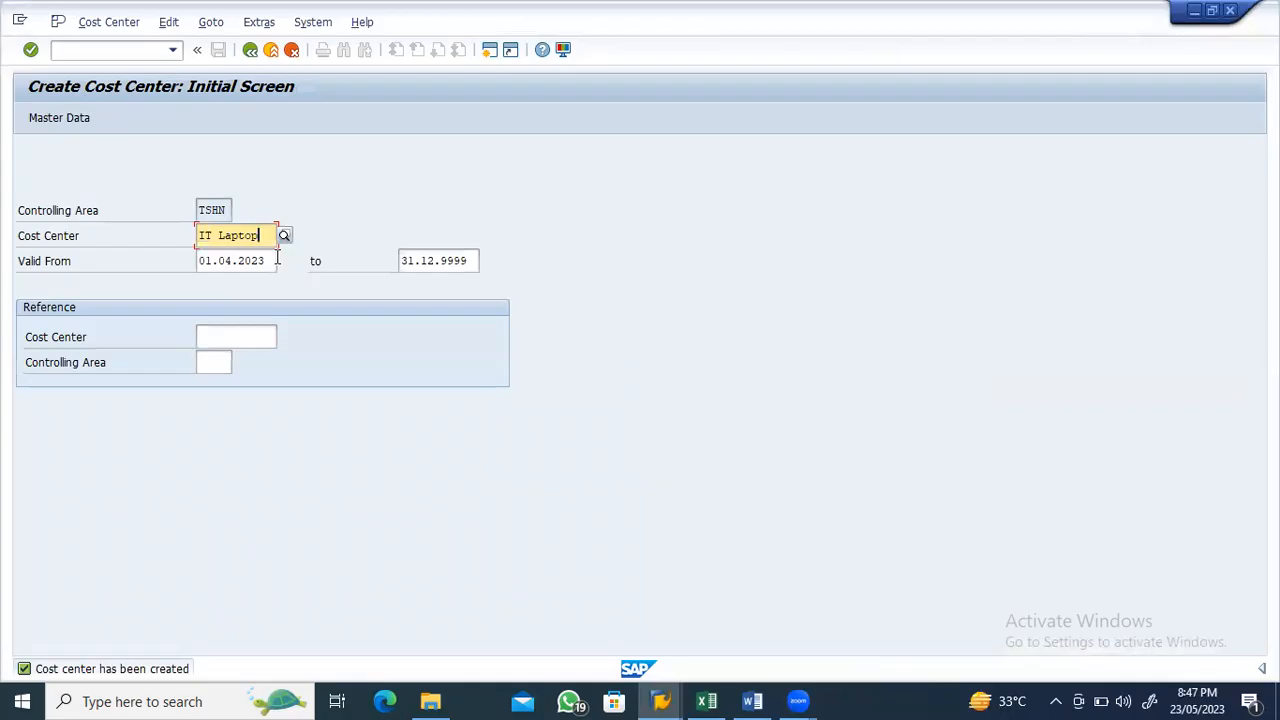
key(Return)
key(ctrl+v)
click(326, 366)
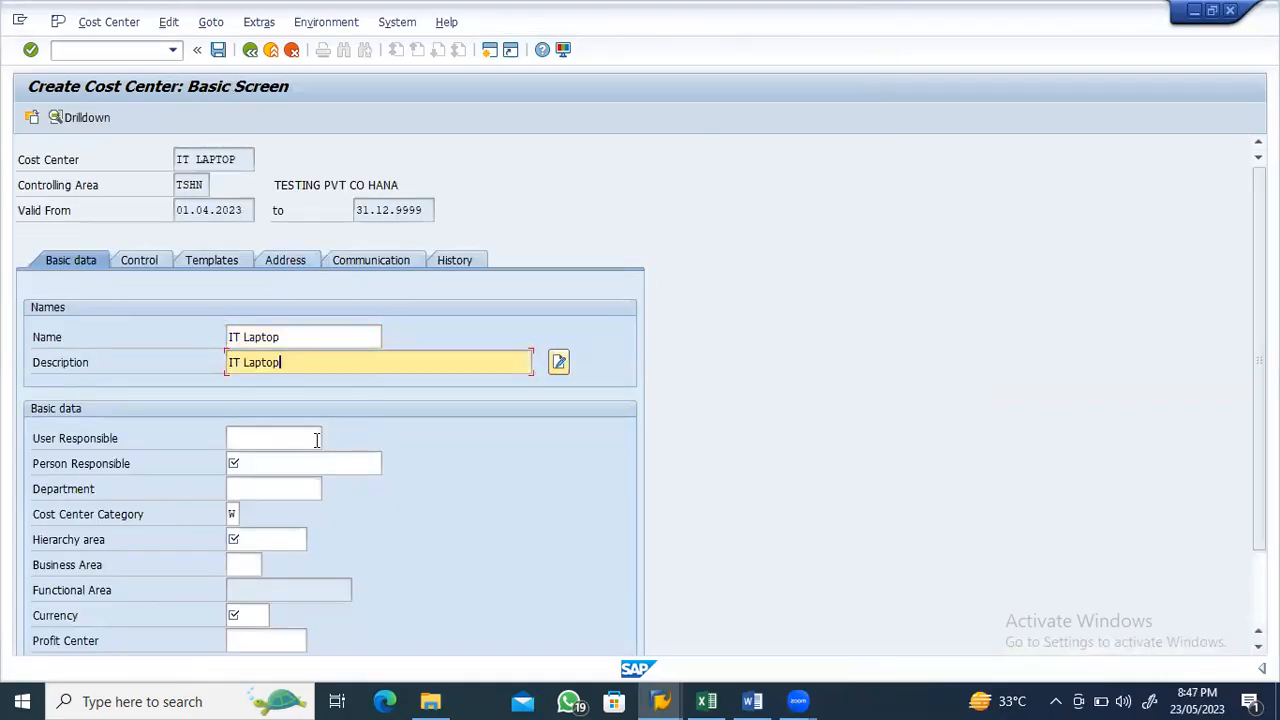
Enter the person responsible for IT Laptop and assign it to the LAPTOP hierarchy area
click(289, 463)
key(BackSpace)
click(287, 486)
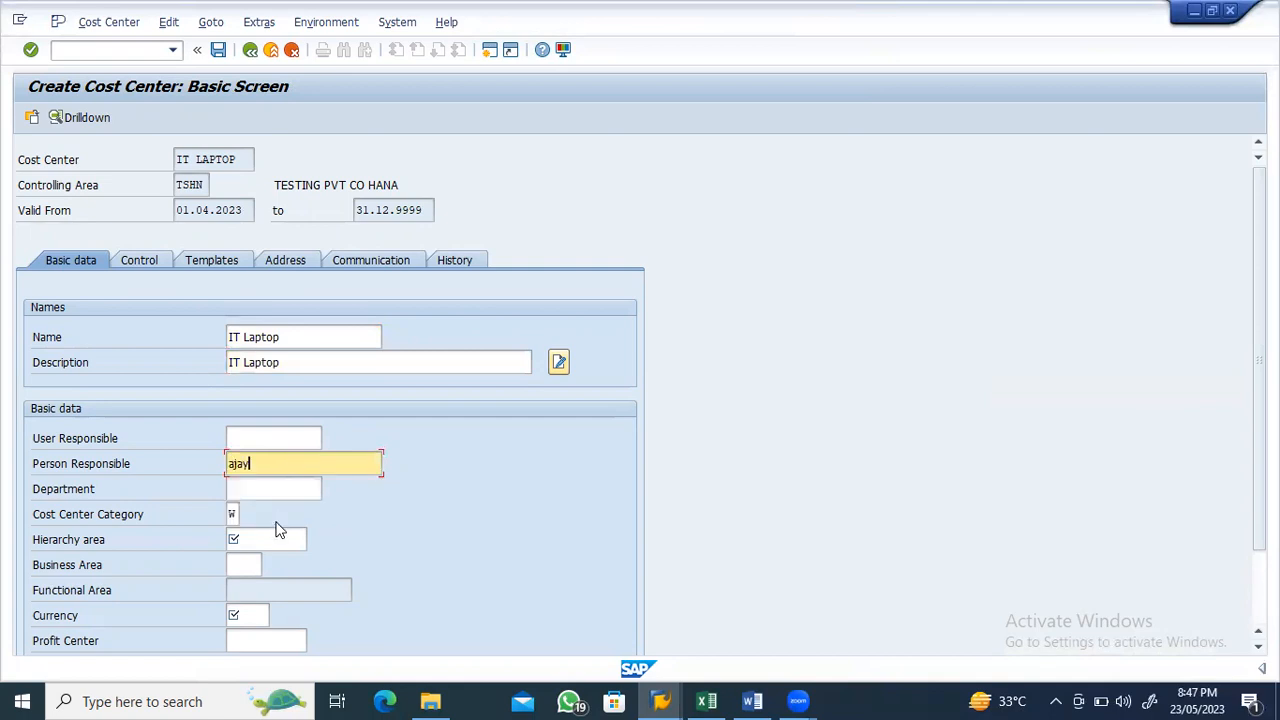
click(268, 538)
key(BackSpace)
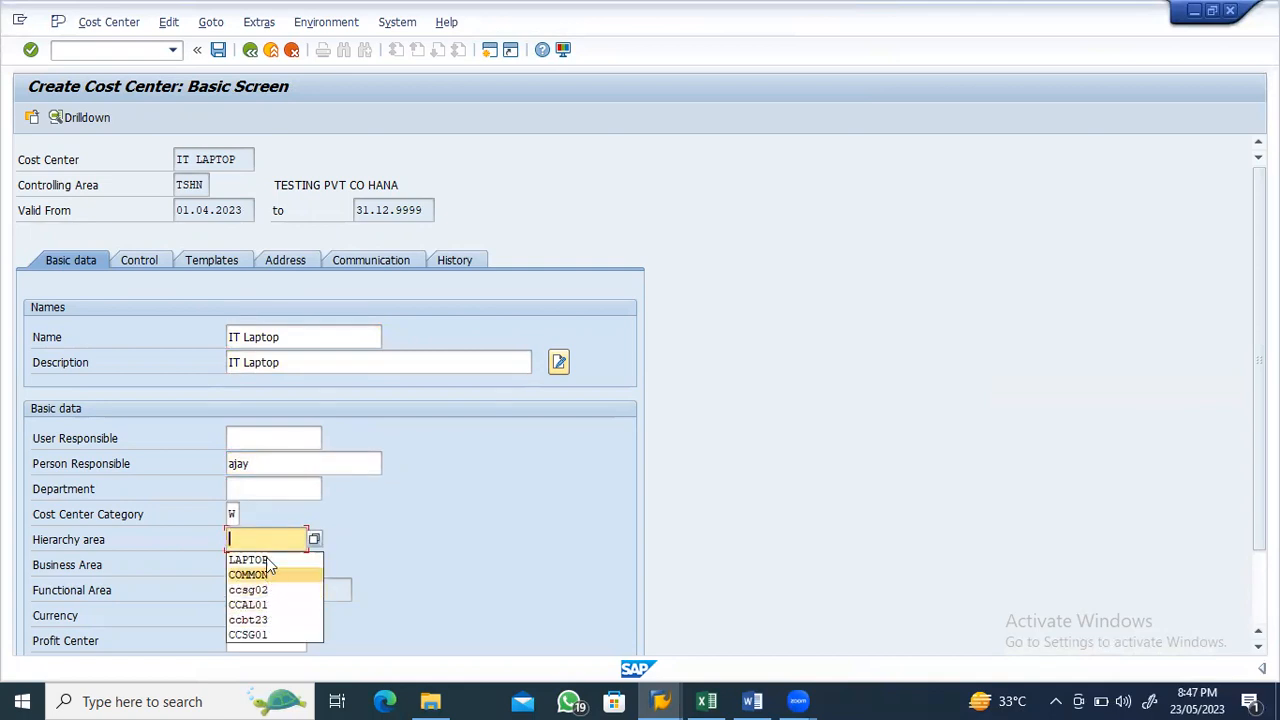
click(266, 559)
Set IT Laptop's currency to INR and its profit center to LAPTOP_PC, and save the cost center
click(260, 615)
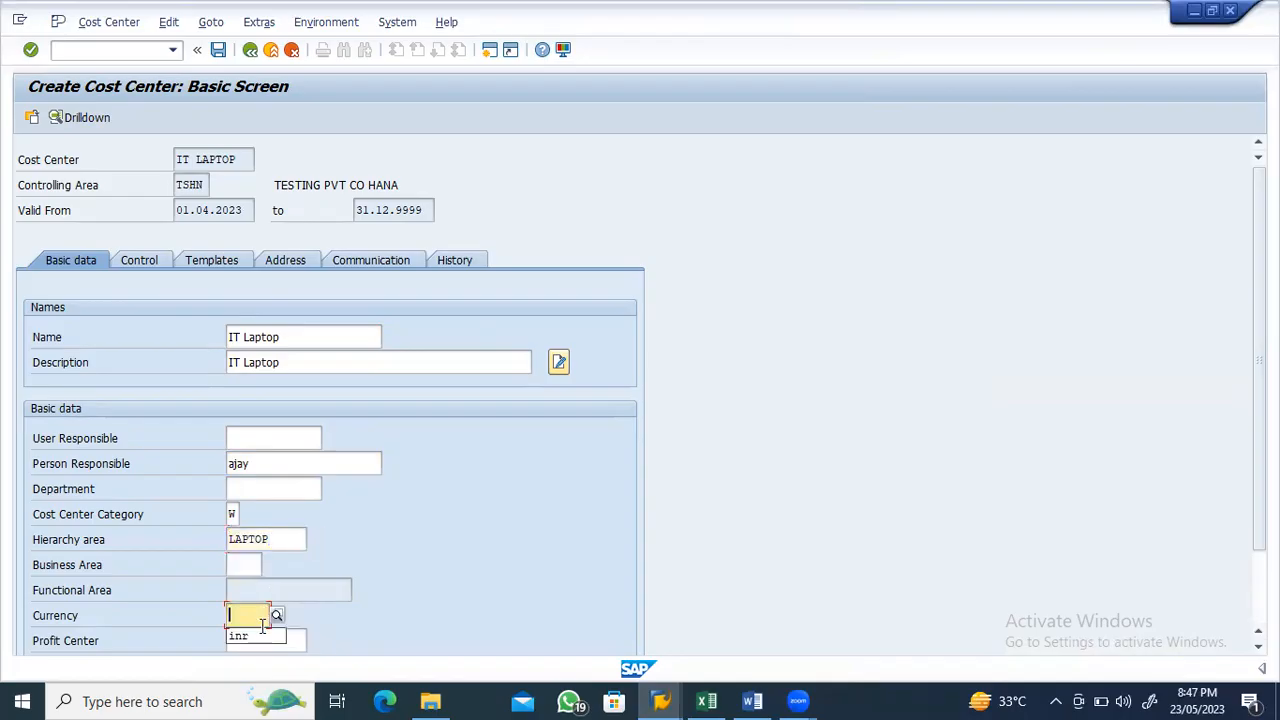
click(285, 641)
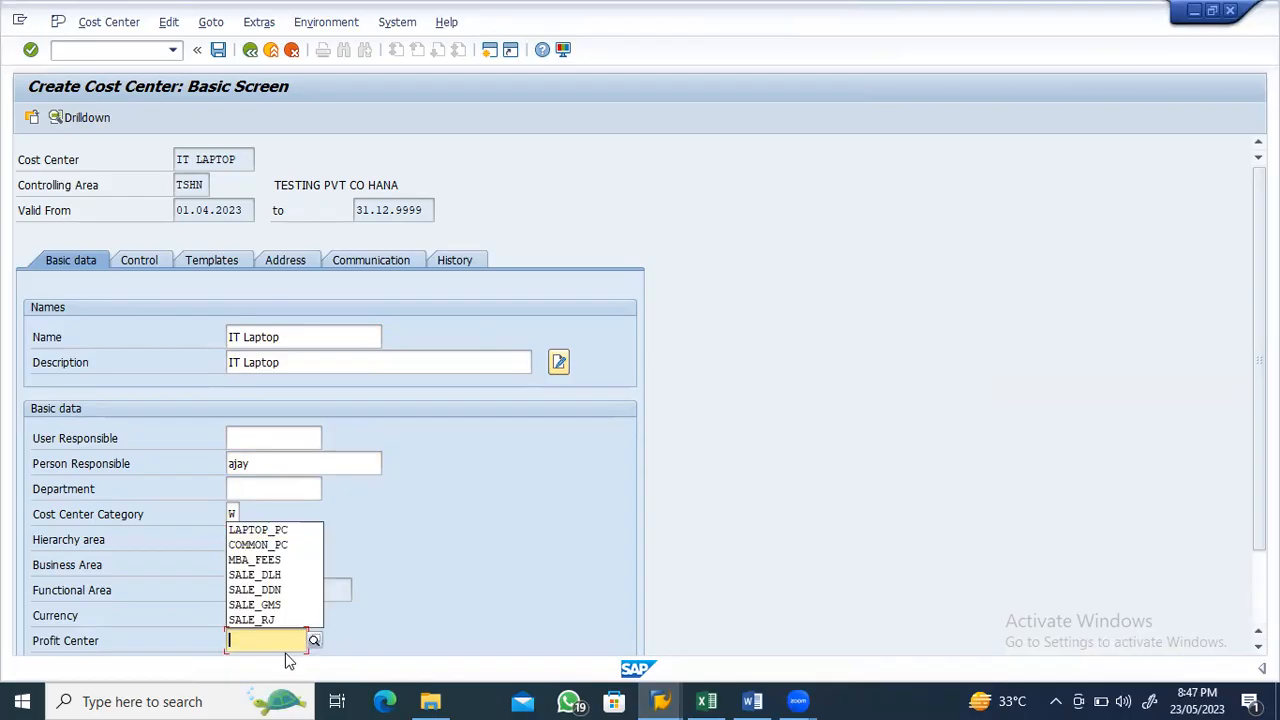
click(255, 526)
click(234, 270)
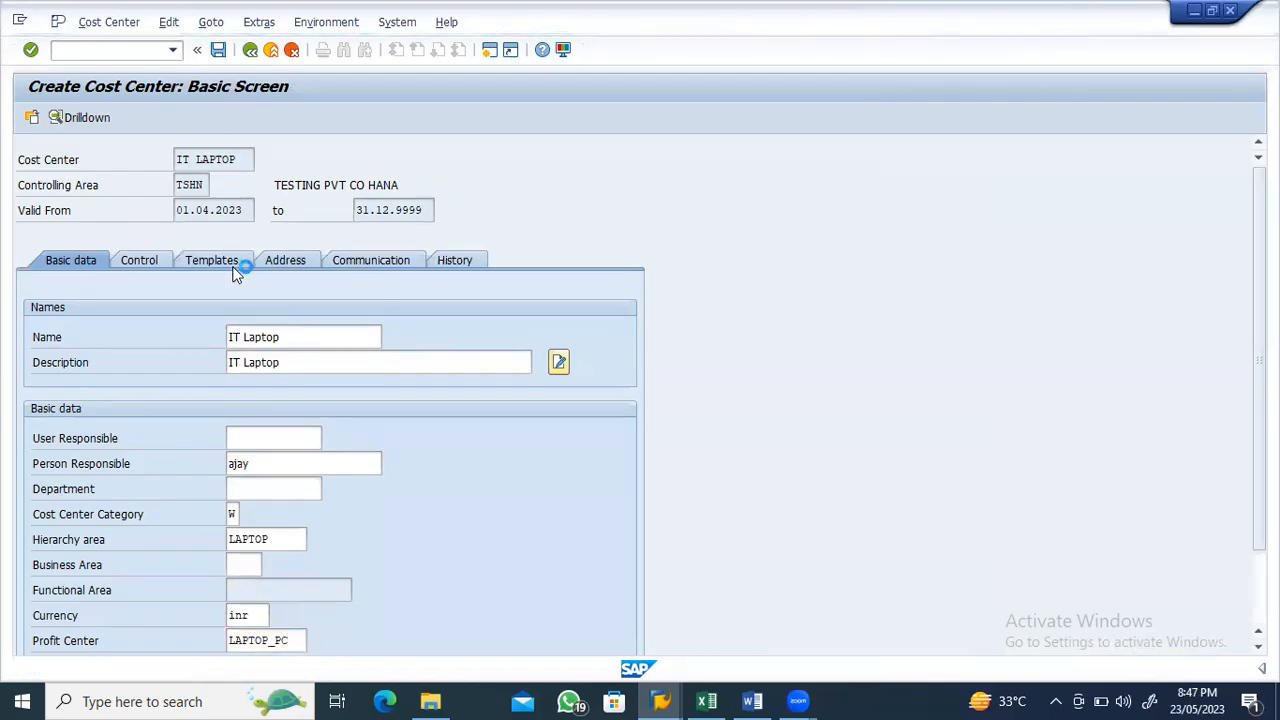
Start creating cost center HR Desktop, copied from the Word document, and use HR Desktop as its name and description
key(alt+Tab)
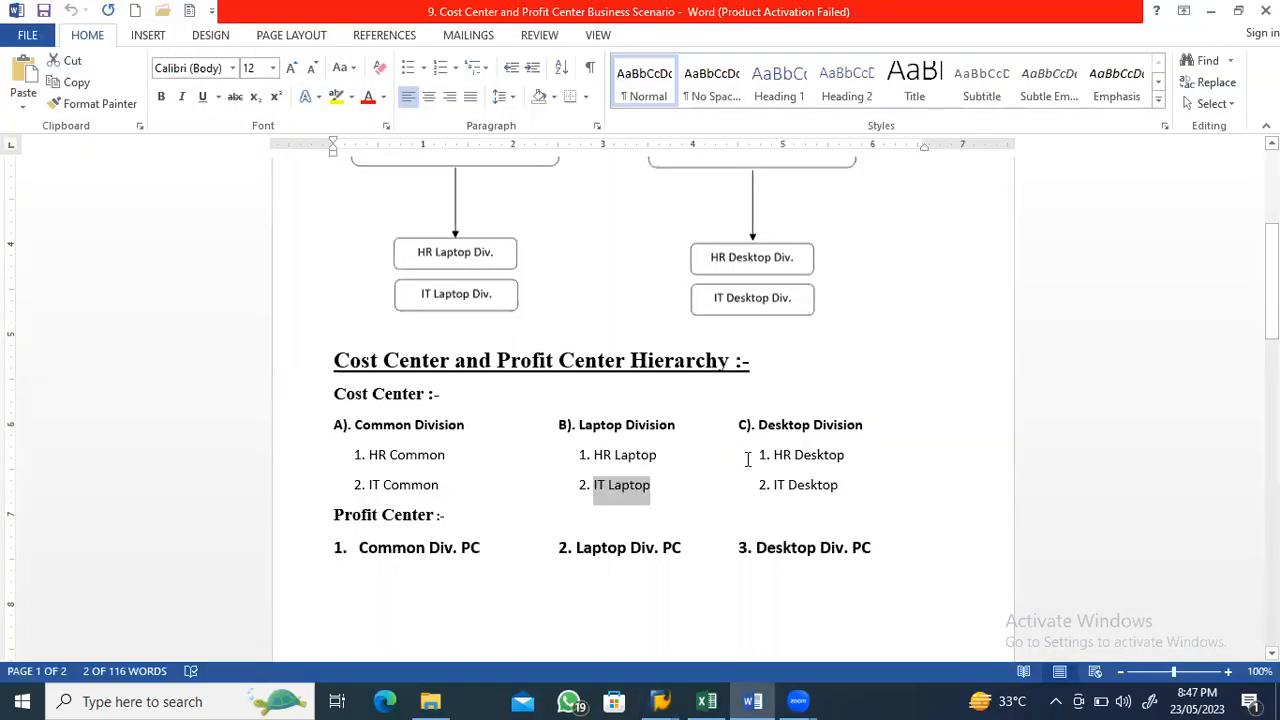
drag(775, 457, 840, 458)
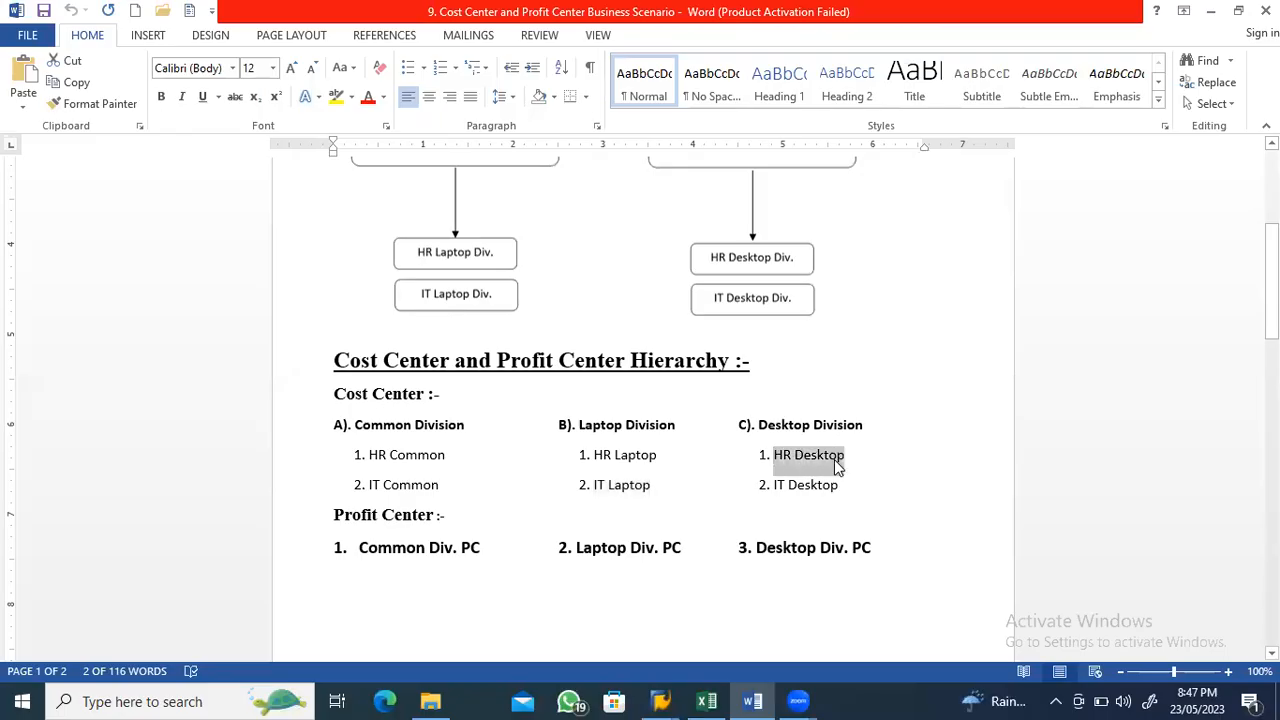
key(alt+Tab)
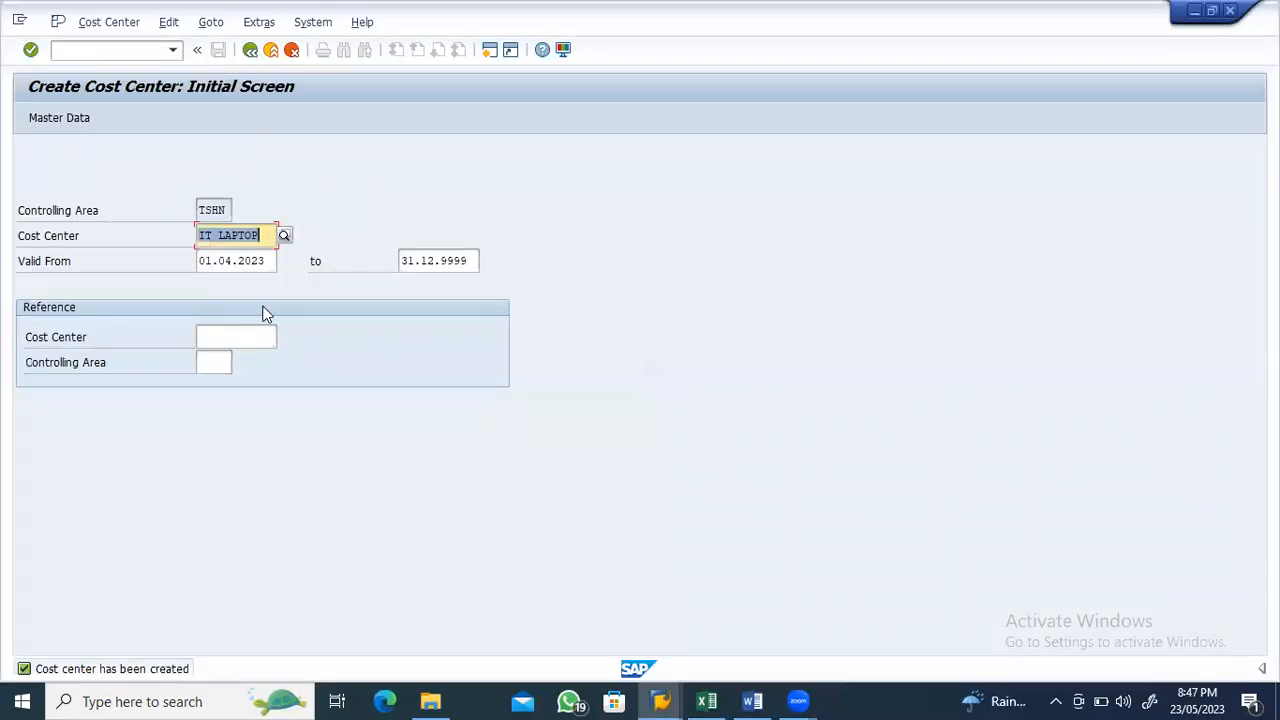
key(Return)
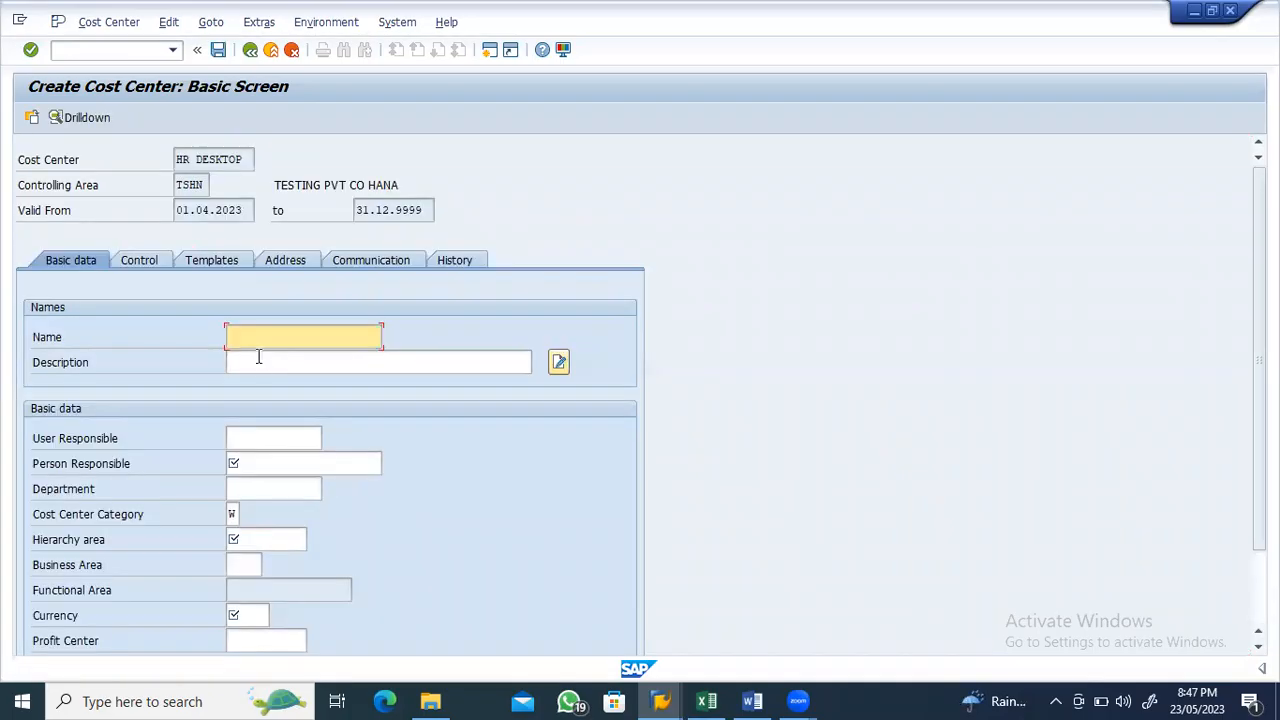
click(281, 362)
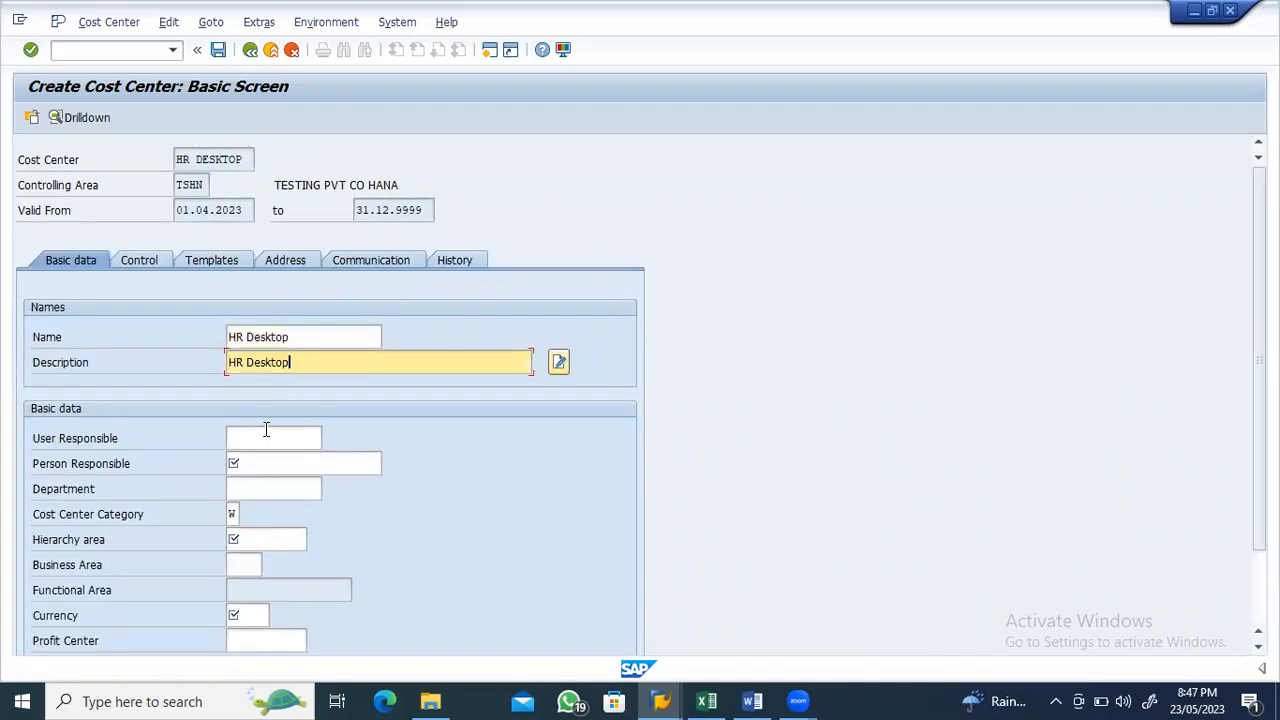
Enter the person responsible for HR Desktop and assign it to the DESKTOP hierarchy area
click(262, 465)
text(ajay)
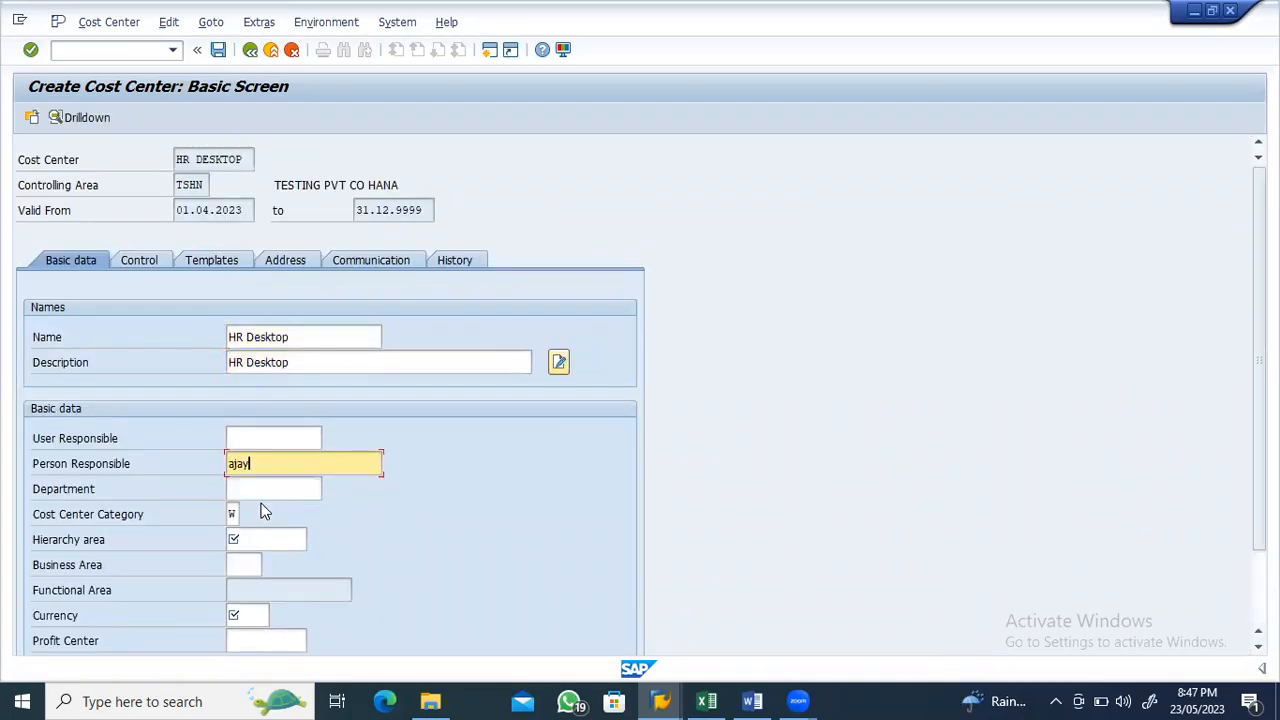
click(240, 537)
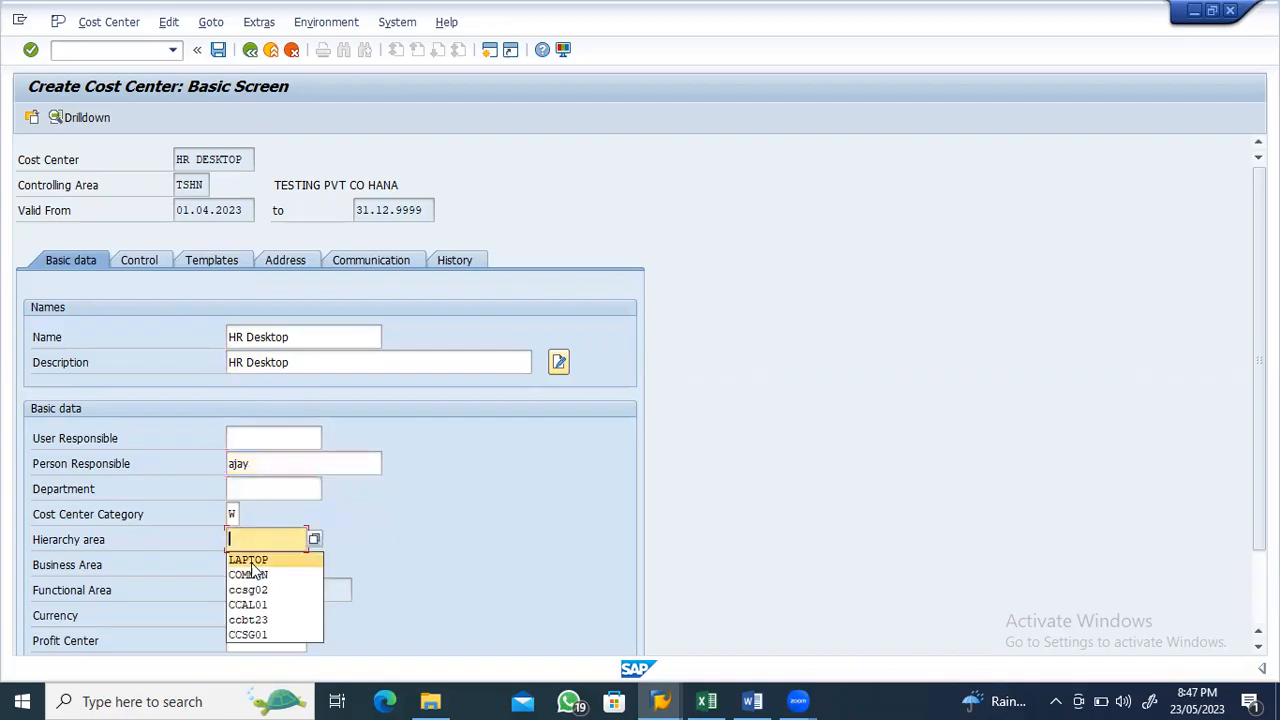
click(320, 543)
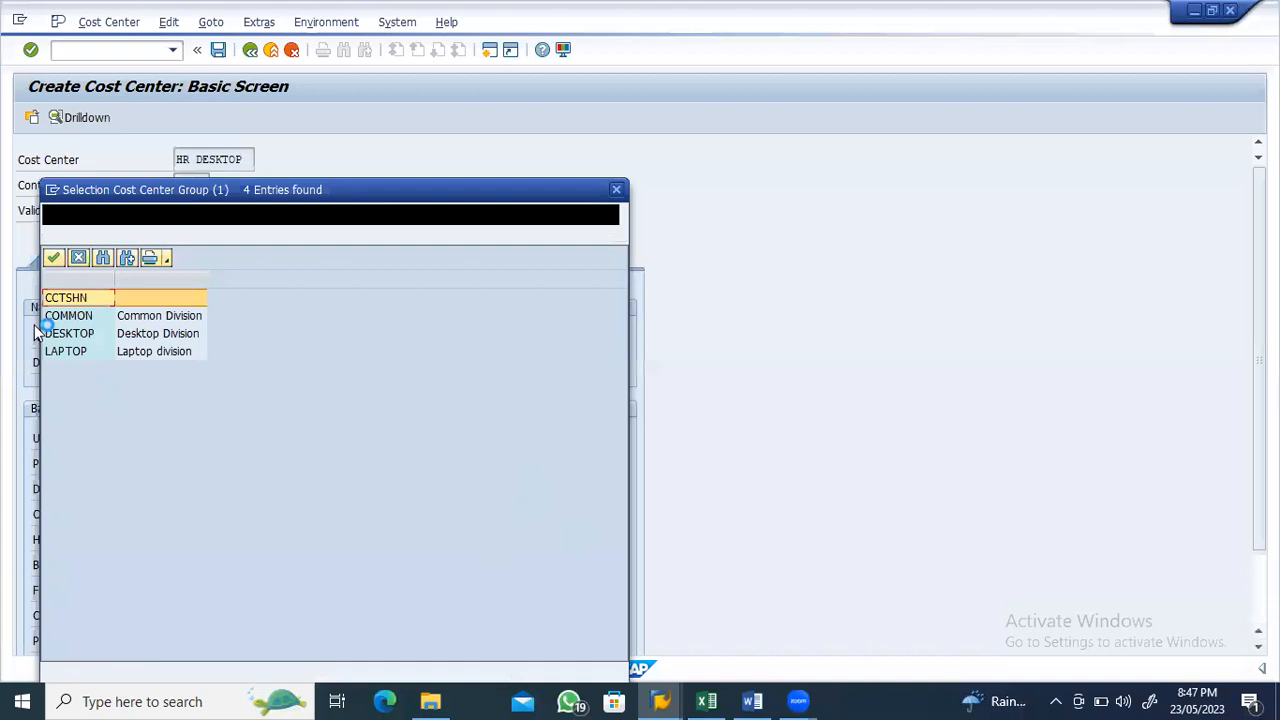
click(136, 336)
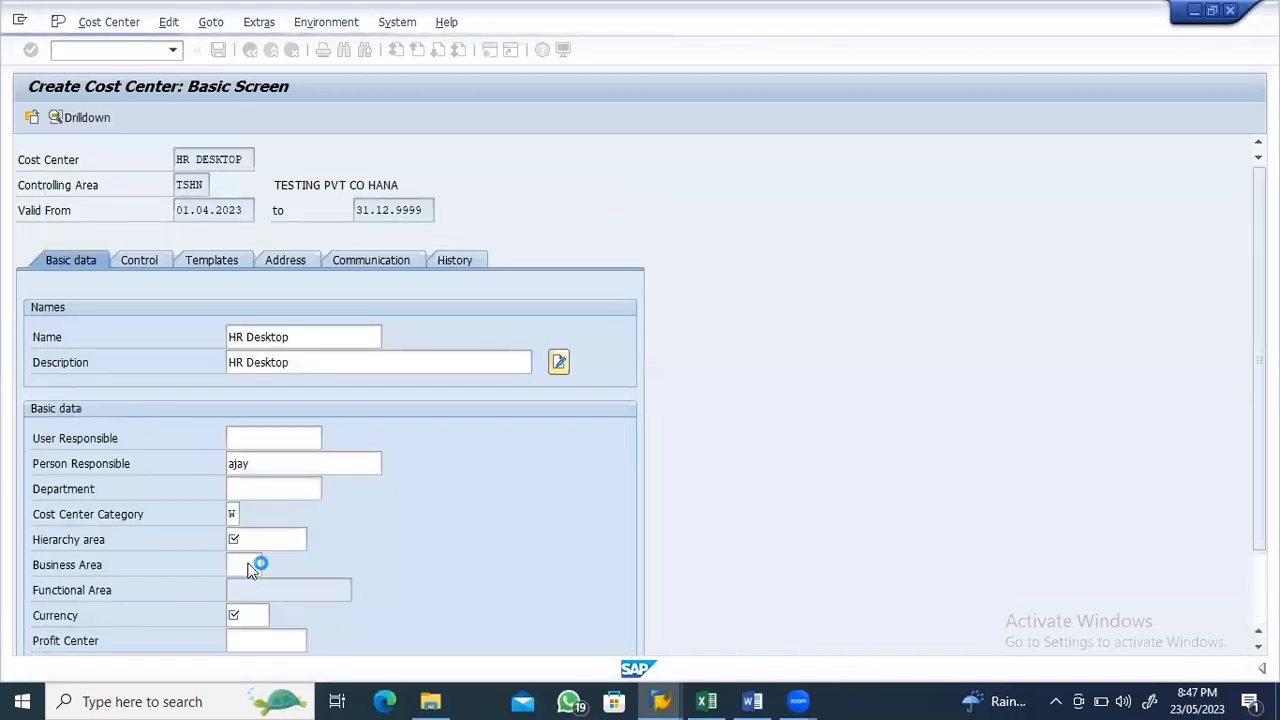
Set HR Desktop's currency to INR, assign profit center DESKTOP_PC from the standard hierarchy, and save the cost center
click(260, 614)
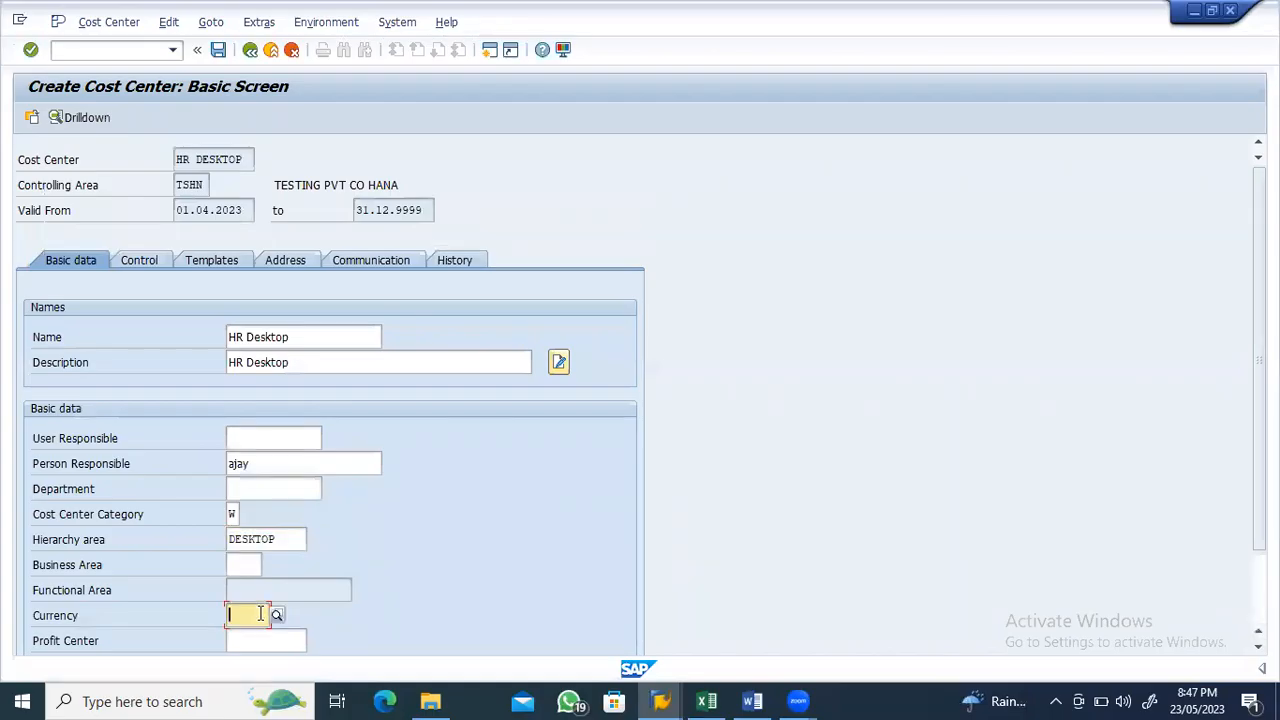
click(259, 636)
click(308, 641)
click(313, 641)
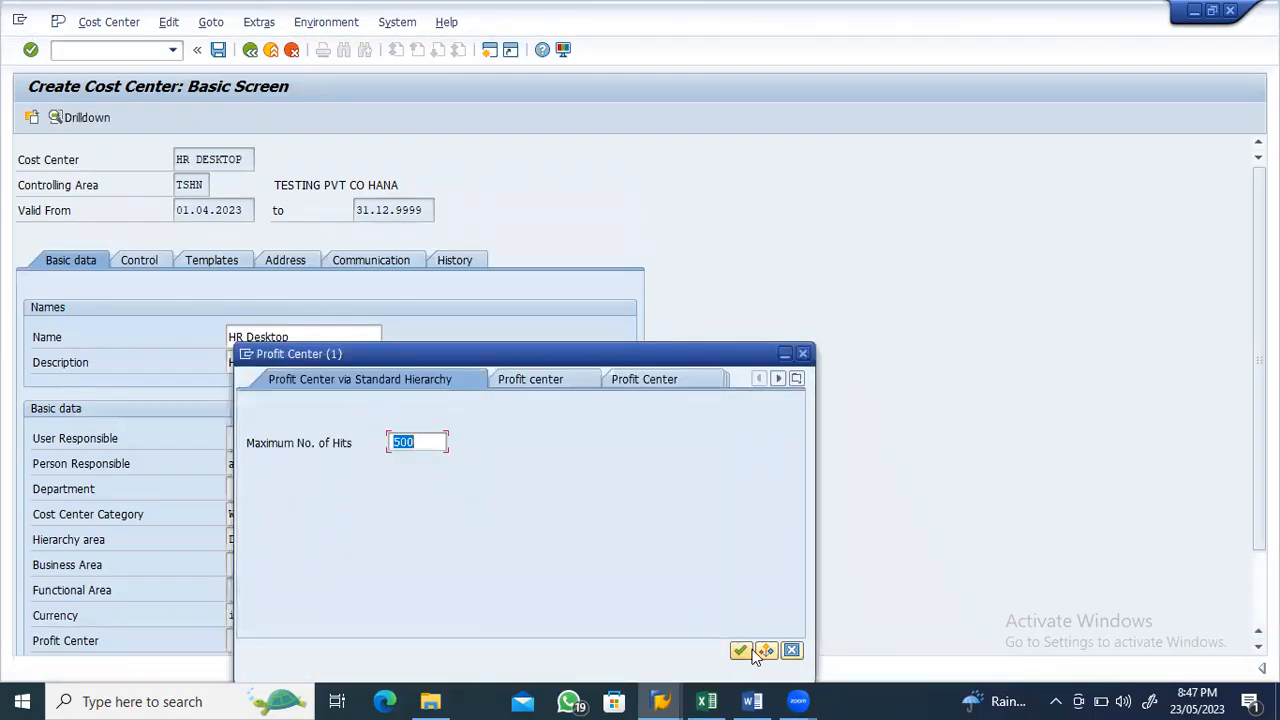
click(740, 650)
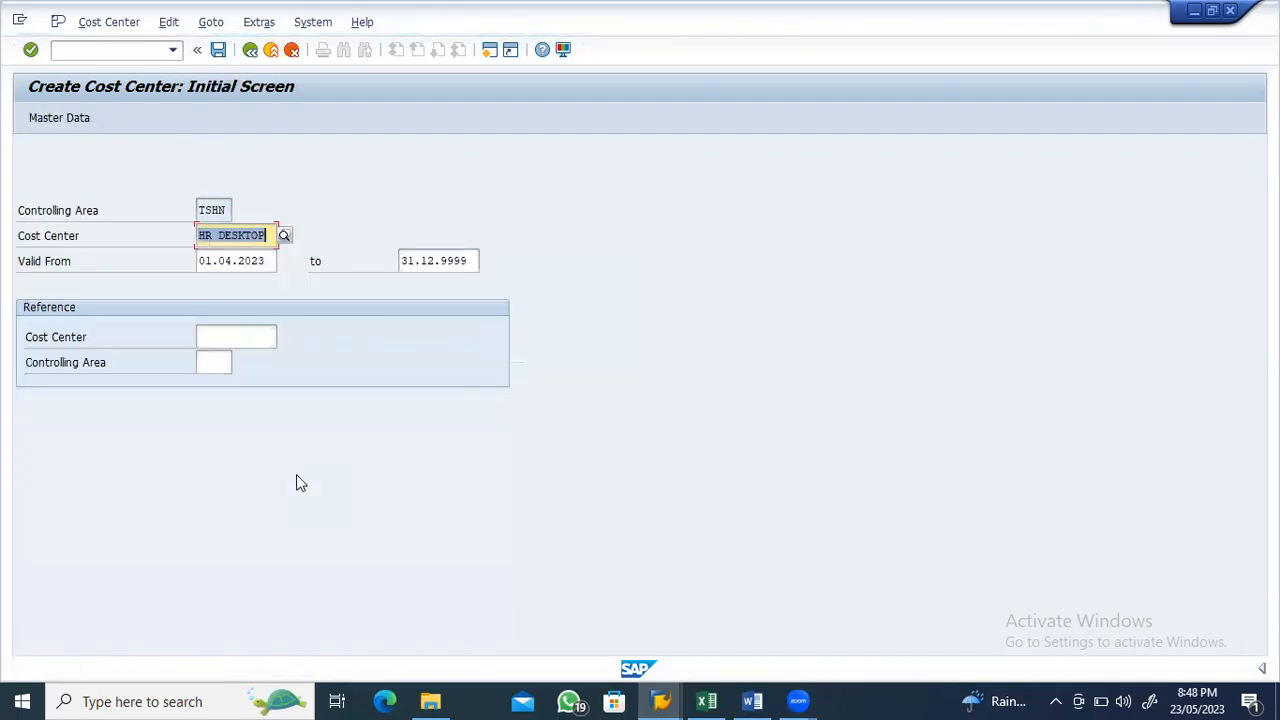
Start creating cost center IT Desktop, copied from the Word document, and use IT Desktop as its name and description
key(alt+Tab)
drag(775, 486, 830, 489)
key(ctrl+c)
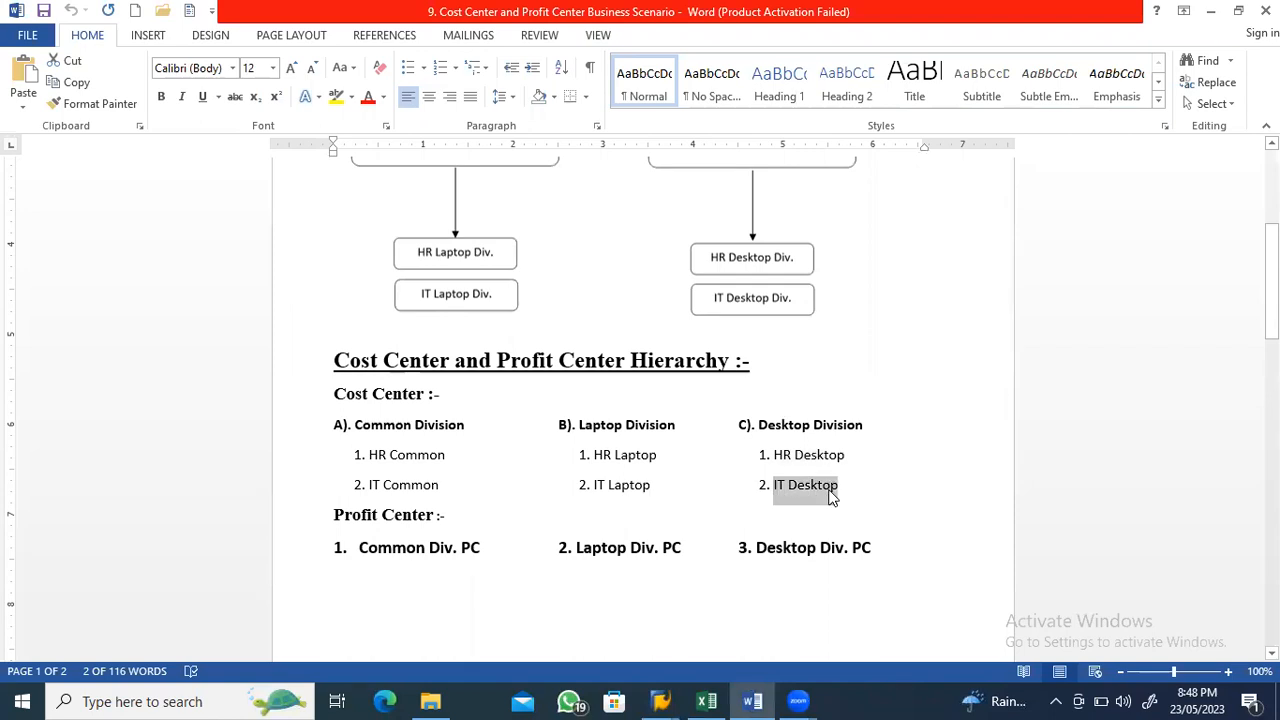
key(alt+Tab)
key(ctrl+v)
key(Return)
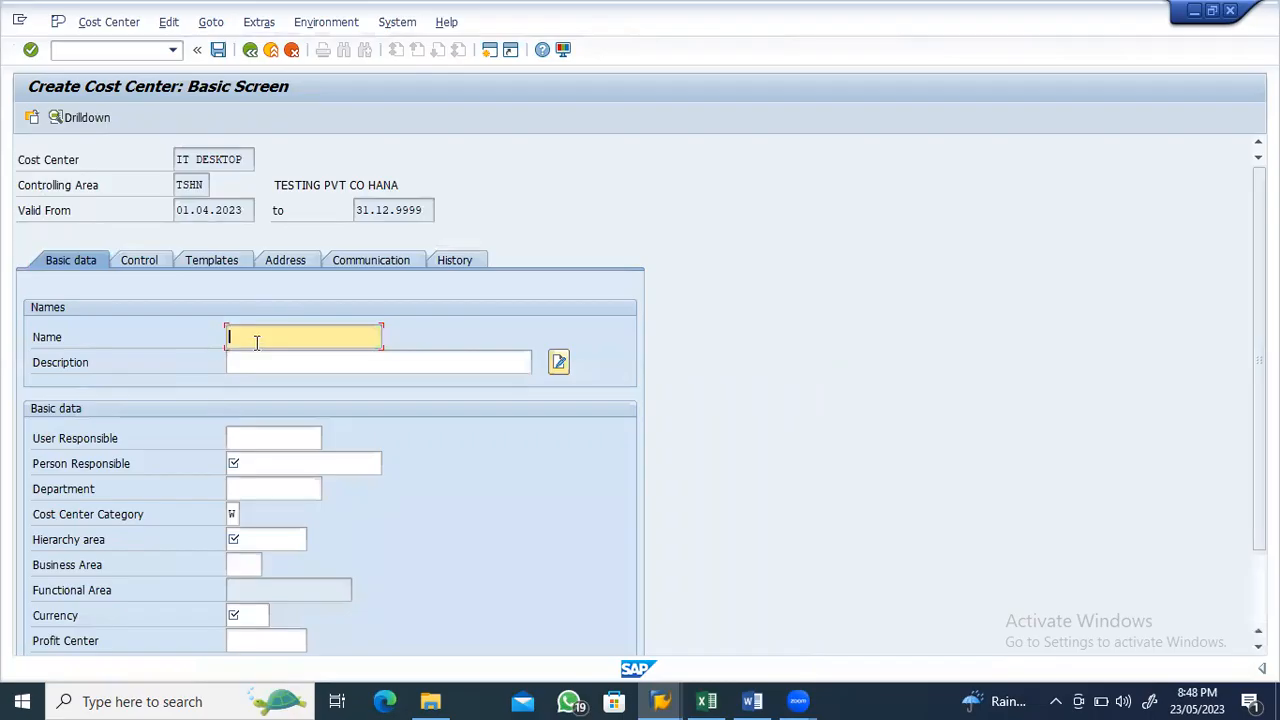
click(262, 362)
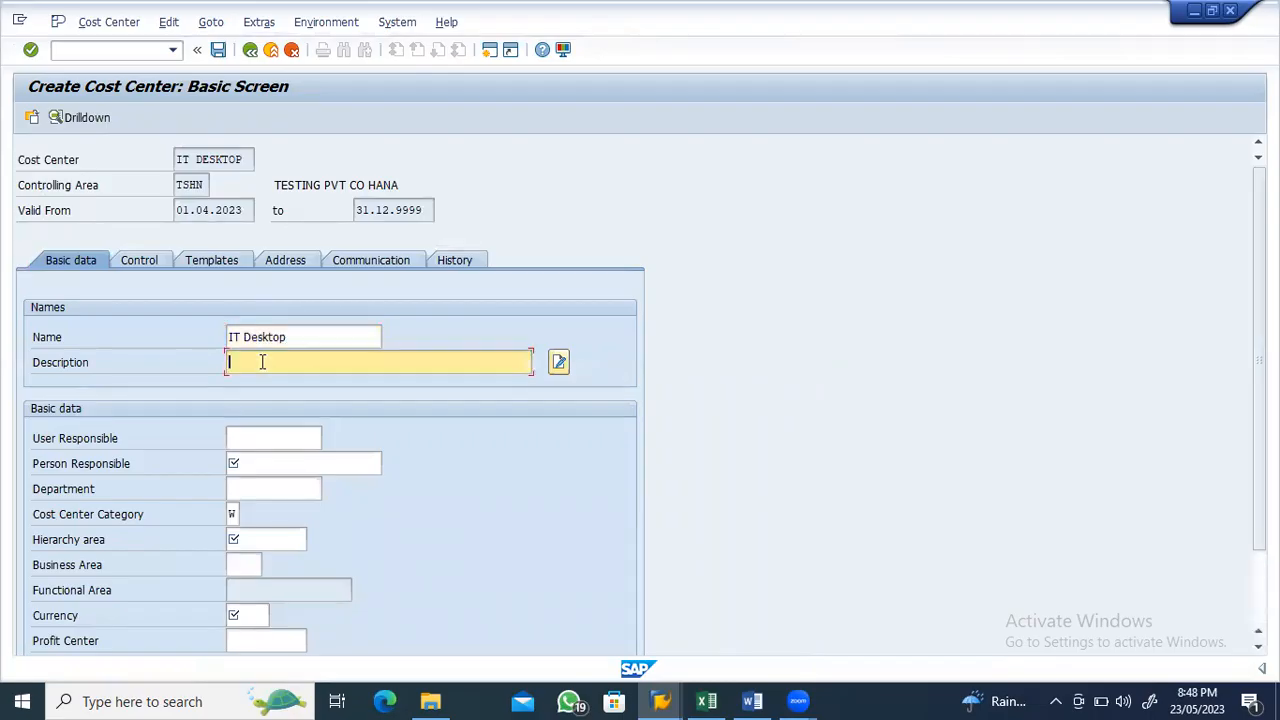
Choose the suggested person responsible for IT Desktop and assign it to the DESKTOP hierarchy area
click(260, 463)
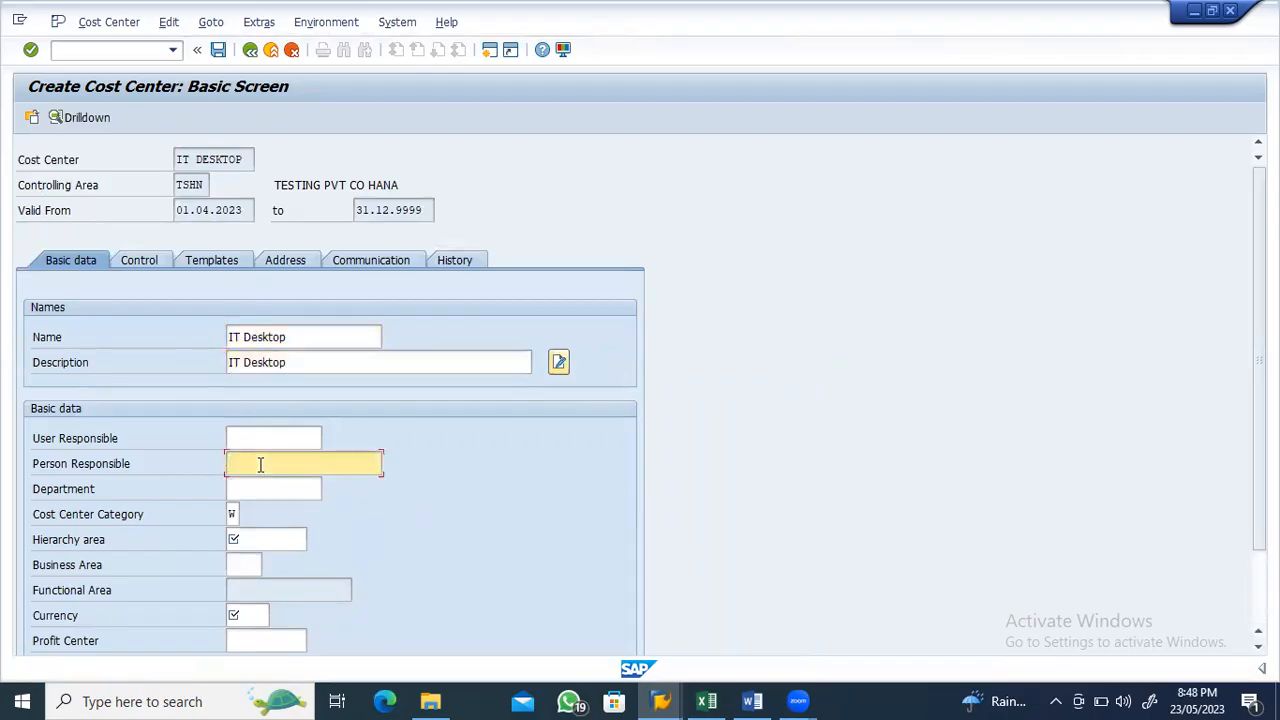
click(253, 482)
click(245, 533)
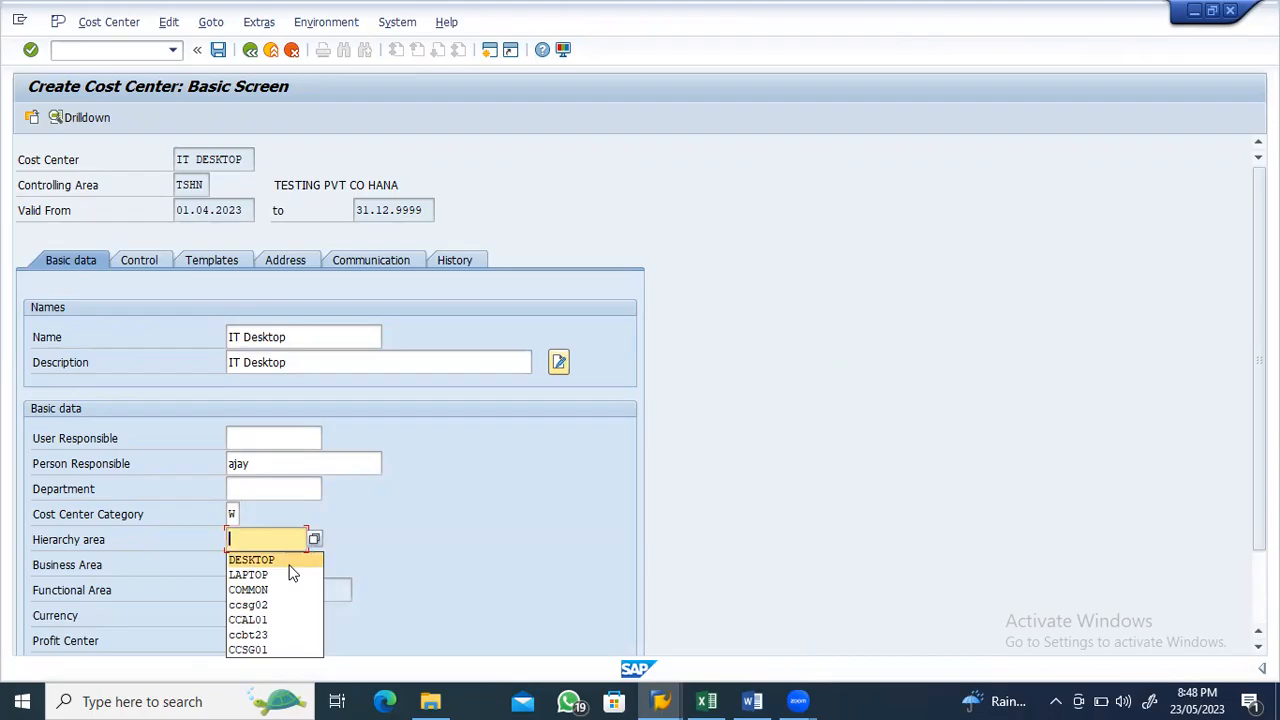
click(289, 562)
Set IT Desktop's currency to INR and its profit center to DESKTOP_PC
click(255, 616)
text(I)
click(257, 632)
click(257, 640)
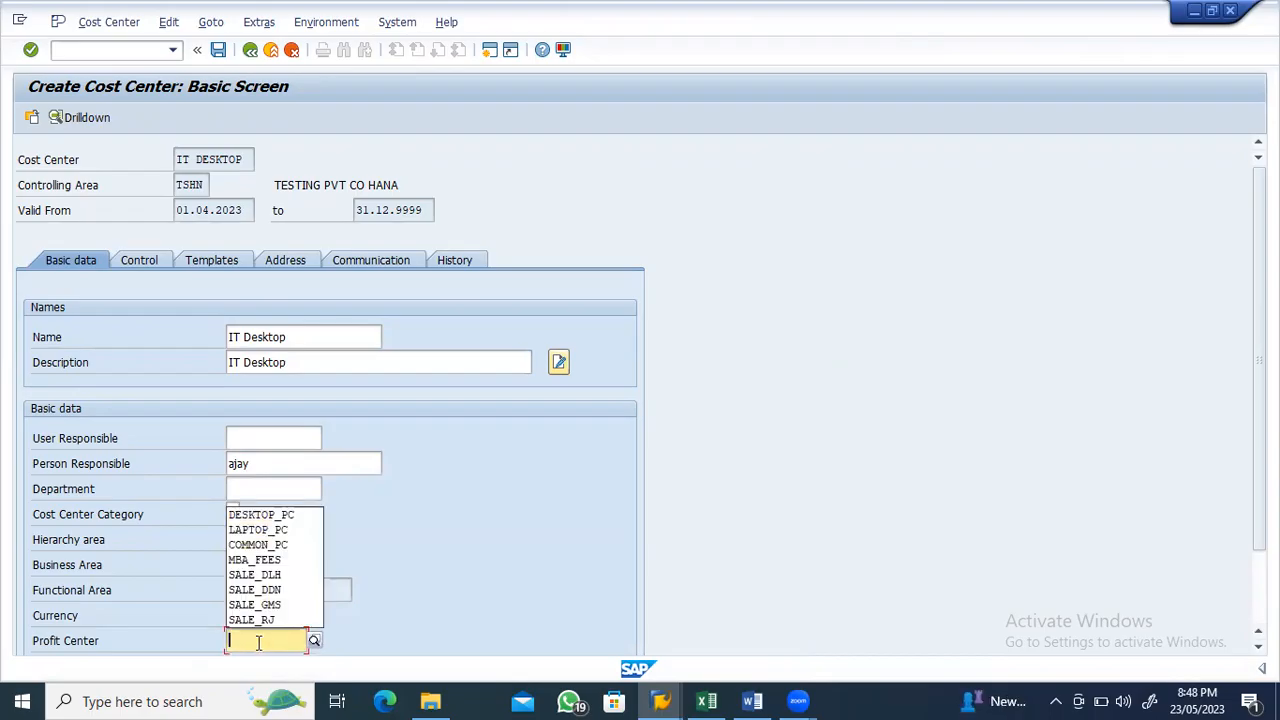
click(278, 515)
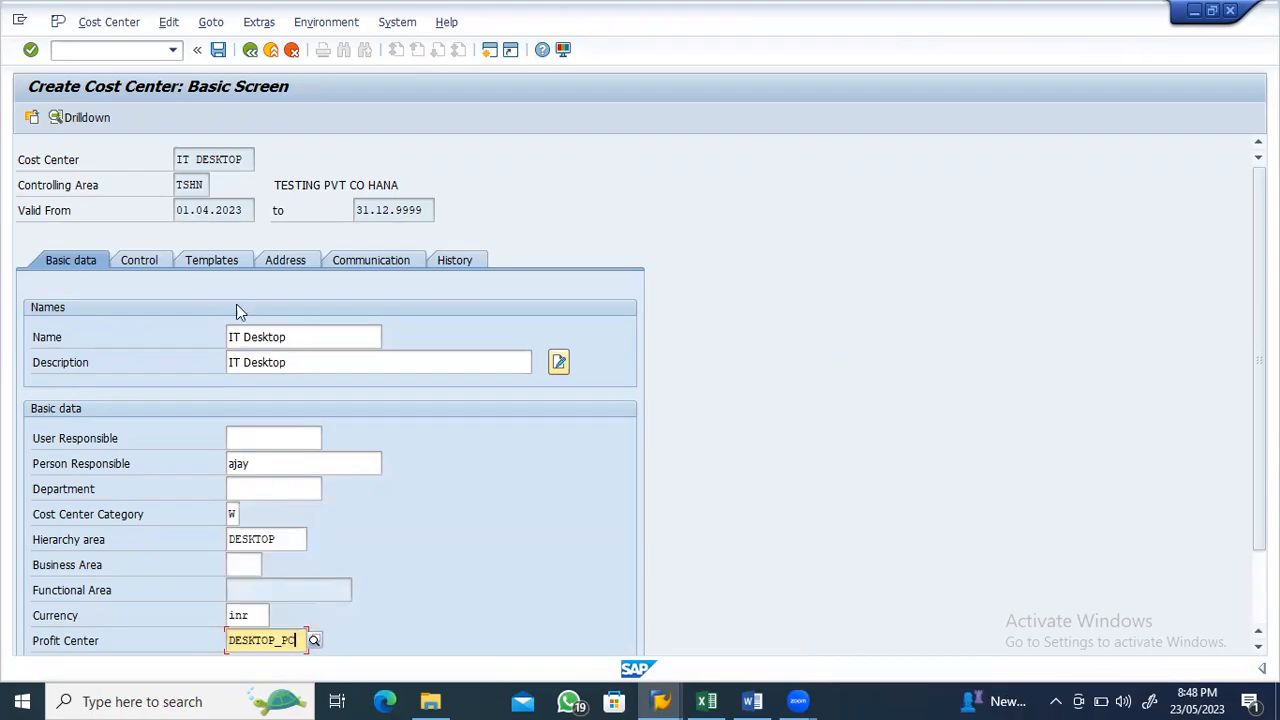
Save the IT Desktop cost center, then open the cost center standard hierarchy in change mode
click(218, 49)
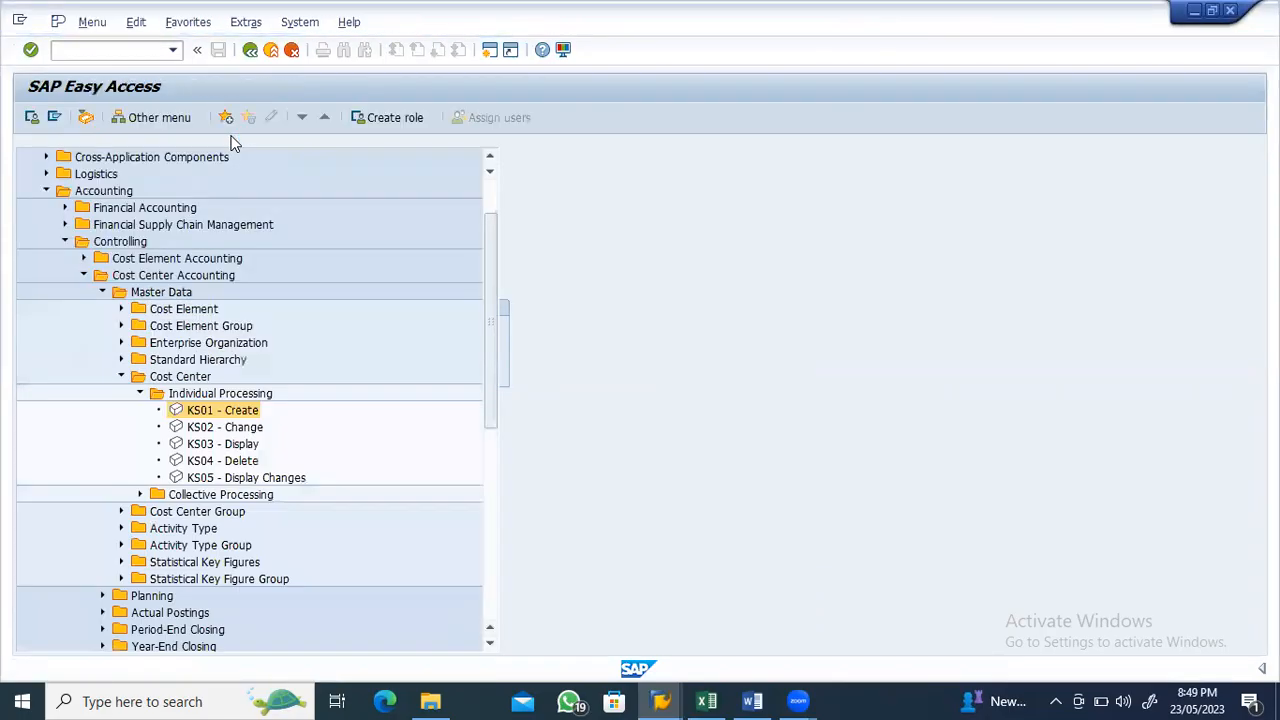
click(140, 394)
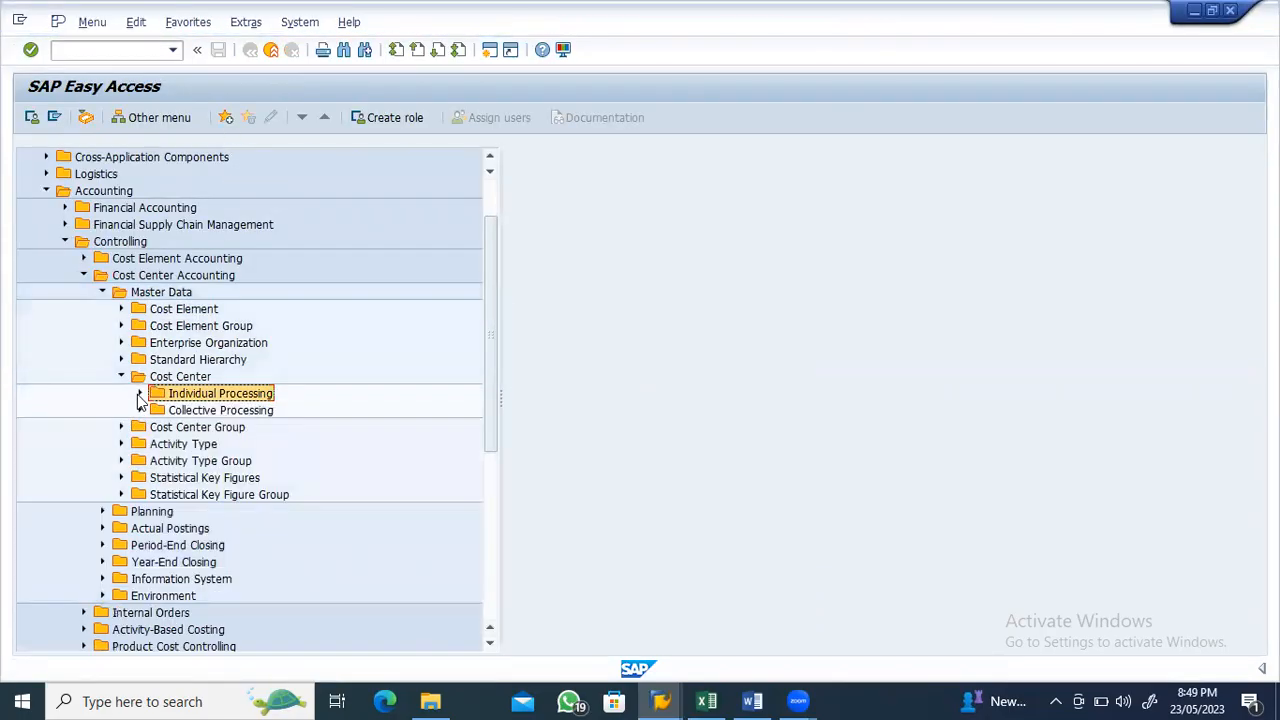
click(121, 360)
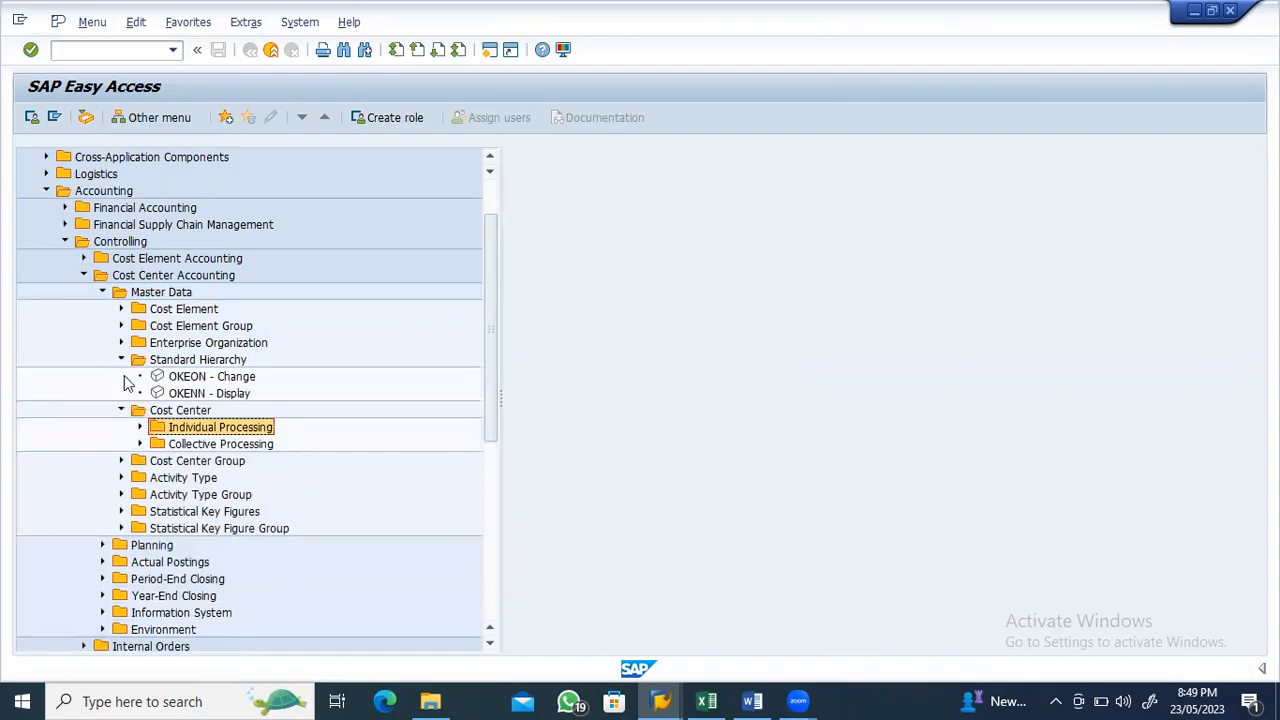
double_click(163, 378)
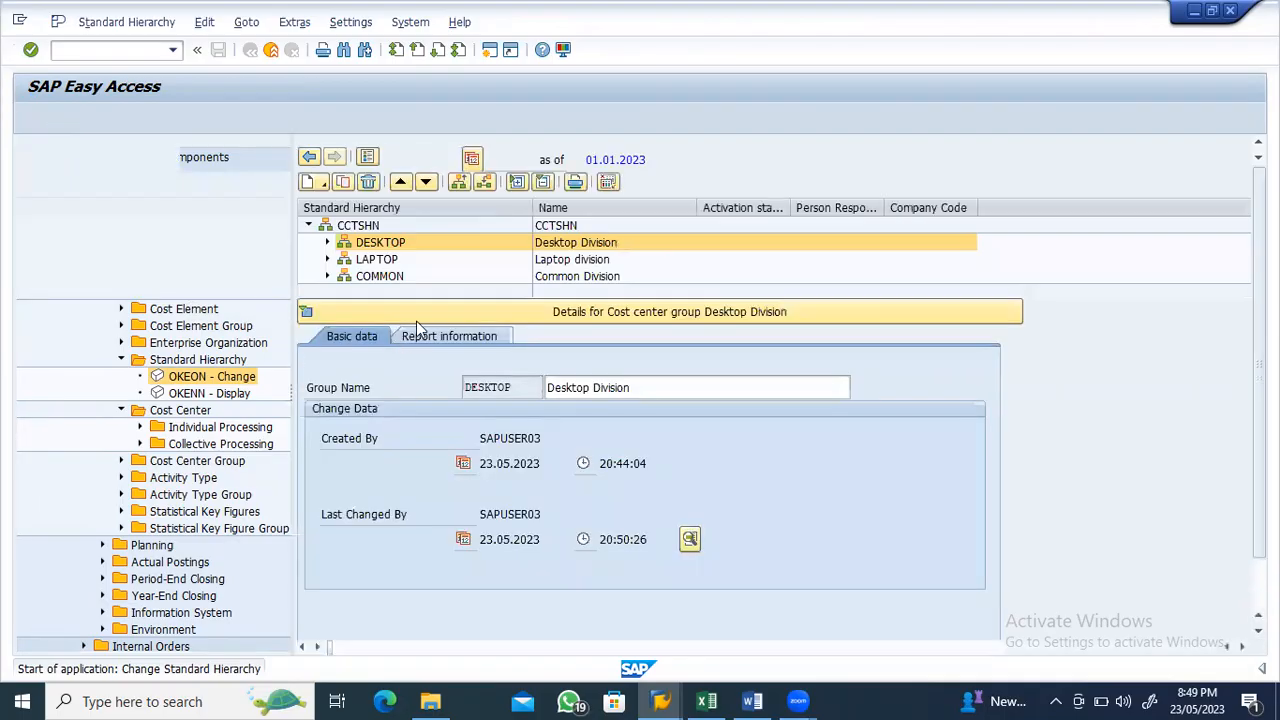
Review the cost centers assigned to the DESKTOP, LAPTOP and COMMON groups in the CCTSHN standard hierarchy
click(327, 243)
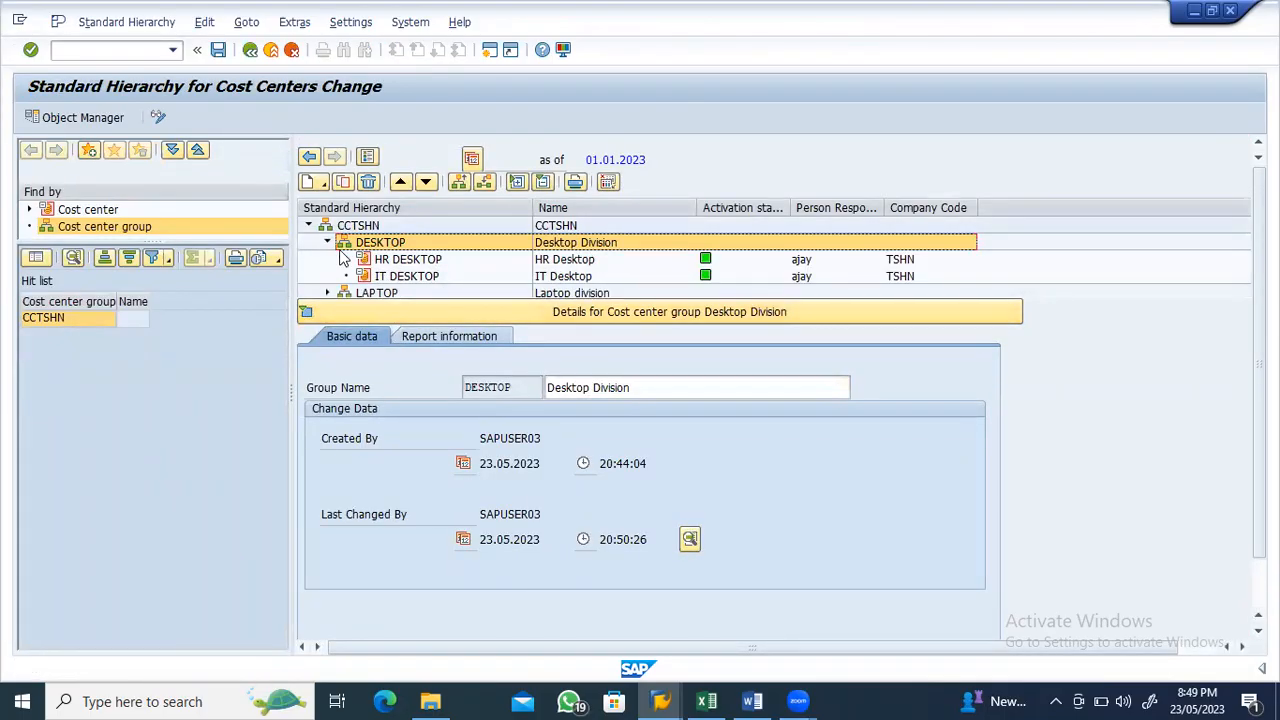
click(327, 243)
click(326, 260)
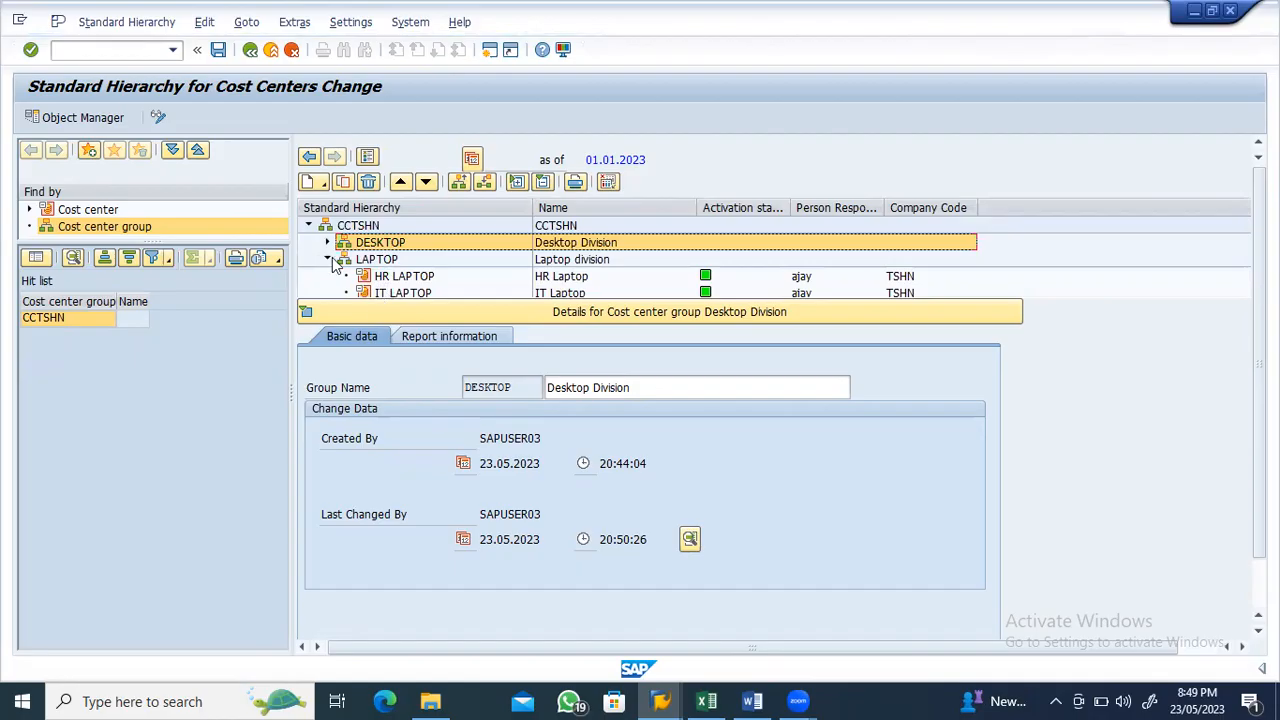
click(327, 260)
click(327, 276)
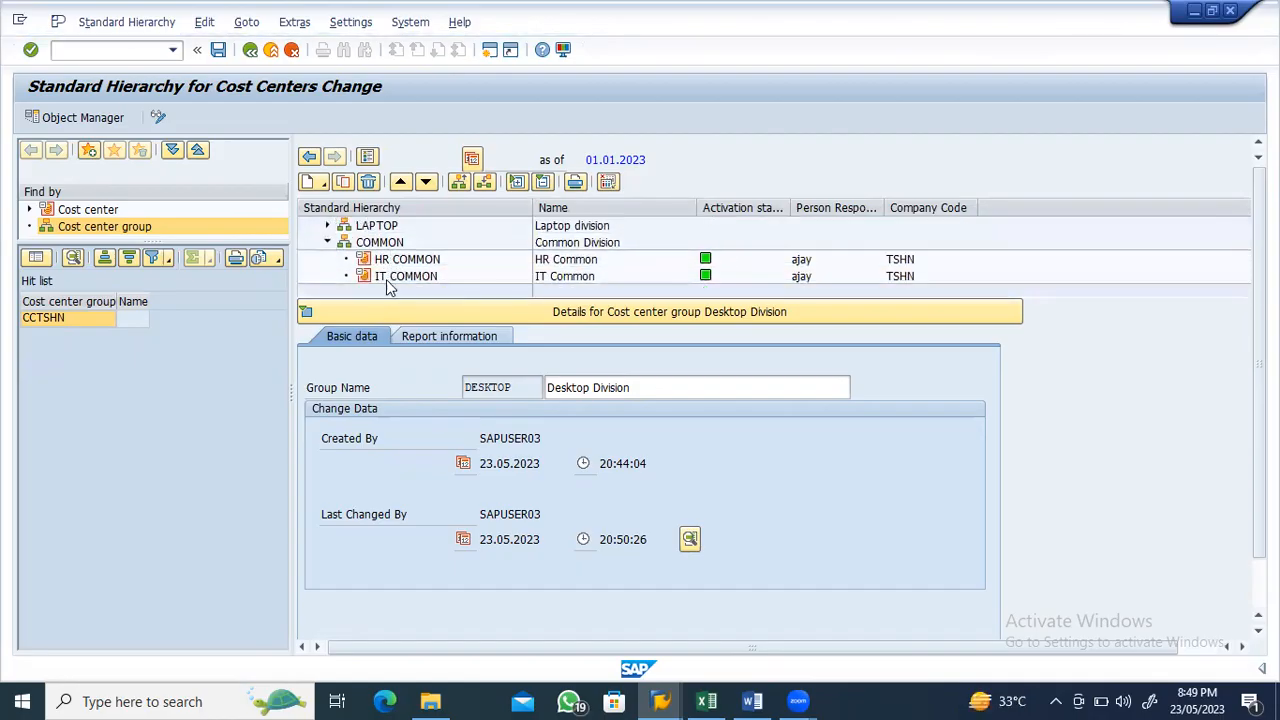
click(328, 243)
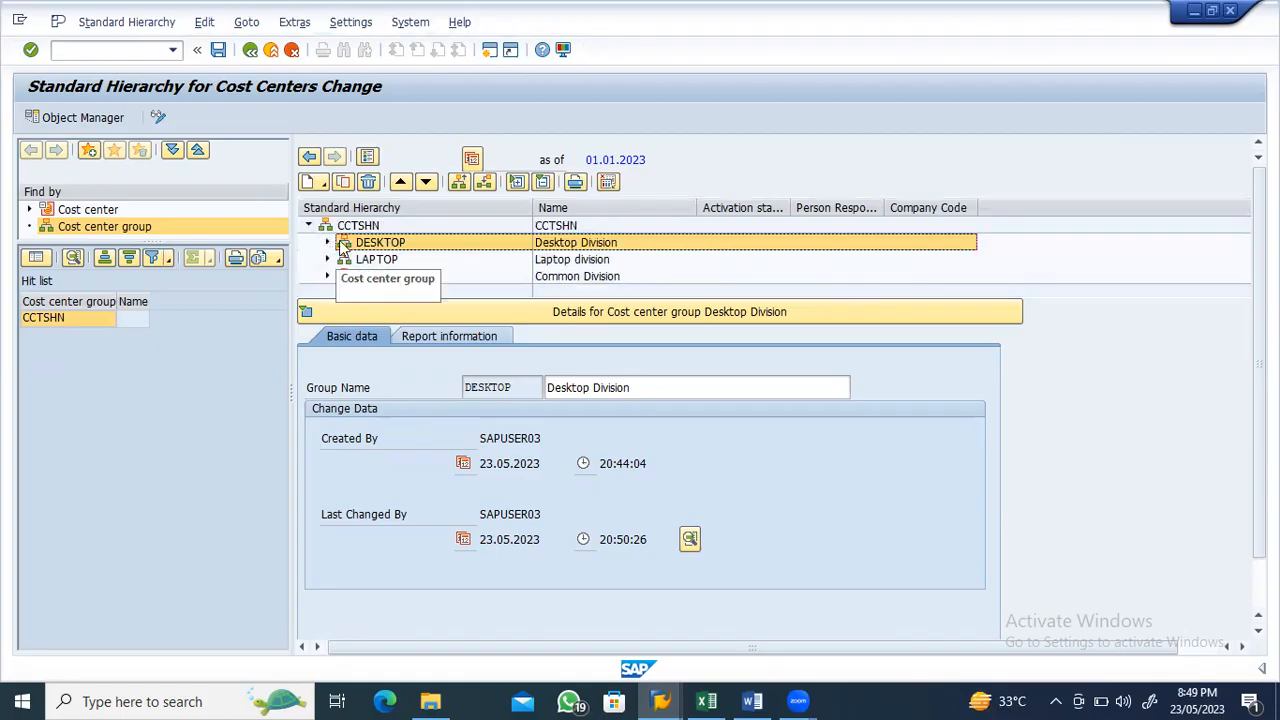